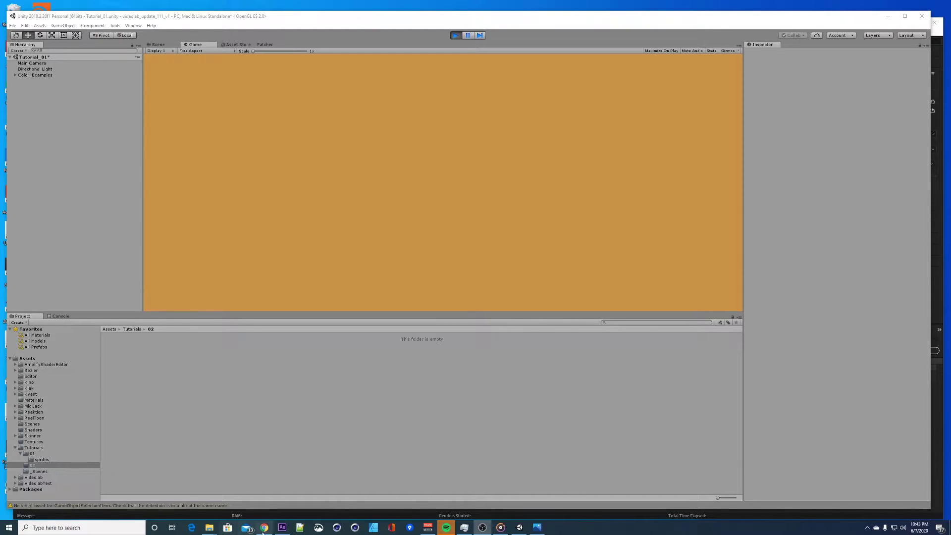
# - Switch from Unity to After Effects, where the Electric composition waits in the render queue
pyautogui.moveTo(282, 527)
pyautogui.click(257, 500)
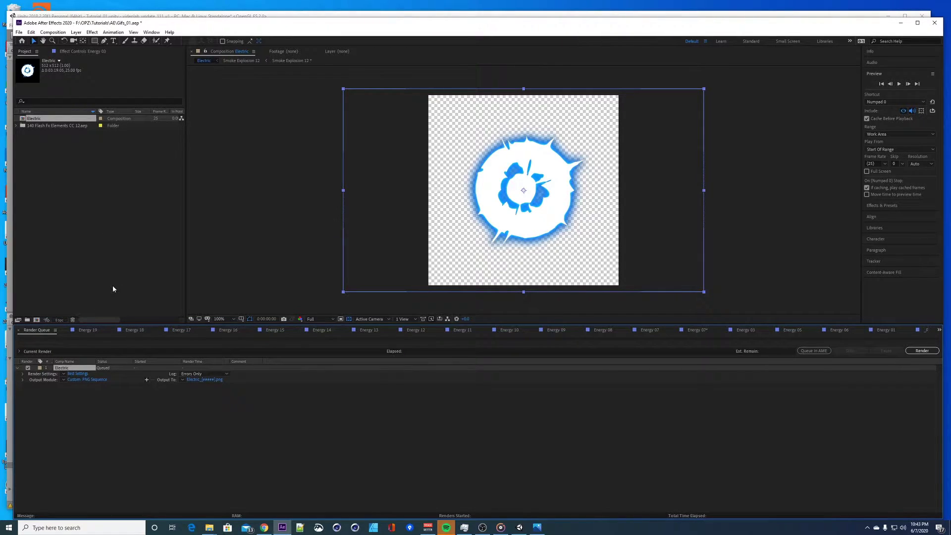
# - Open the Electric composition's timeline and scrub through the explosion frames
pyautogui.click(95, 180)
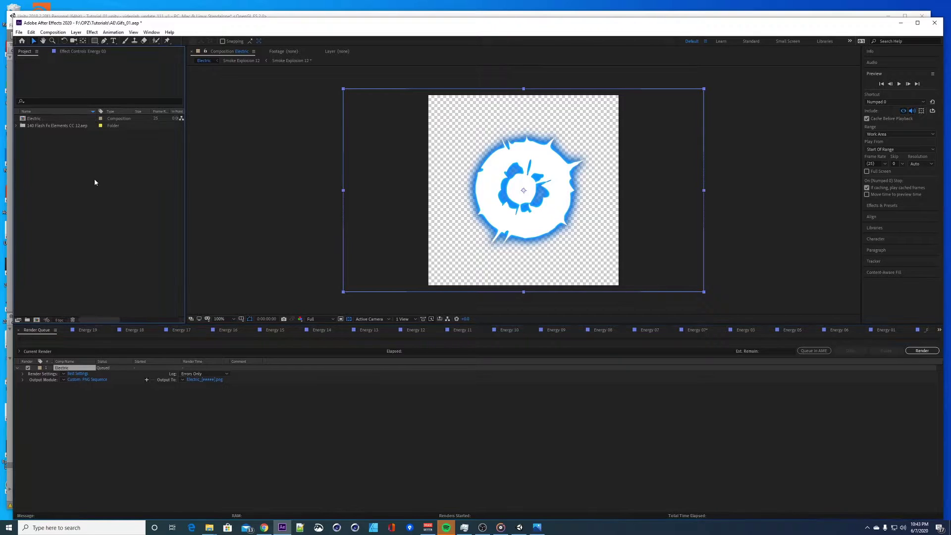
pyautogui.click(44, 119)
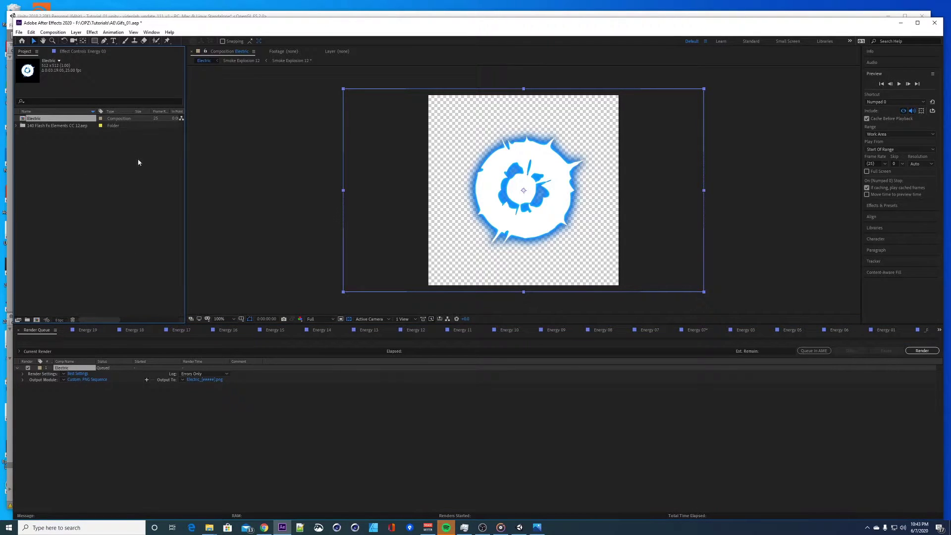
pyautogui.doubleClick(69, 369)
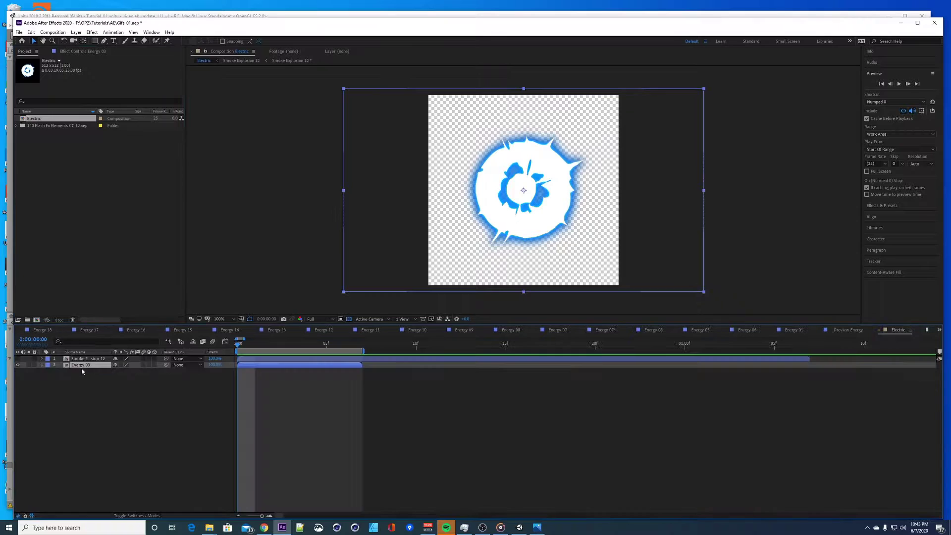
pyautogui.moveTo(246, 345); pyautogui.dragTo(342, 348)
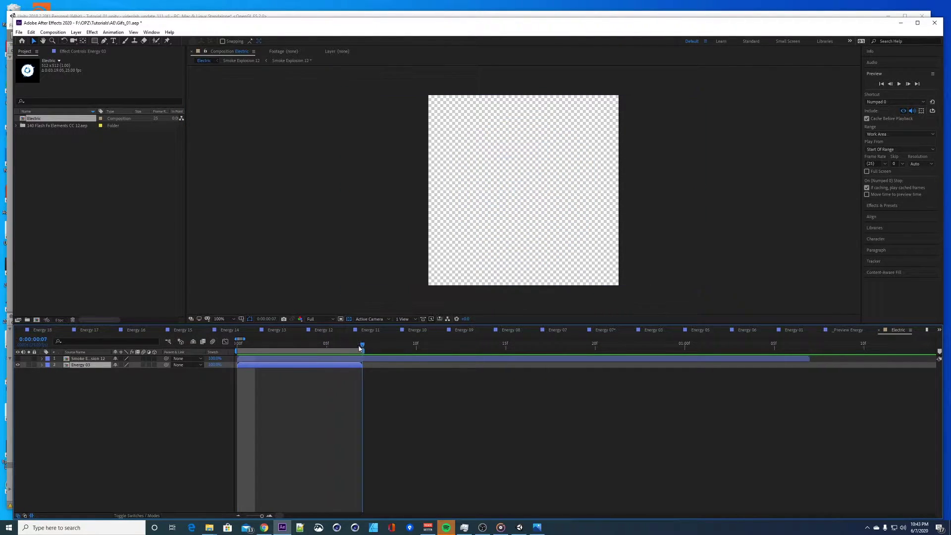
pyautogui.moveTo(346, 346); pyautogui.dragTo(227, 348)
# - Preview the explosion playback, toggle the transparency grid, and scrub through the dissipating burst
pyautogui.press('space')
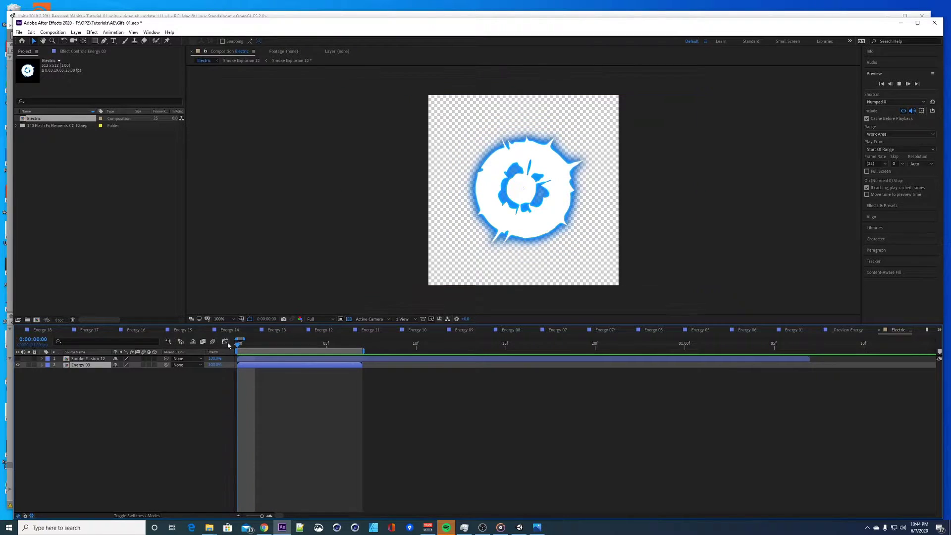
pyautogui.press('space')
pyautogui.click(348, 319)
pyautogui.click(349, 319)
pyautogui.click(349, 319)
pyautogui.click(349, 319)
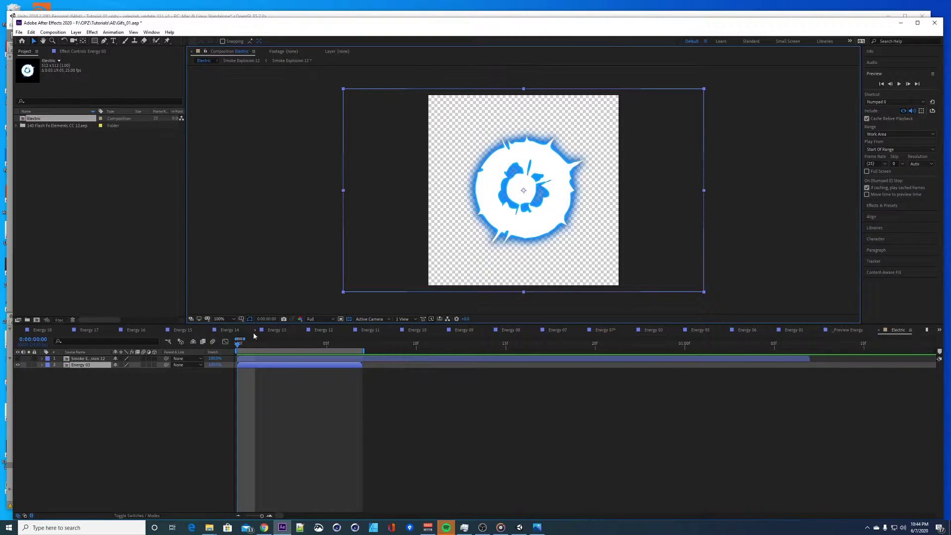
pyautogui.moveTo(256, 343); pyautogui.dragTo(294, 344)
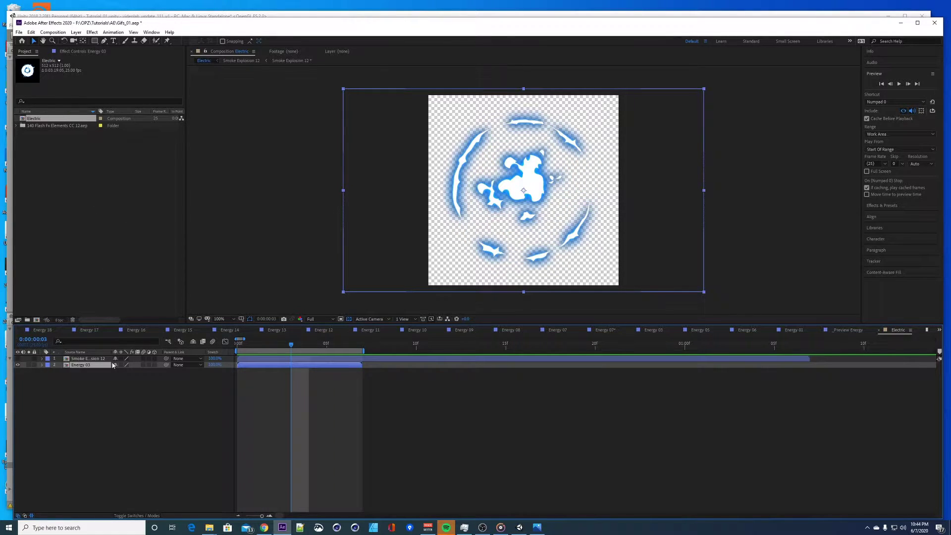
# - In the Render Queue, set the Electric output to the gifs/raw/electric folder
pyautogui.hotkey('ctrl', 'm')
pyautogui.click(191, 443)
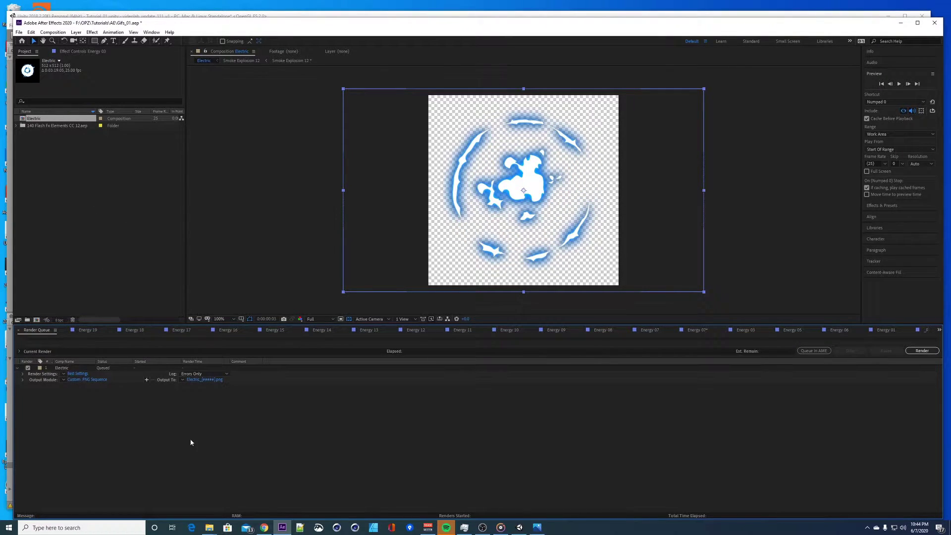
pyautogui.click(197, 381)
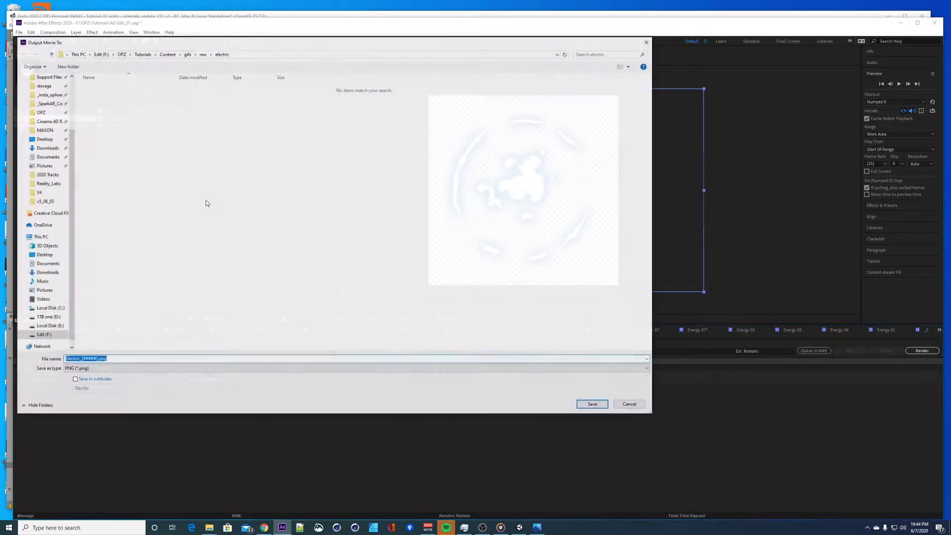
pyautogui.click(593, 405)
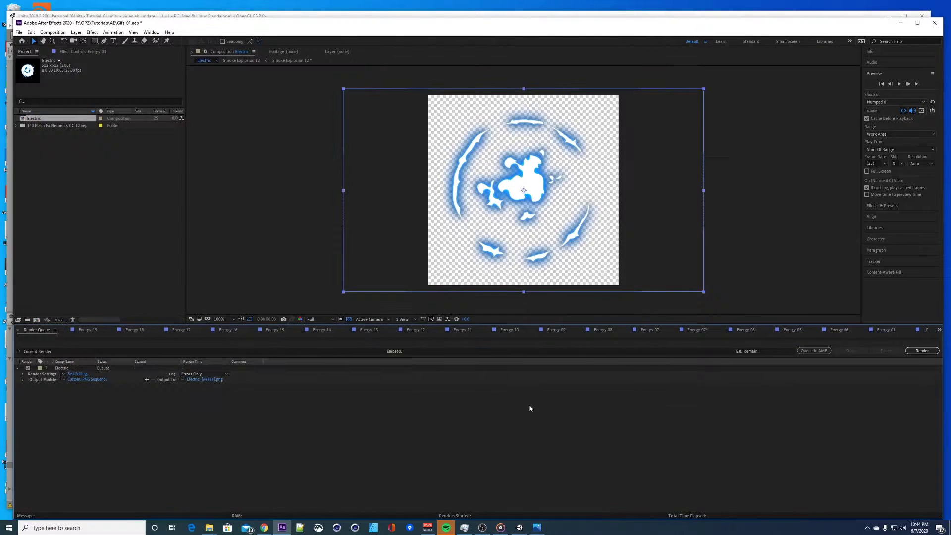
# - Render the Electric composition as a PNG sequence, then minimize After Effects
pyautogui.click(87, 379)
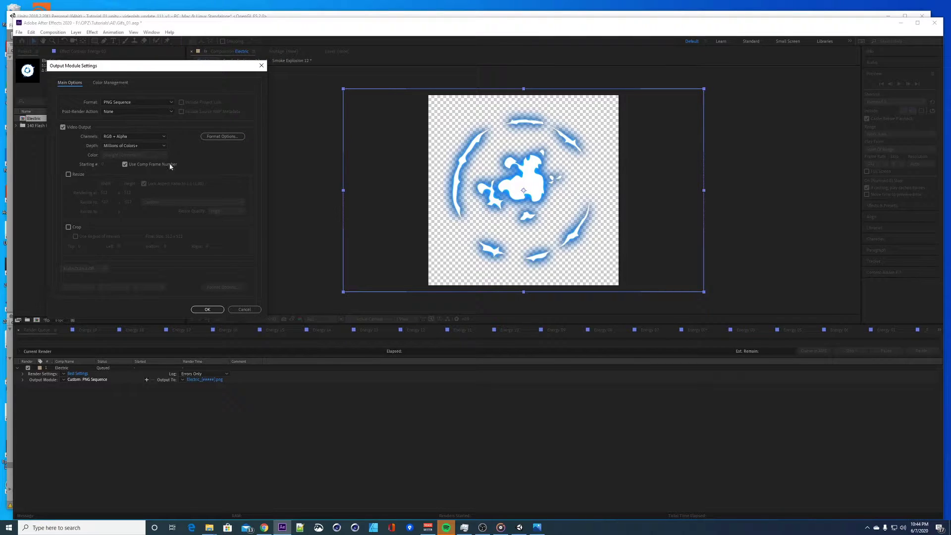
pyautogui.click(208, 310)
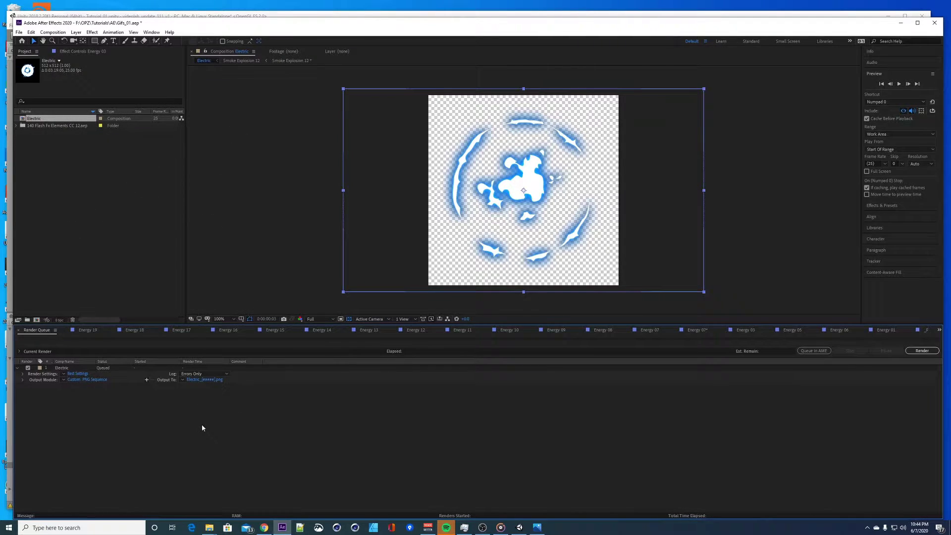
pyautogui.press('Return')
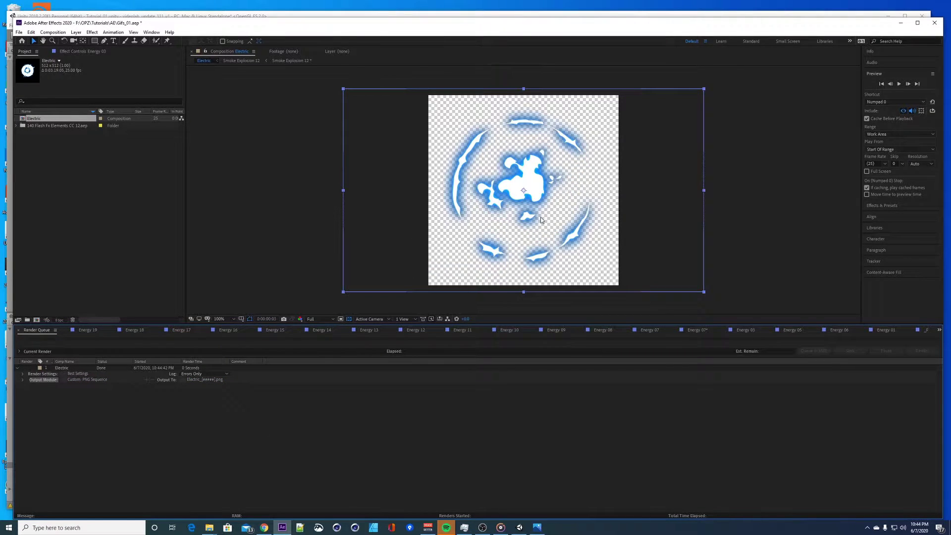
pyautogui.click(901, 24)
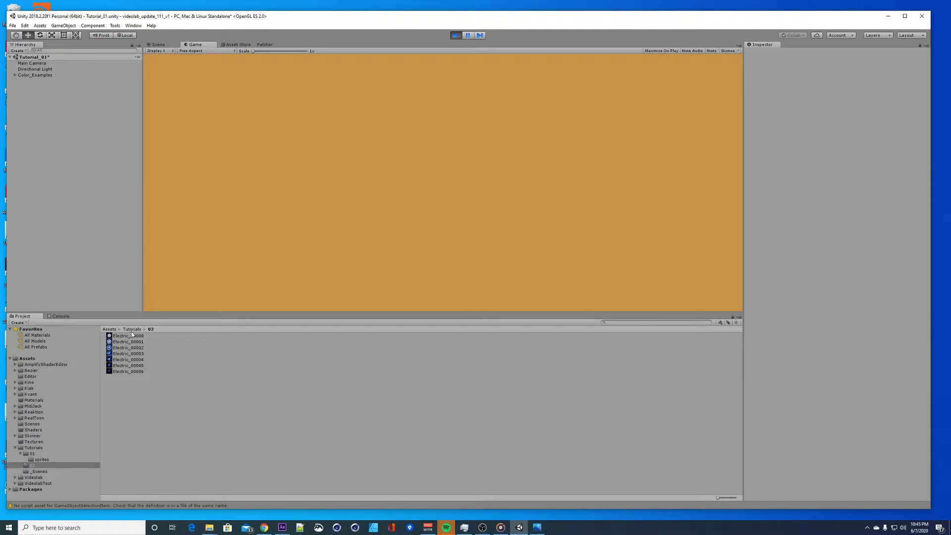
# - Set Electric_00000–00006 to Texture Type Sprite (2D and UI) and apply
pyautogui.click(131, 336)
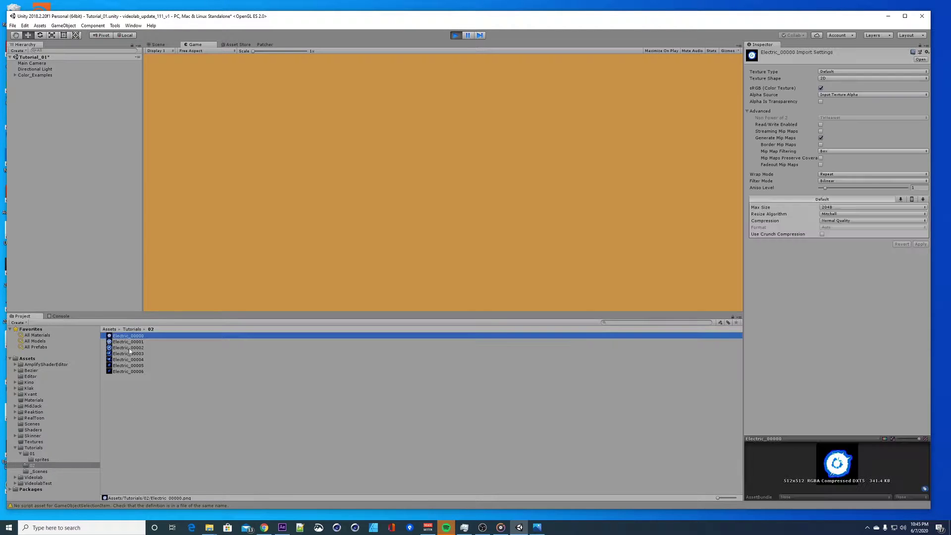
pyautogui.keyDown('shift'); pyautogui.click(126, 372); pyautogui.keyUp('shift')
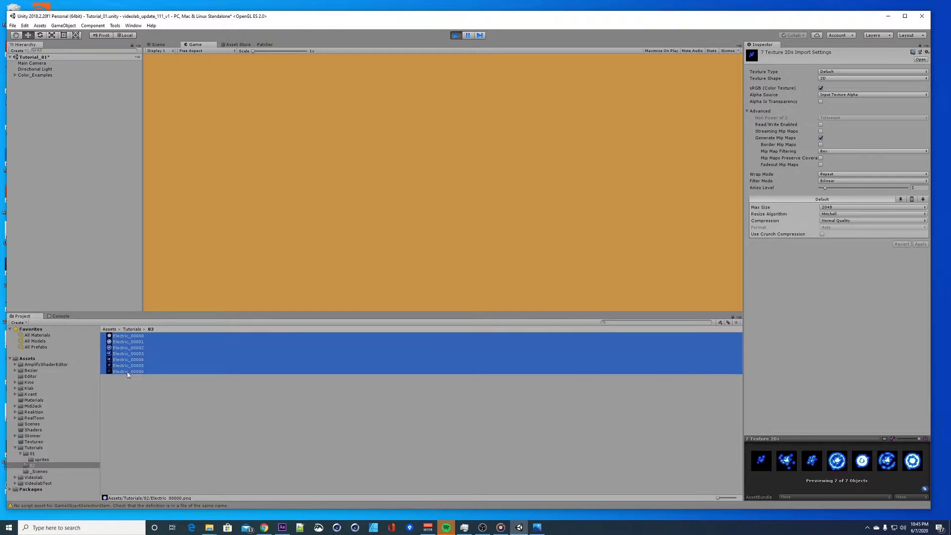
pyautogui.rightClick(127, 347)
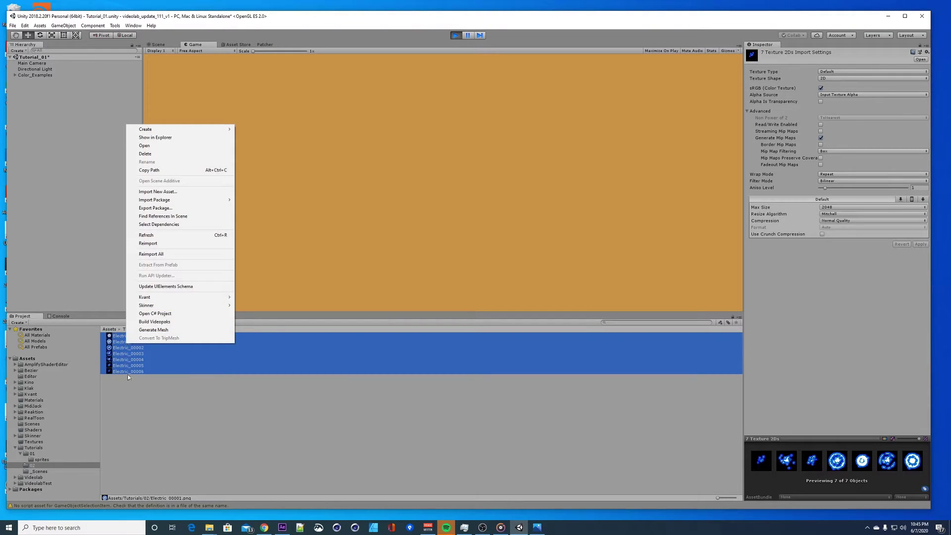
pyautogui.click(123, 365)
pyautogui.click(123, 371)
pyautogui.click(124, 337)
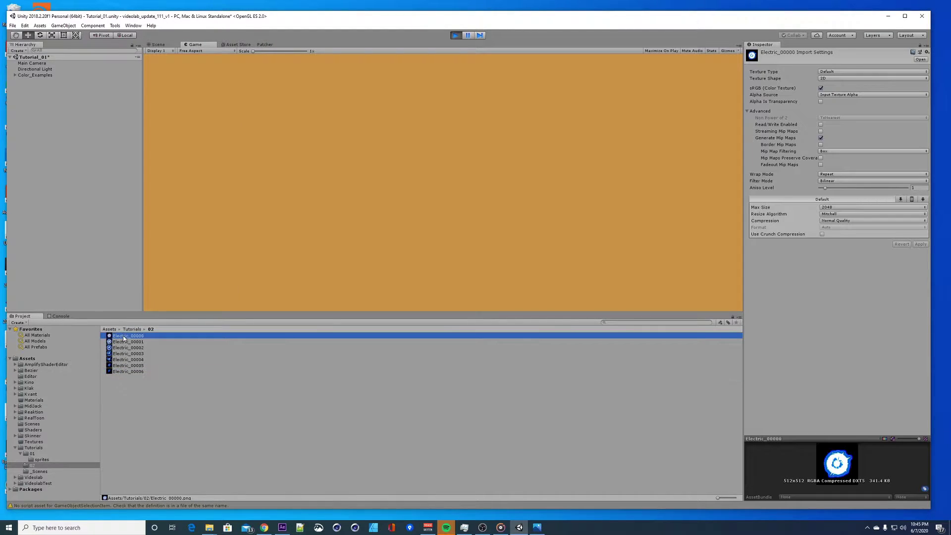
pyautogui.keyDown('shift'); pyautogui.click(125, 372); pyautogui.keyUp('shift')
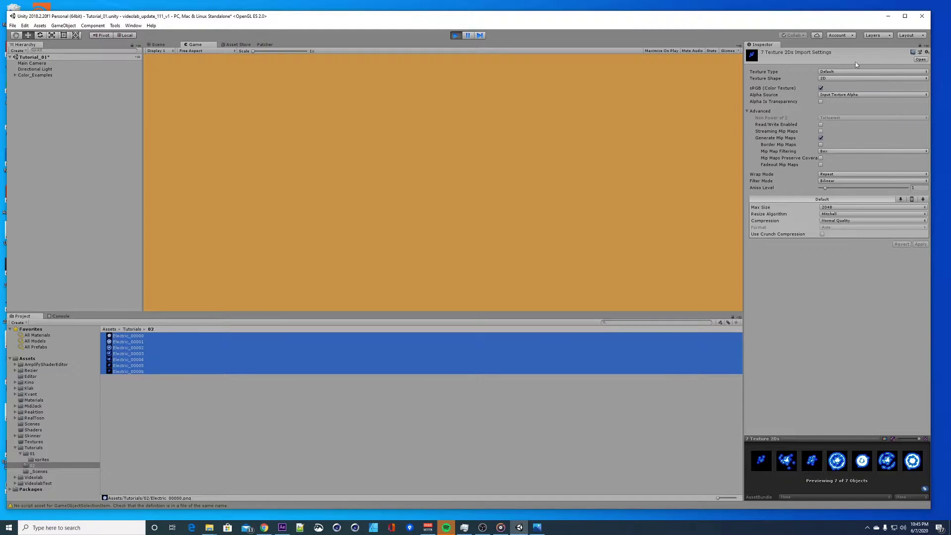
pyautogui.click(833, 73)
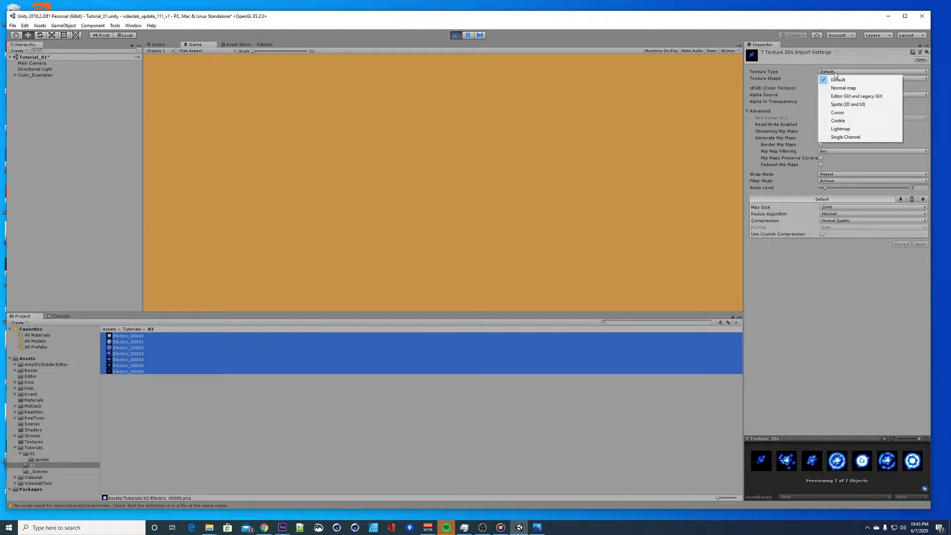
pyautogui.click(848, 104)
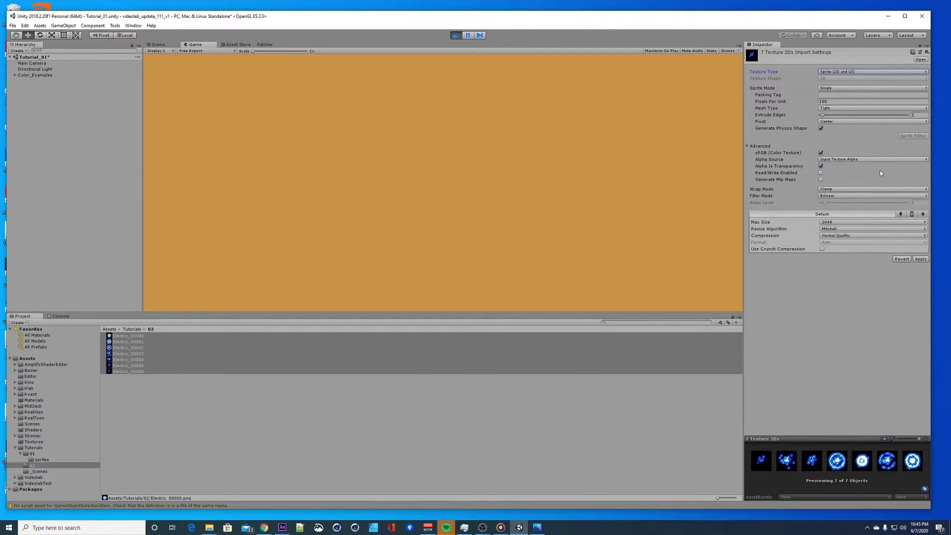
pyautogui.click(921, 259)
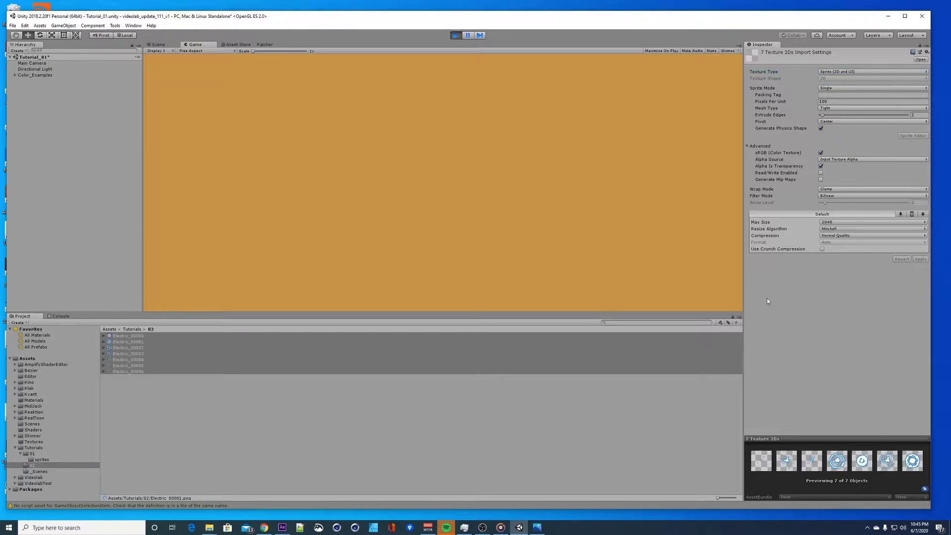
# - Expand each of the seven Electric assets to reveal their child sprites
pyautogui.click(103, 335)
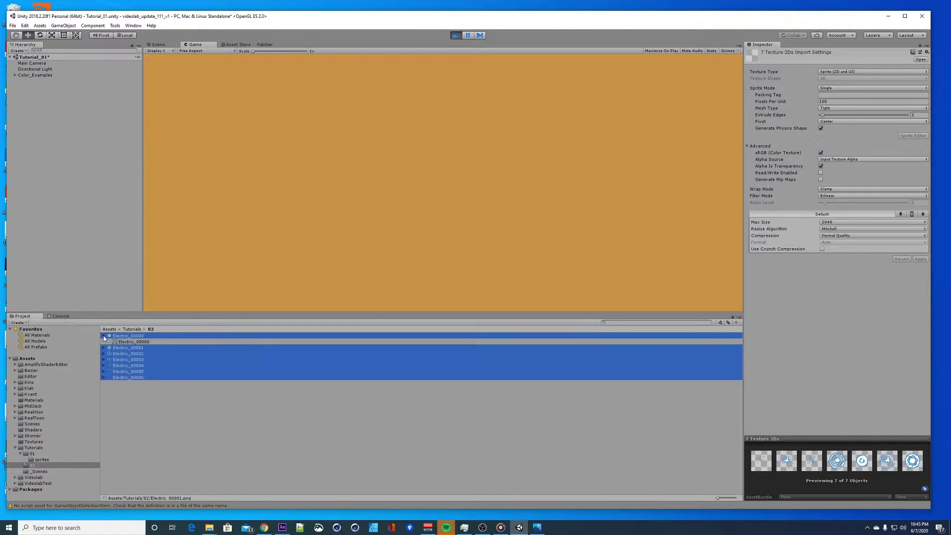
pyautogui.click(104, 347)
pyautogui.click(103, 359)
pyautogui.click(104, 371)
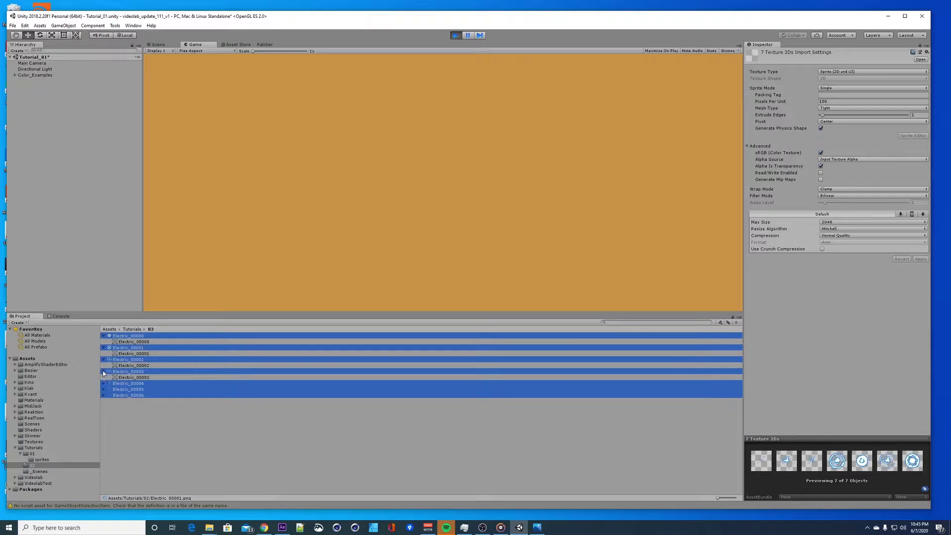
pyautogui.click(104, 384)
pyautogui.click(103, 396)
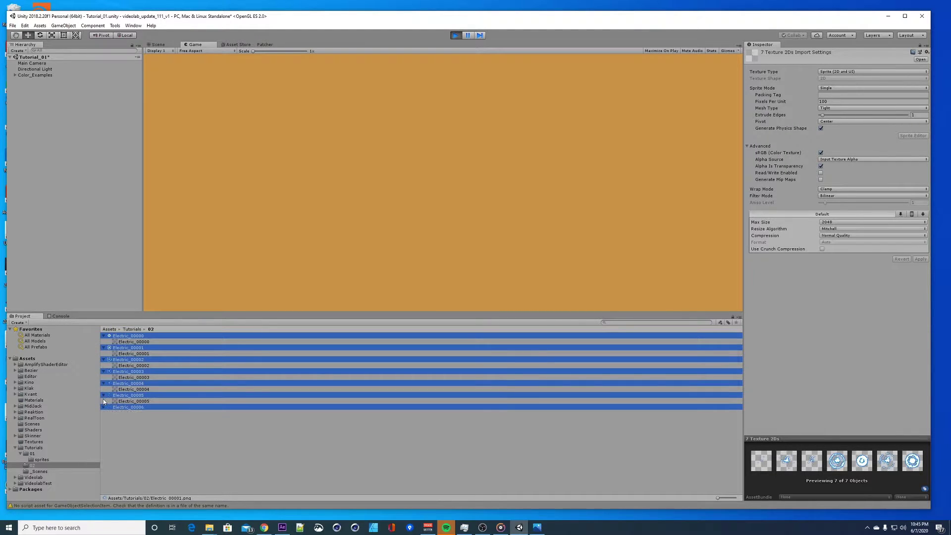
pyautogui.click(104, 408)
pyautogui.click(133, 414)
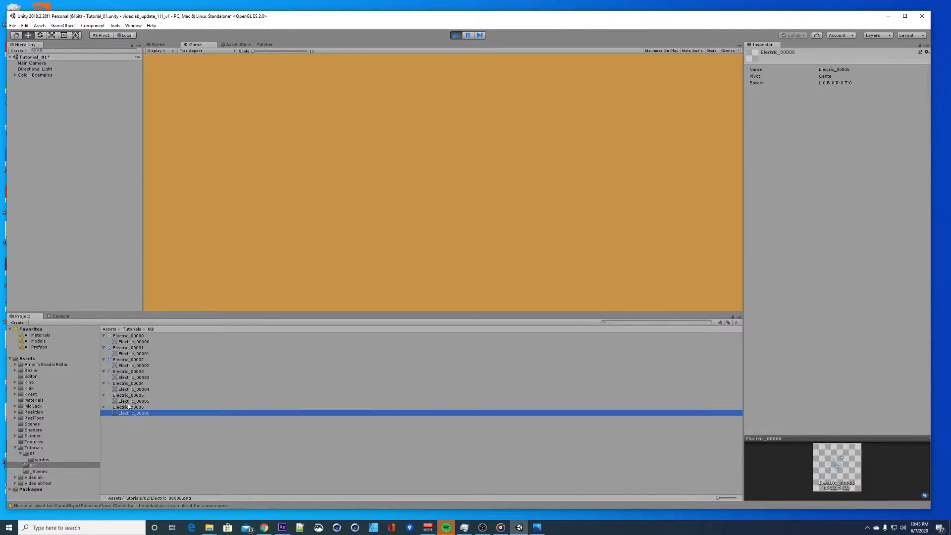
# - Create an Animator Controller named electric in the Tutorials/02 folder
pyautogui.click(126, 426)
pyautogui.rightClick(138, 431)
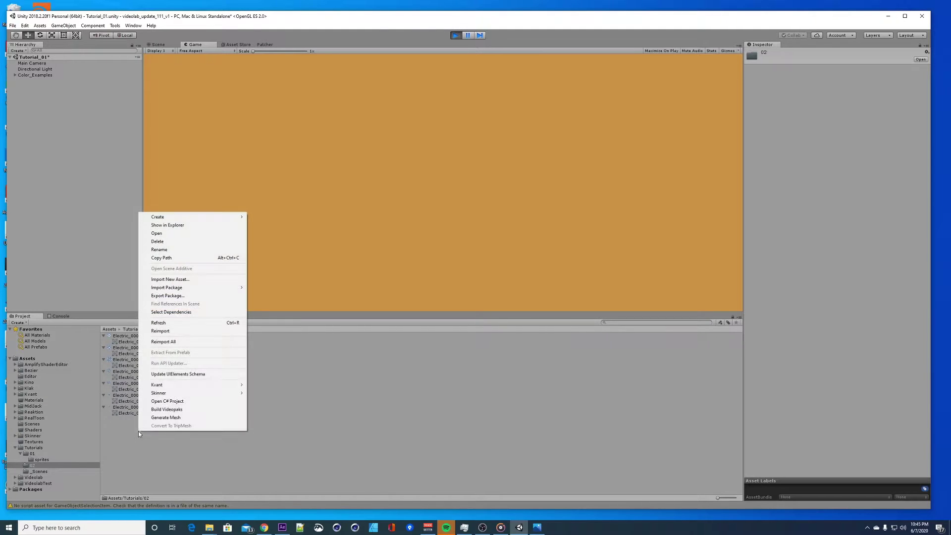
pyautogui.moveTo(190, 219)
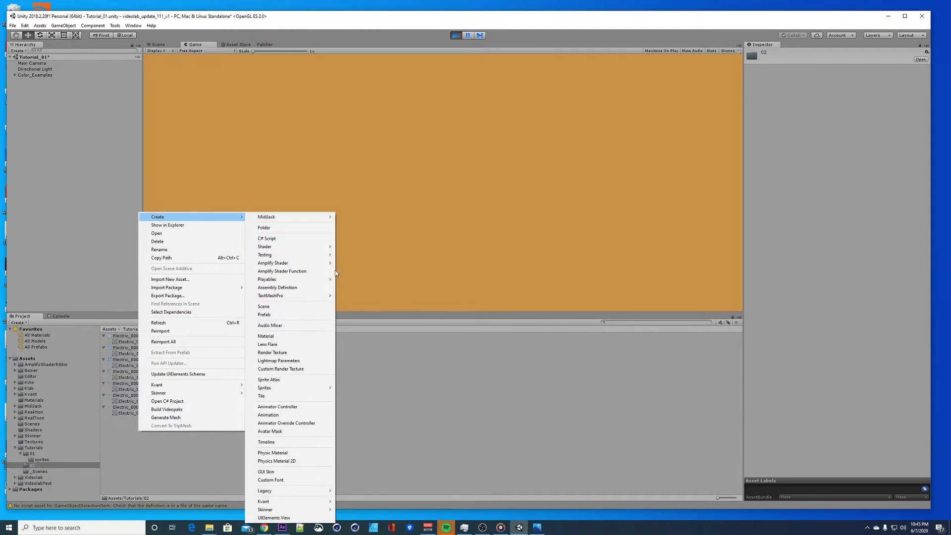
pyautogui.click(296, 406)
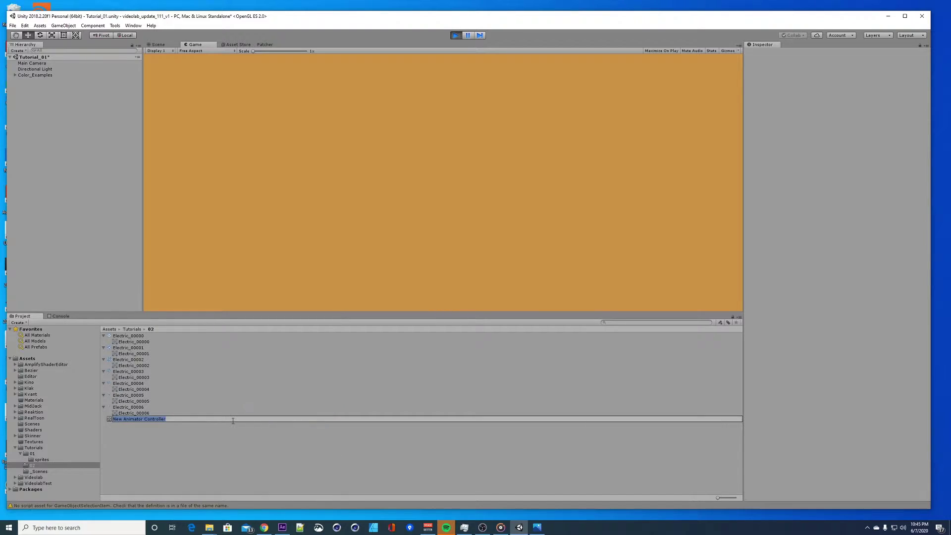
pyautogui.write('electric')
pyautogui.press('Return')
pyautogui.click(184, 448)
# - Create an Animation clip named electric in the same folder
pyautogui.rightClick(127, 441)
pyautogui.moveTo(166, 228)
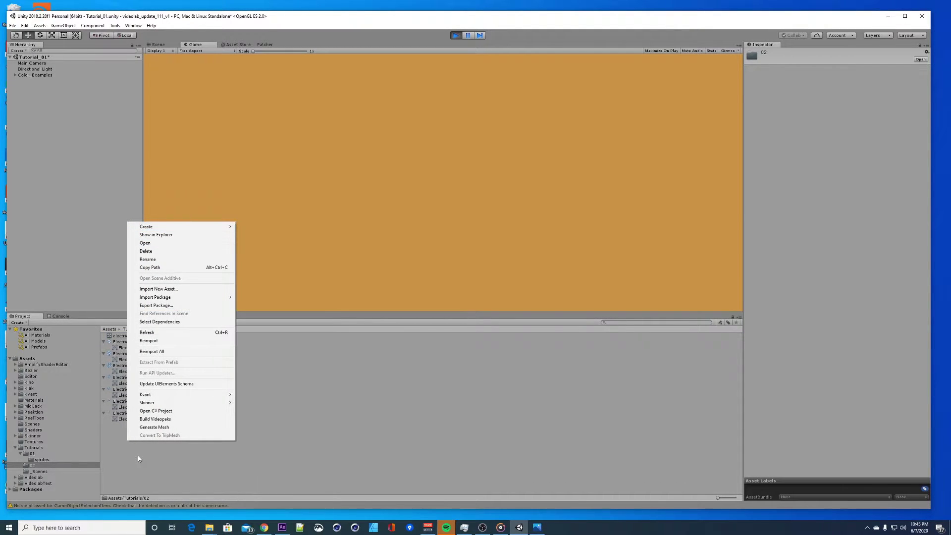
pyautogui.click(147, 462)
pyautogui.rightClick(130, 445)
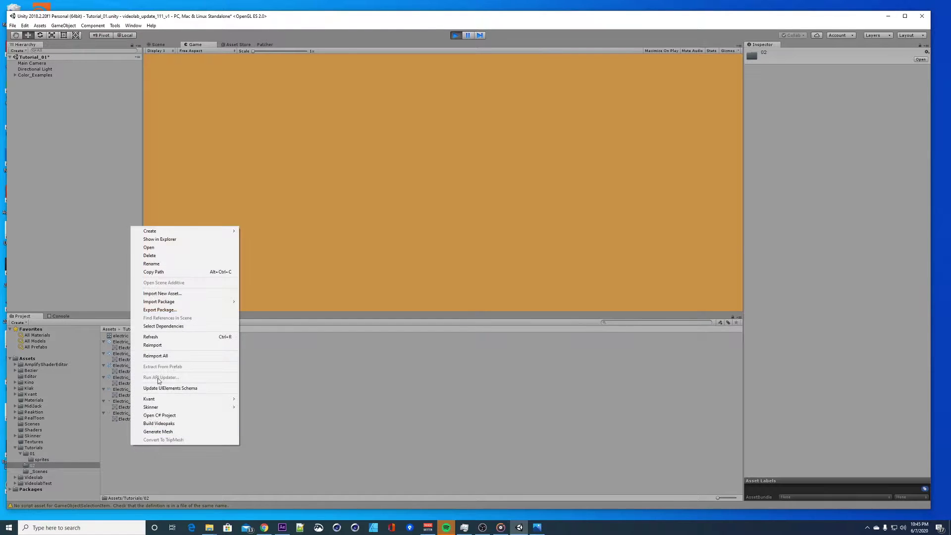
pyautogui.moveTo(163, 231)
pyautogui.click(270, 425)
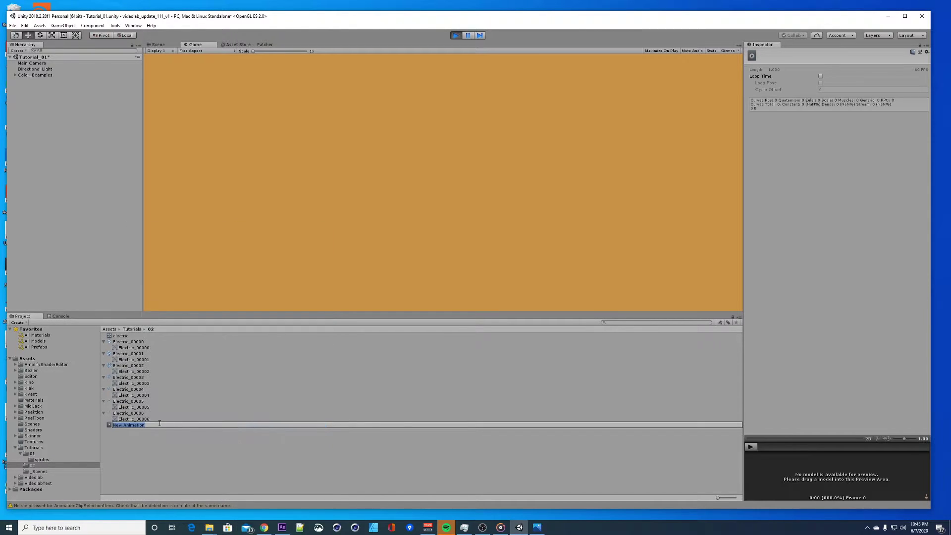
pyautogui.write('electric')
pyautogui.press('Return')
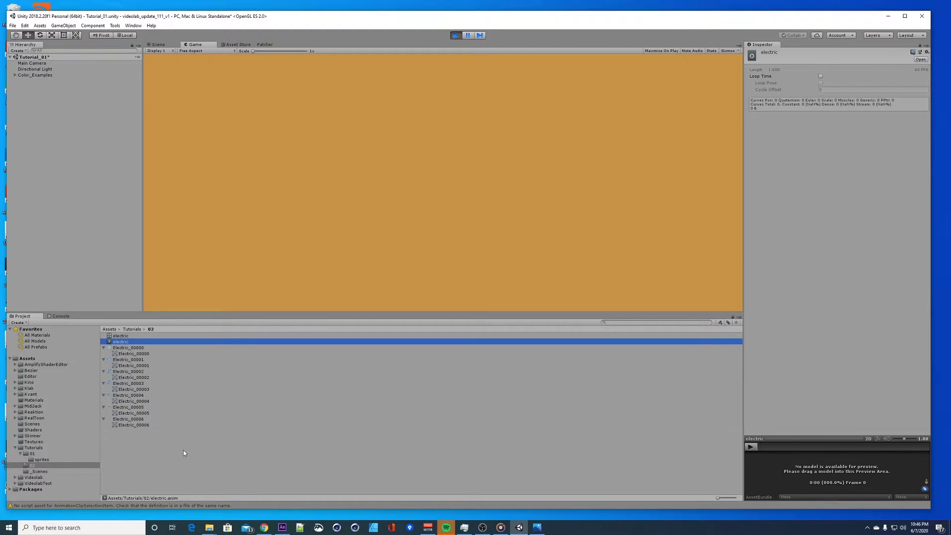
# - Exit play mode and open Window > Animation > Animation
pyautogui.click(133, 25)
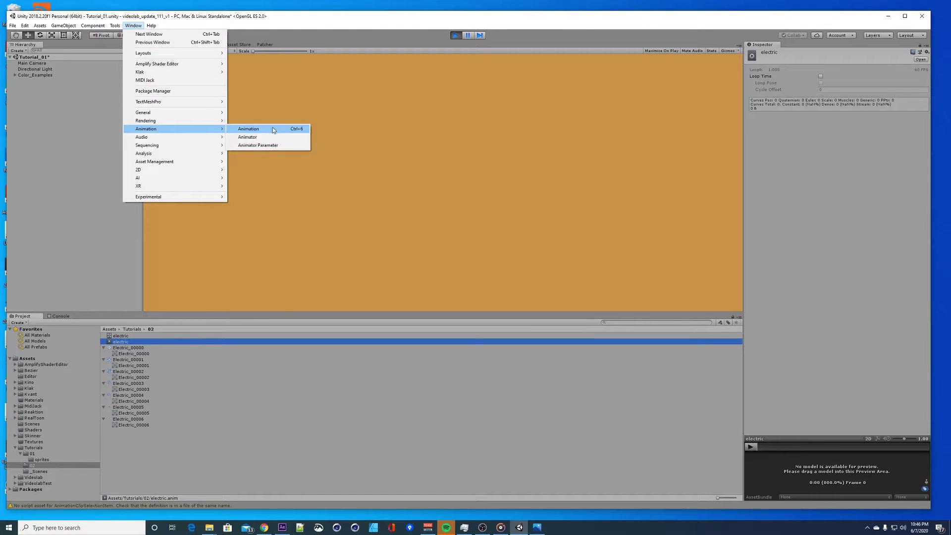
pyautogui.click(272, 129)
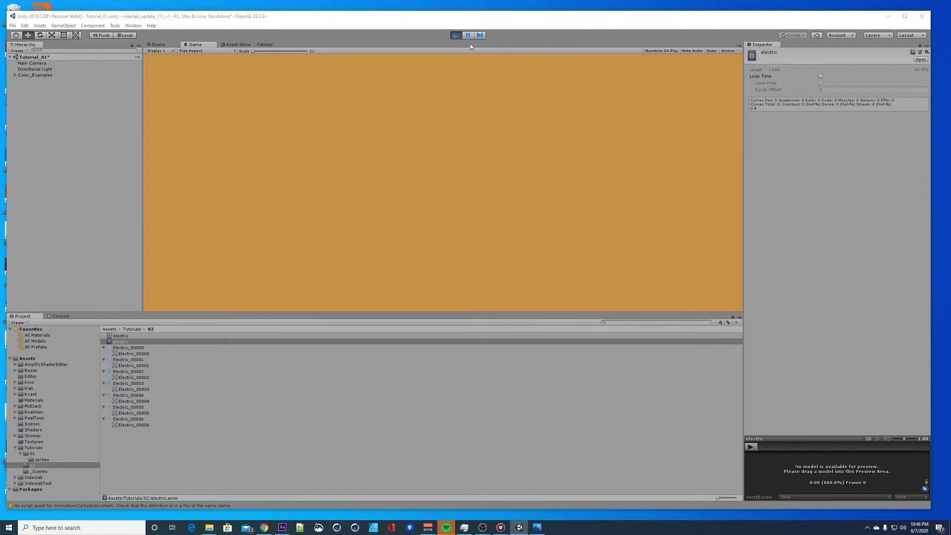
pyautogui.click(456, 35)
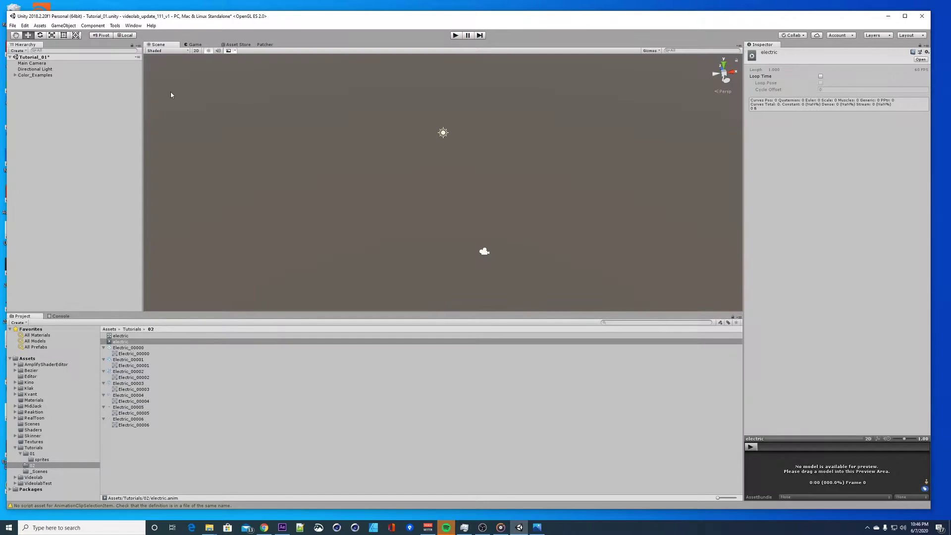
pyautogui.click(132, 25)
pyautogui.moveTo(157, 133)
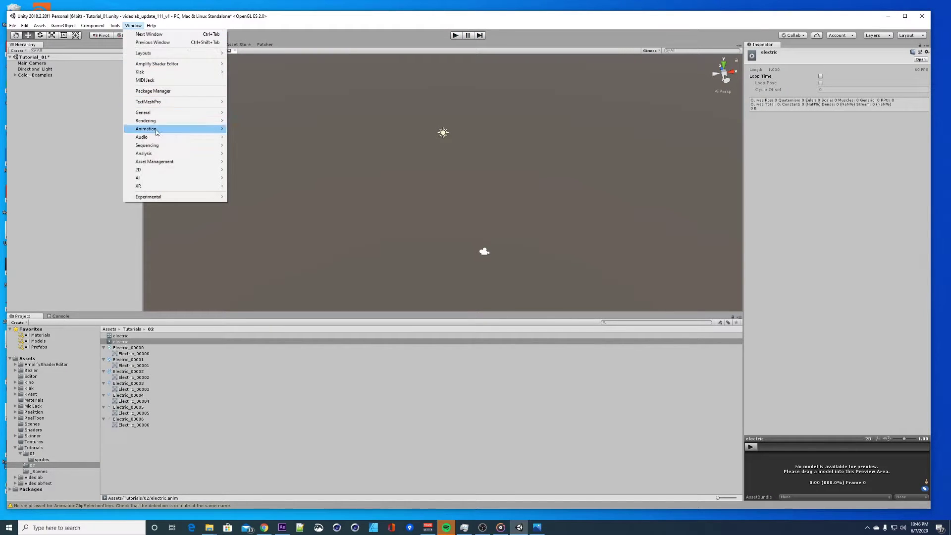
pyautogui.click(251, 129)
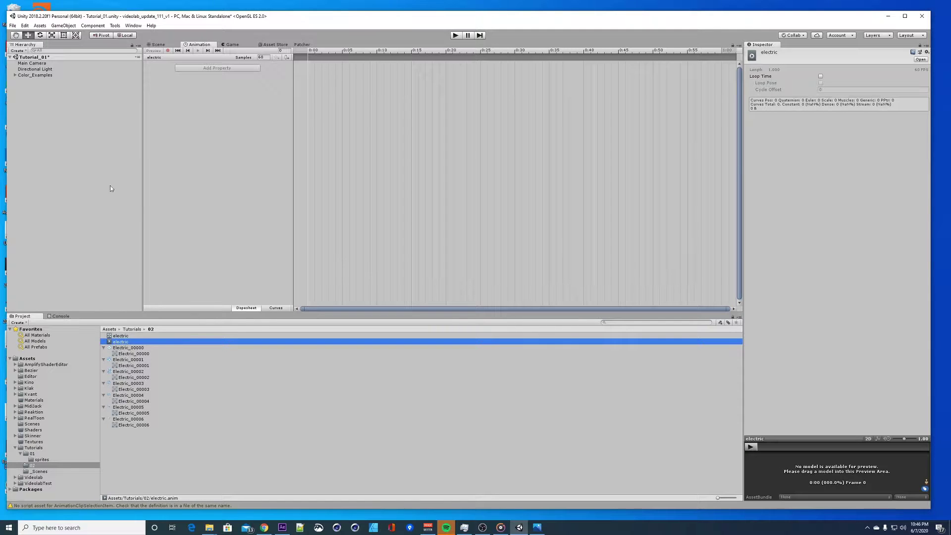
pyautogui.click(57, 179)
# - Create a 2D Sprite object in the Hierarchy and rename it Electric
pyautogui.rightClick(49, 137)
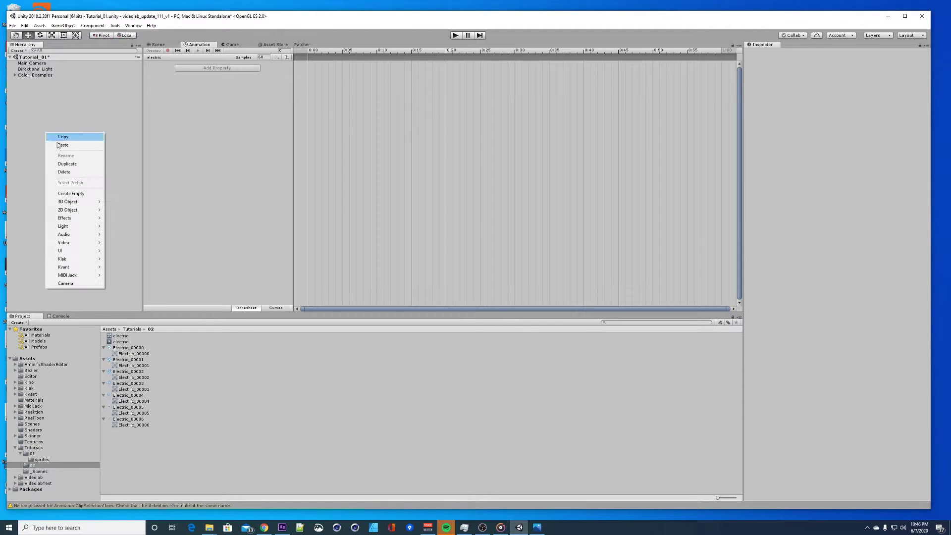
pyautogui.moveTo(76, 210)
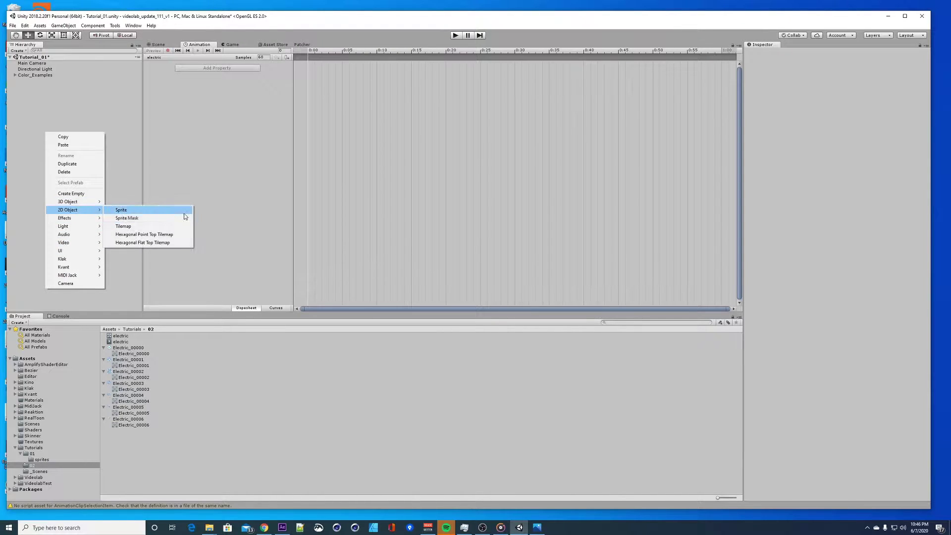
pyautogui.click(148, 212)
pyautogui.click(35, 82)
pyautogui.write('Electric')
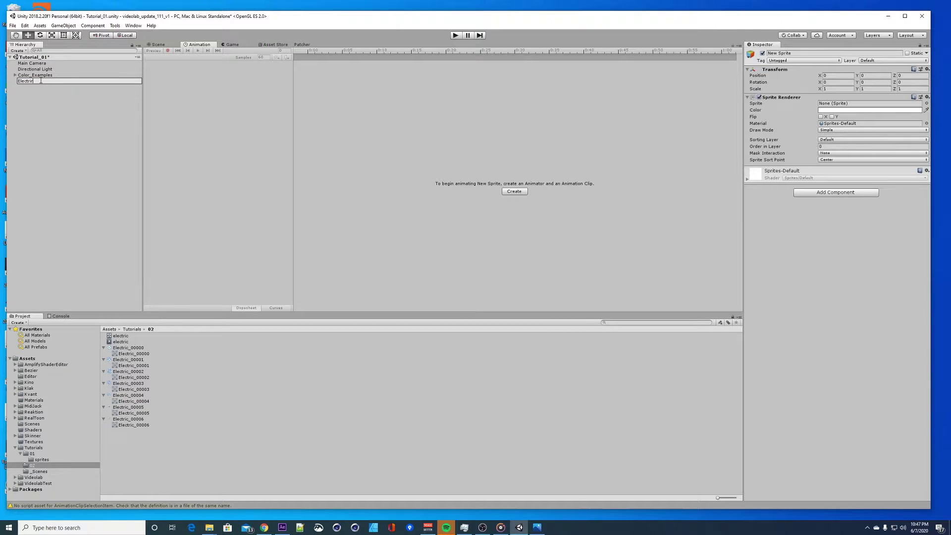
pyautogui.press('Return')
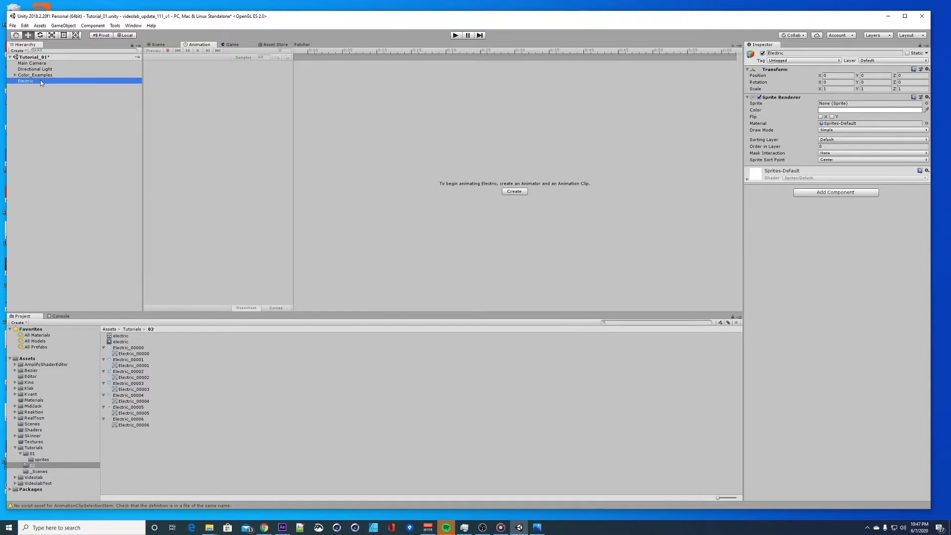
# - Add an Animator to Electric with the electric controller assigned
pyautogui.click(835, 193)
pyautogui.click(813, 229)
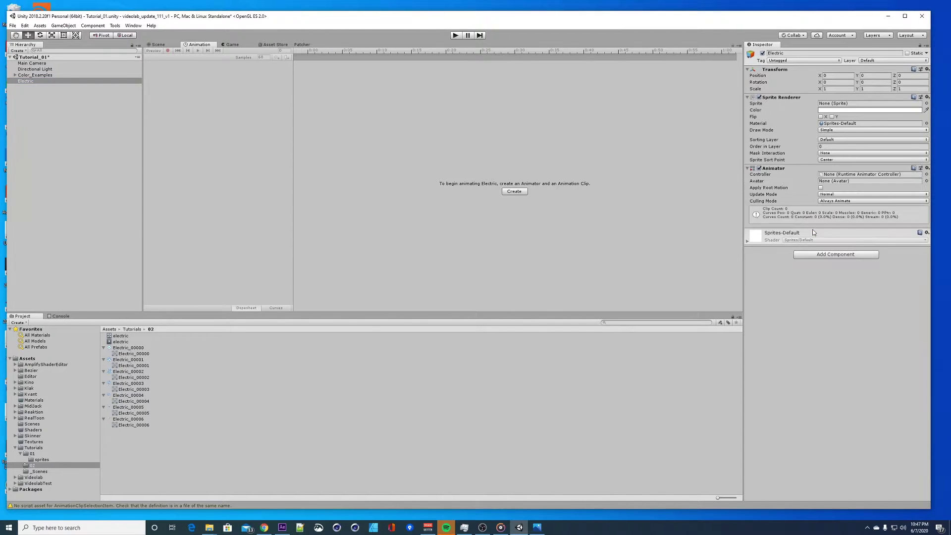
pyautogui.moveTo(116, 336); pyautogui.dragTo(840, 173)
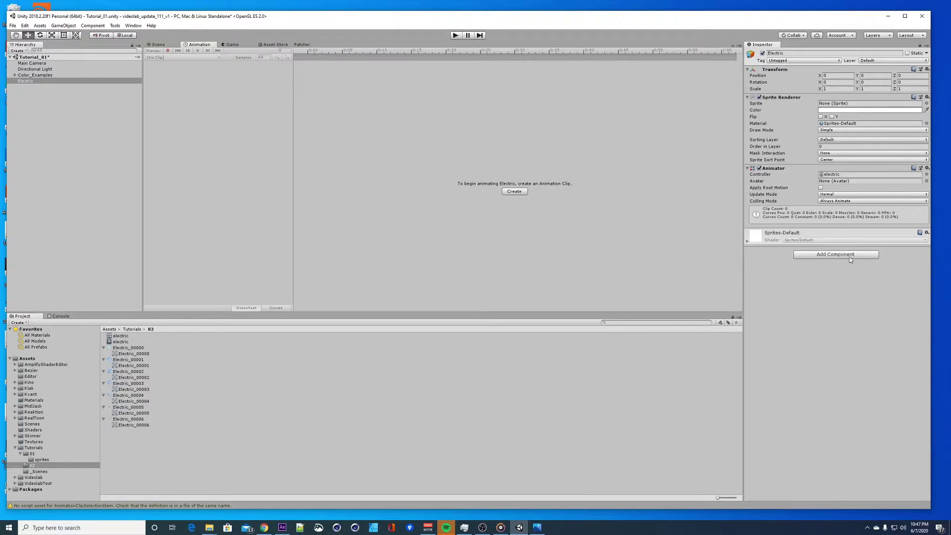
pyautogui.click(38, 81)
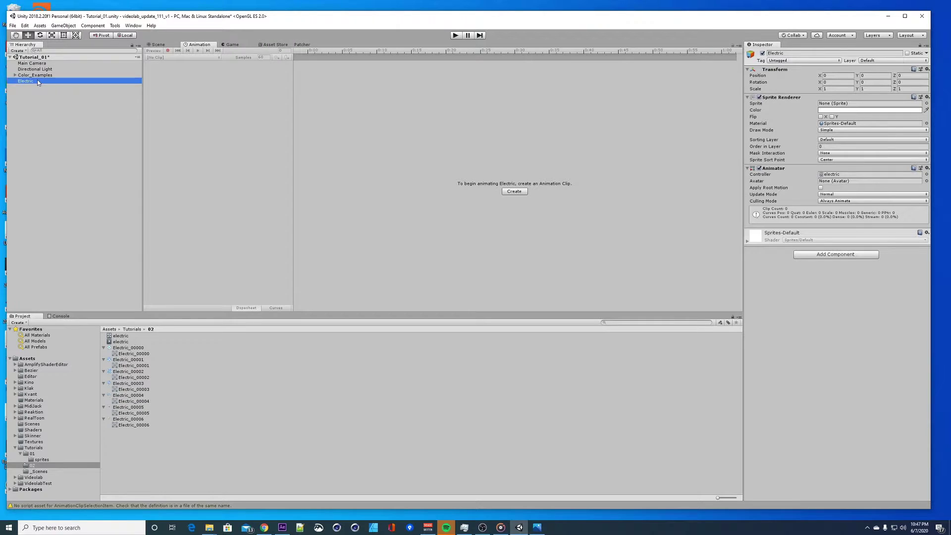
# - Create the Electric animation clip, saving over the existing electric.anim
pyautogui.click(515, 192)
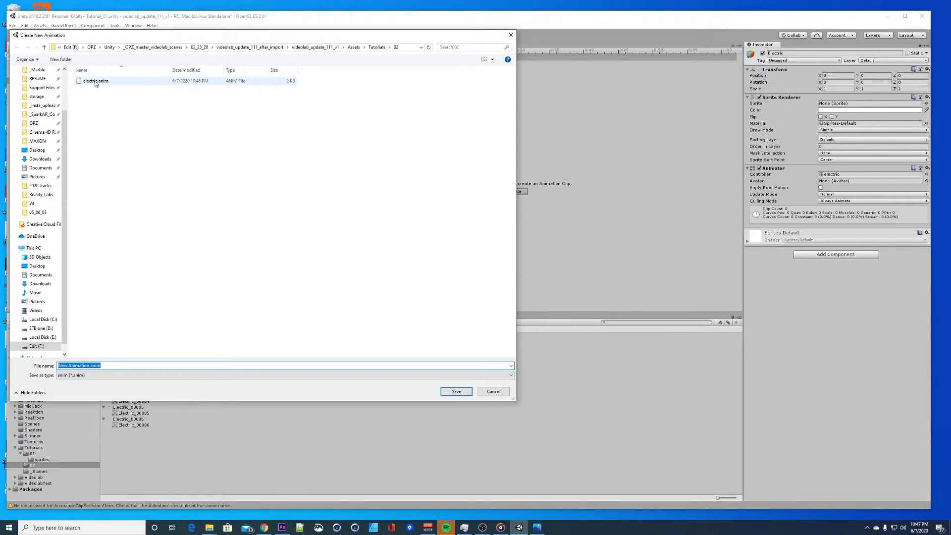
pyautogui.click(93, 82)
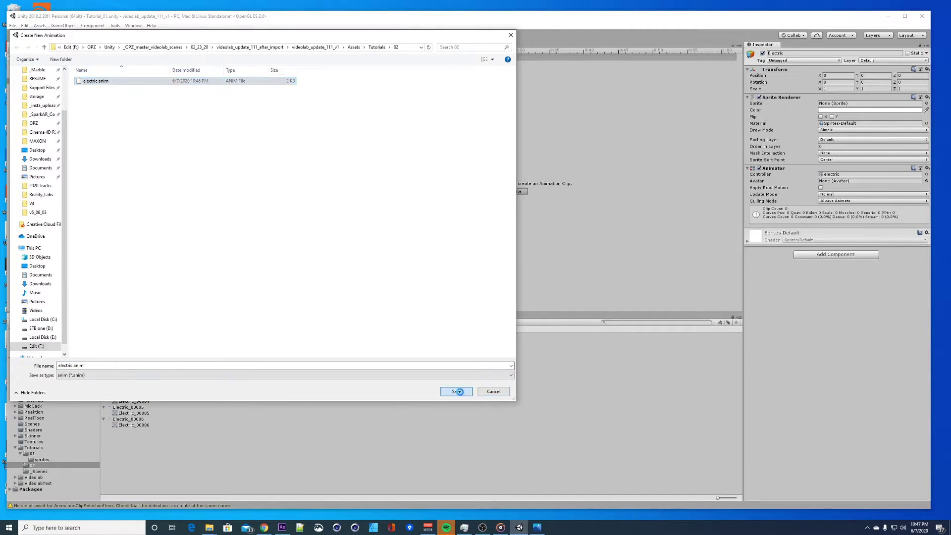
pyautogui.click(456, 391)
pyautogui.click(492, 263)
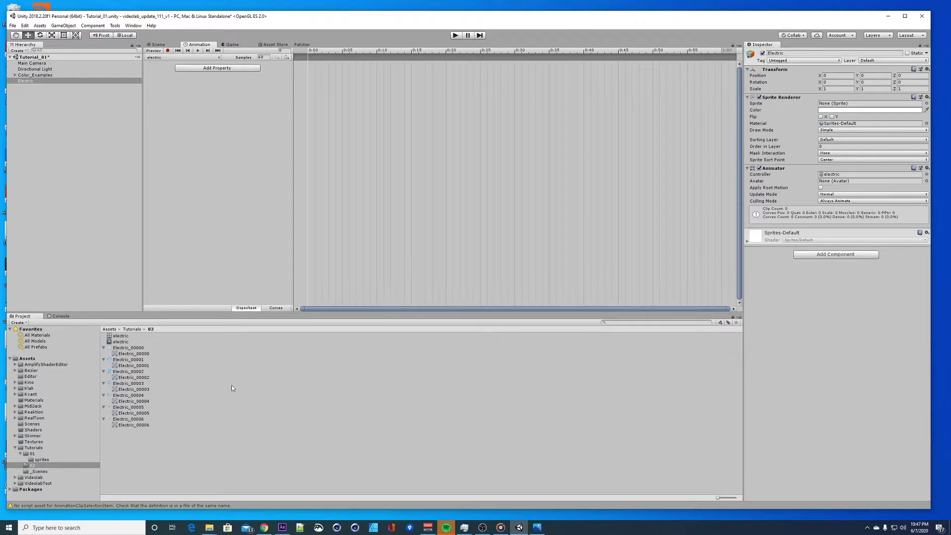
# - Filter the Project to sprites and drop Electric_00000–00006 into the timeline as keyframes
pyautogui.keyDown('ctrl'); pyautogui.click(133, 365); pyautogui.keyUp('ctrl')
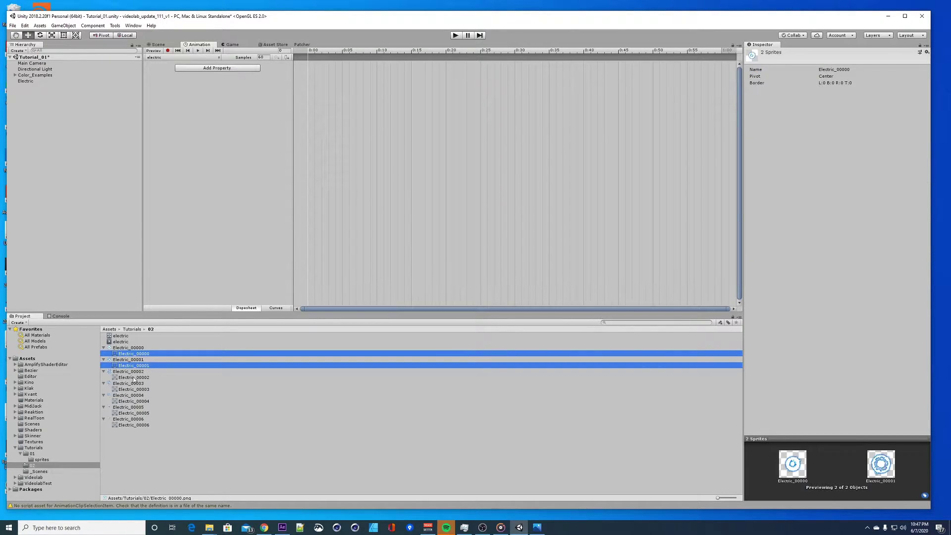
pyautogui.keyDown('ctrl'); pyautogui.click(133, 377); pyautogui.keyUp('ctrl')
pyautogui.keyDown('ctrl'); pyautogui.click(131, 389); pyautogui.keyUp('ctrl')
pyautogui.click(207, 485)
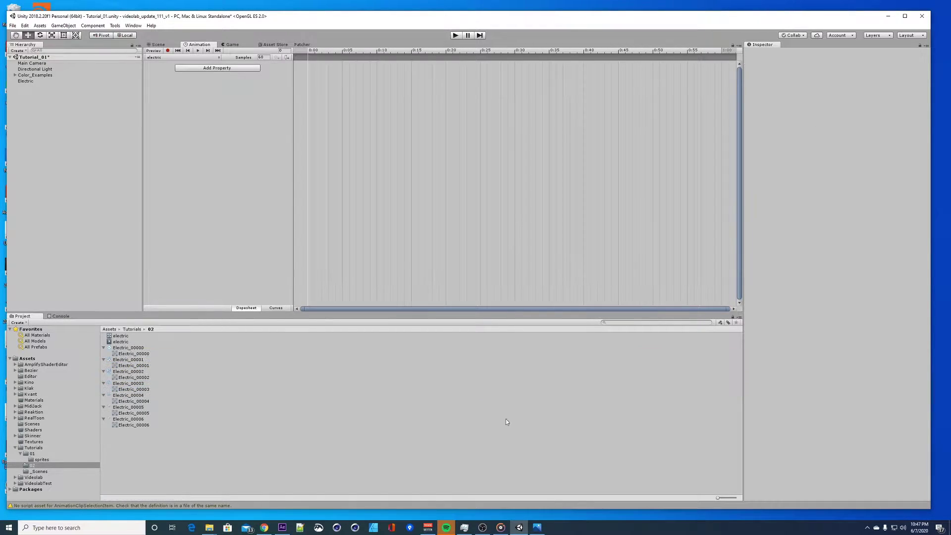
pyautogui.click(720, 323)
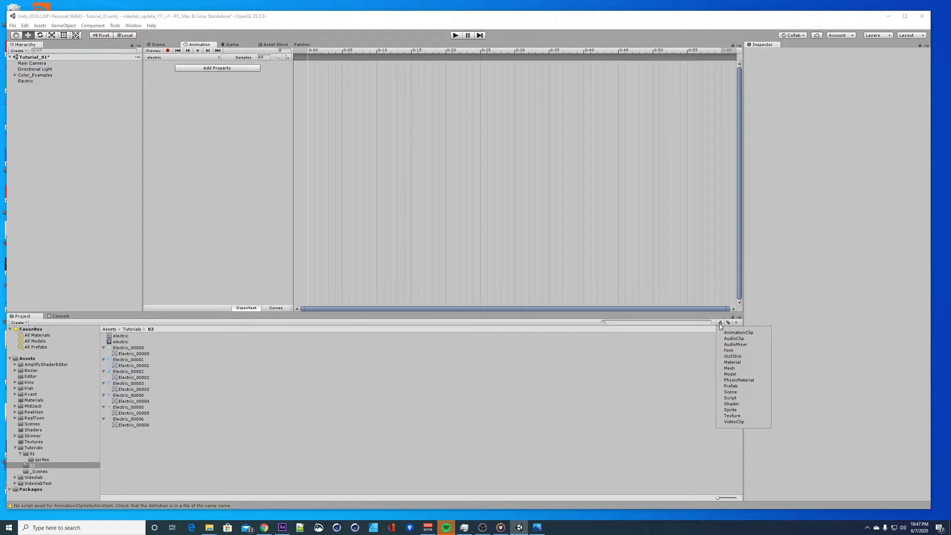
pyautogui.click(733, 410)
pyautogui.click(134, 355)
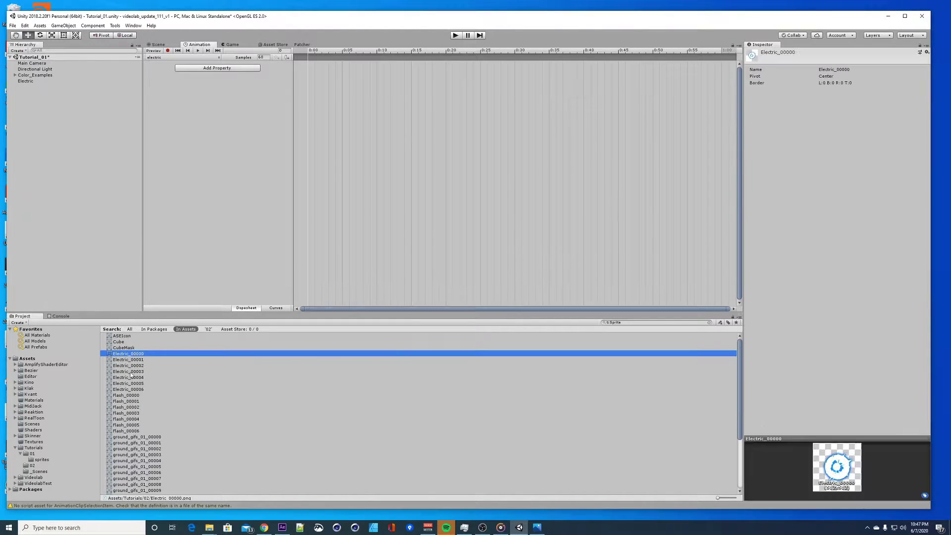
pyautogui.keyDown('shift'); pyautogui.click(132, 390); pyautogui.keyUp('shift')
pyautogui.moveTo(122, 357); pyautogui.dragTo(312, 55)
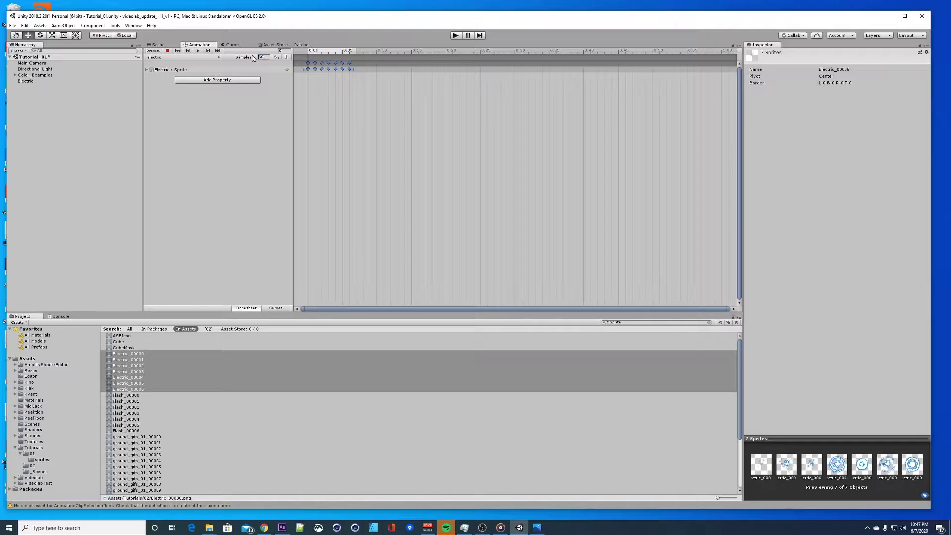
# - Set the clip to 25 samples per second and preview the animation
pyautogui.click(260, 58)
pyautogui.write('25')
pyautogui.press('Return')
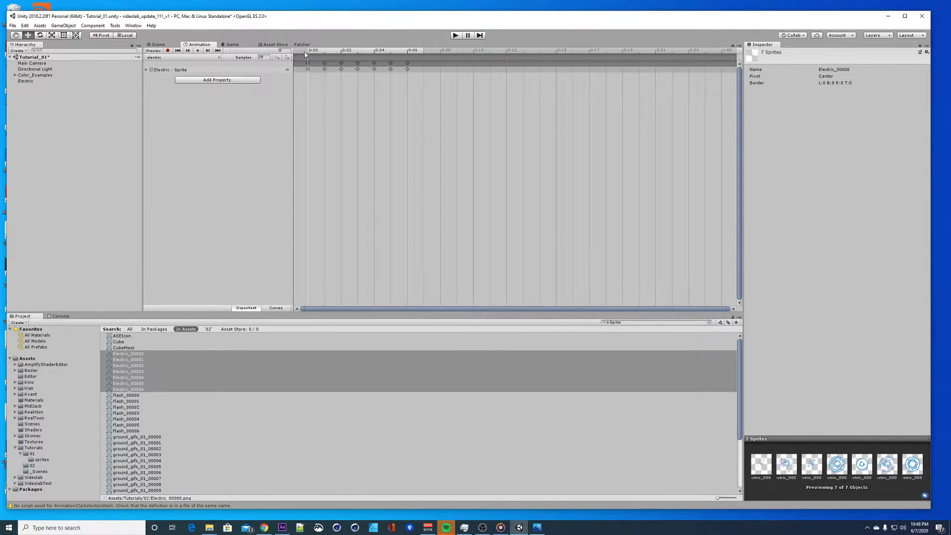
pyautogui.press('space')
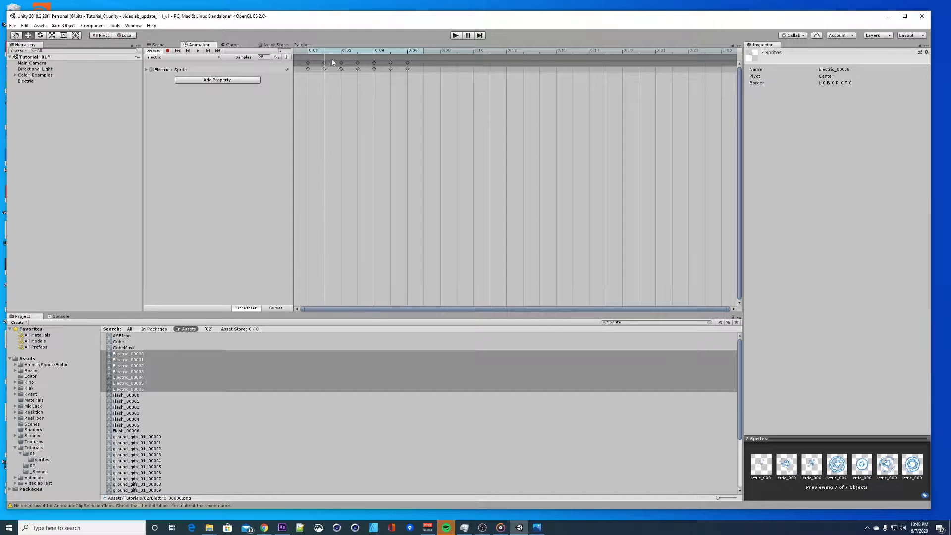
pyautogui.click(245, 176)
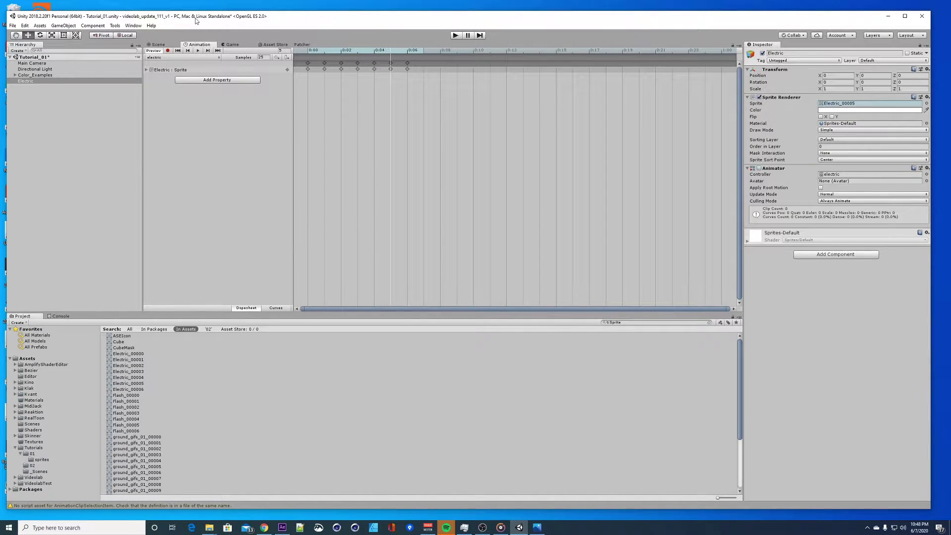
# - Select Electric in the Scene and float the Animation window as a separate panel below
pyautogui.moveTo(195, 18); pyautogui.dragTo(198, 16)
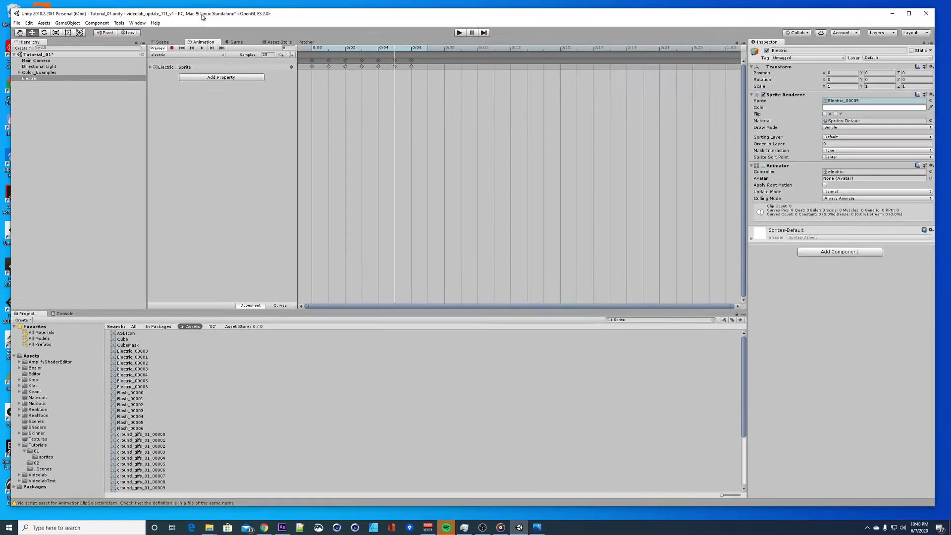
pyautogui.click(132, 159)
pyautogui.click(159, 43)
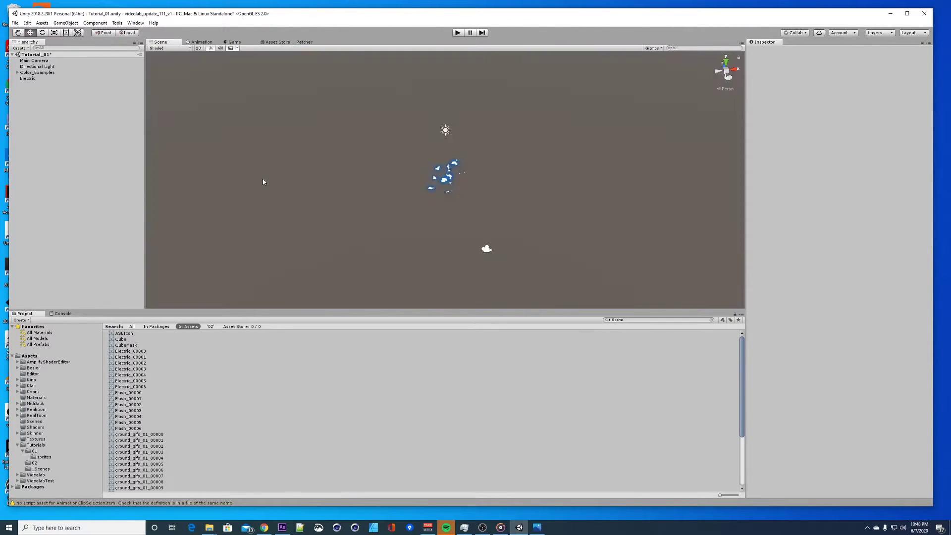
pyautogui.click(28, 79)
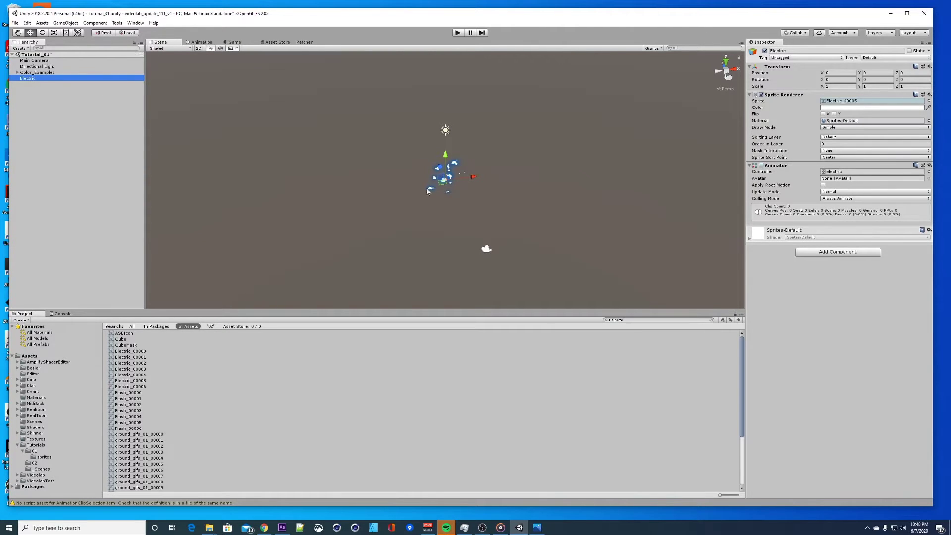
pyautogui.click(196, 43)
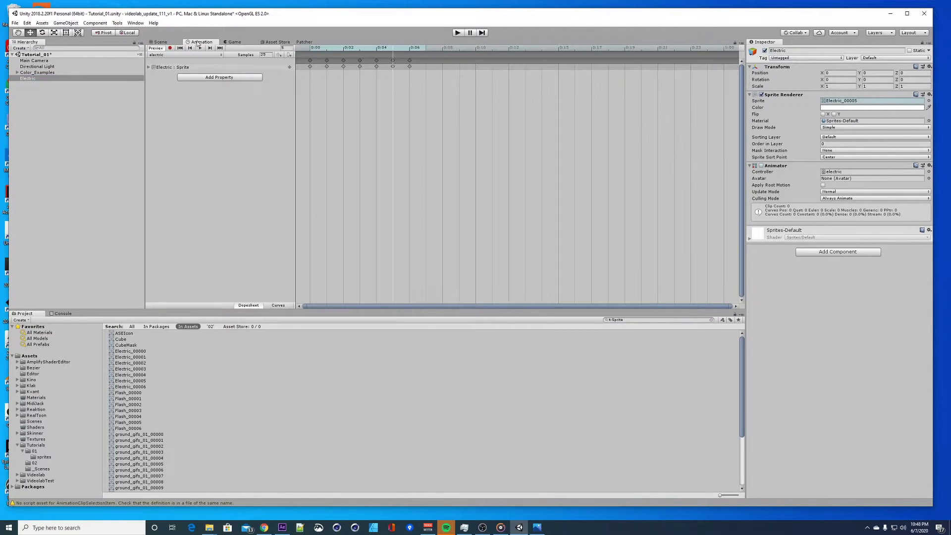
pyautogui.moveTo(198, 42); pyautogui.dragTo(599, 271)
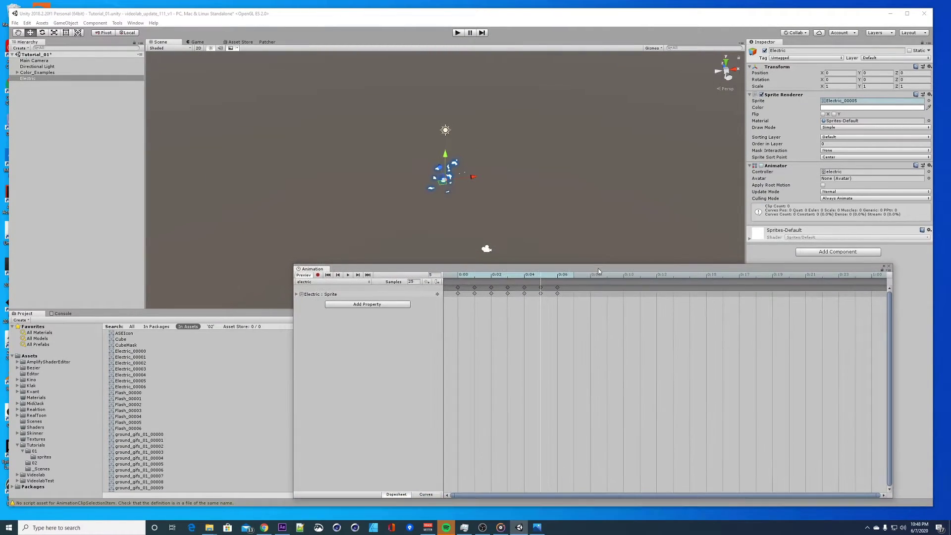
# - Play the scene to watch the Electric burst loop, then select the electric clip in Tutorials/02
pyautogui.click(456, 33)
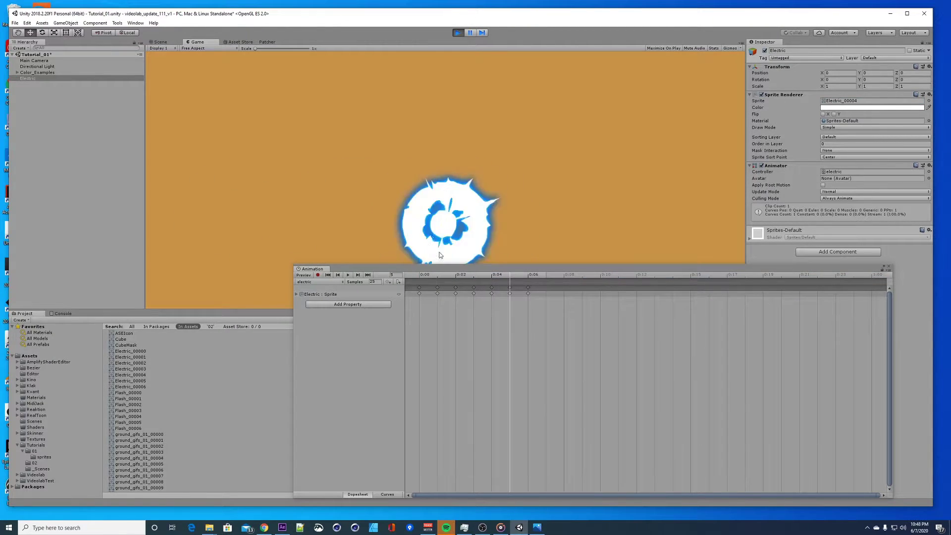
pyautogui.moveTo(460, 269); pyautogui.dragTo(423, 307)
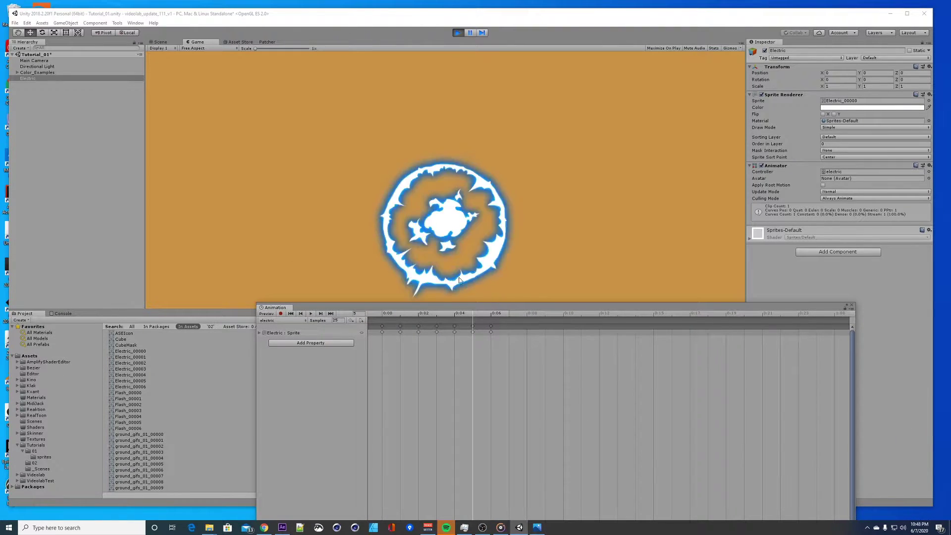
pyautogui.moveTo(326, 305); pyautogui.dragTo(367, 296)
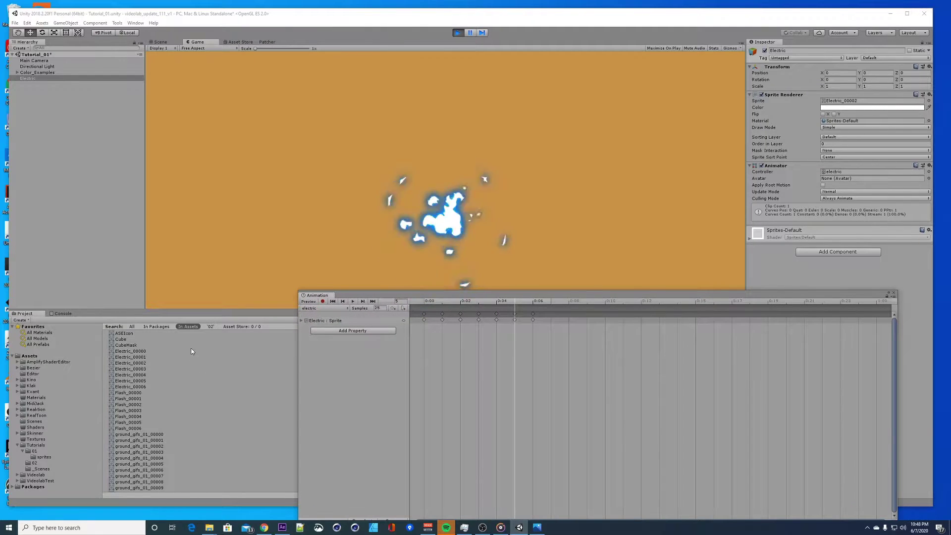
pyautogui.moveTo(466, 293); pyautogui.dragTo(468, 368)
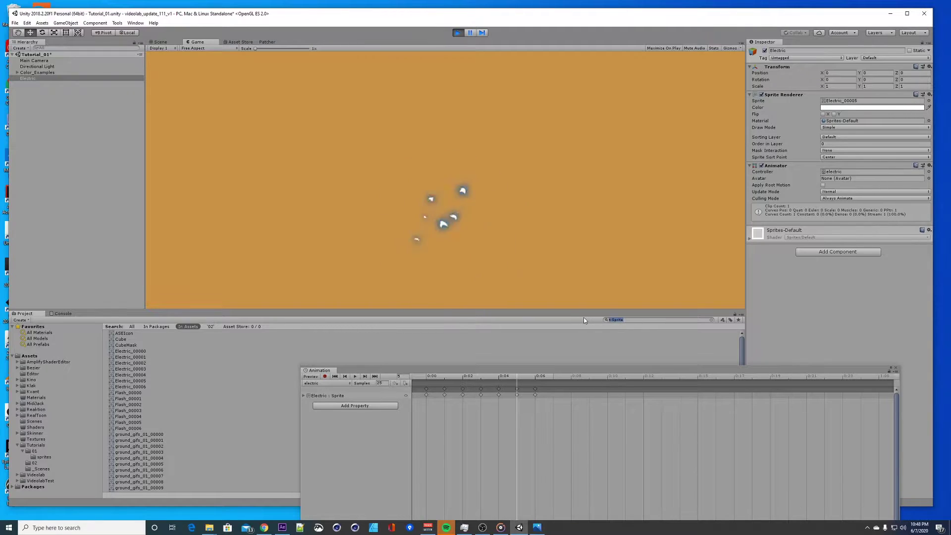
pyautogui.click(34, 463)
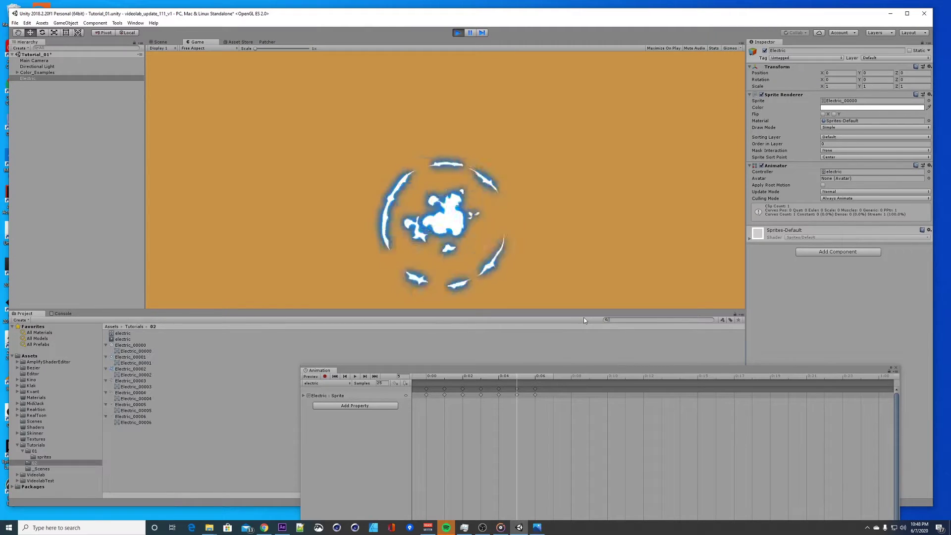
pyautogui.click(126, 340)
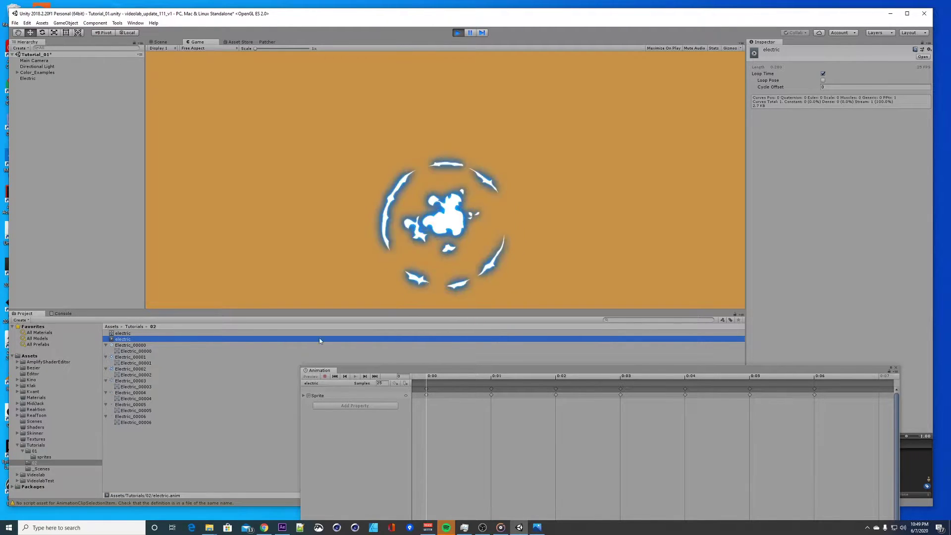
# - Turn off Loop Time on the electric clip and exit play mode
pyautogui.click(823, 75)
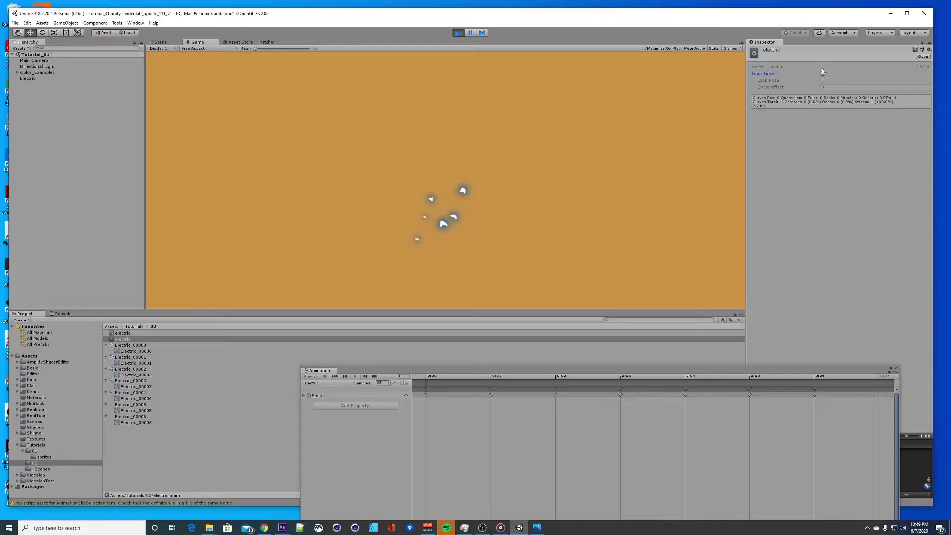
pyautogui.click(823, 74)
pyautogui.click(456, 32)
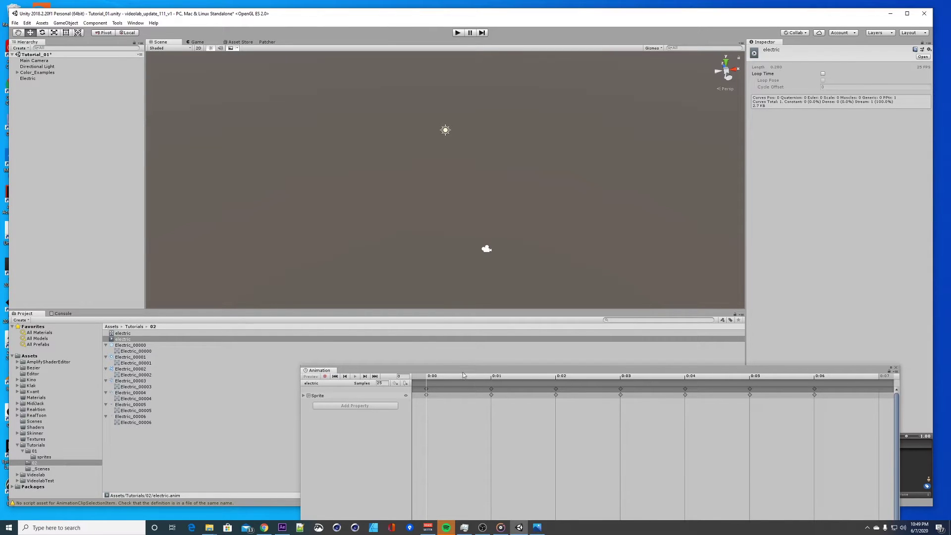
# - Scrub the electric clip from frame 4 to 6 and enlarge the Animation window
pyautogui.click(472, 355)
pyautogui.moveTo(473, 355); pyautogui.dragTo(576, 362)
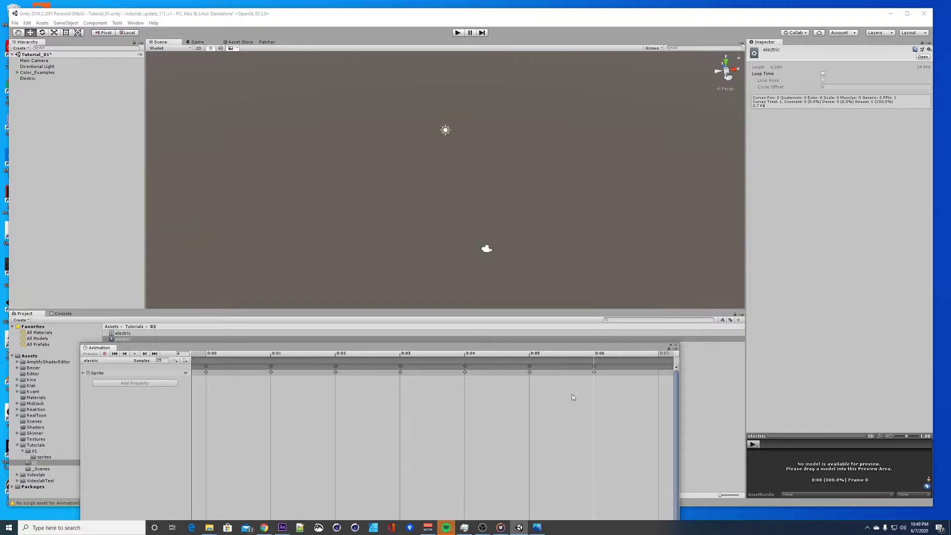
pyautogui.moveTo(680, 344); pyautogui.dragTo(669, 189)
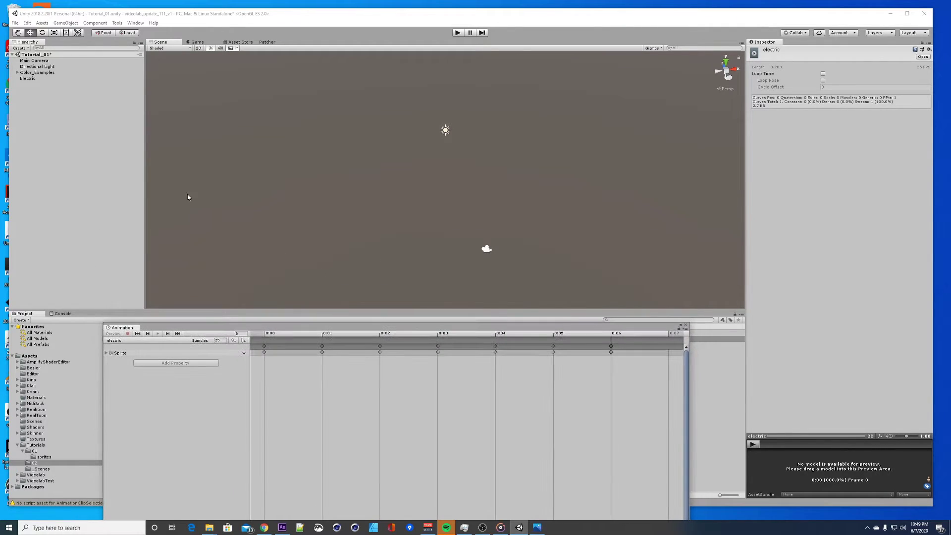
pyautogui.click(70, 187)
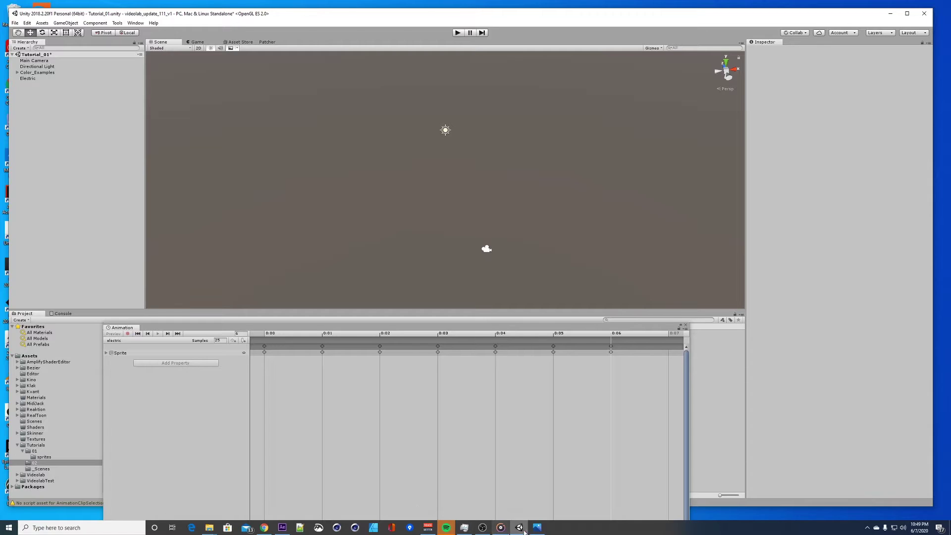
# - Open Track_16_OPZ_Key_Map.png in Photos and move its window into view
pyautogui.click(539, 532)
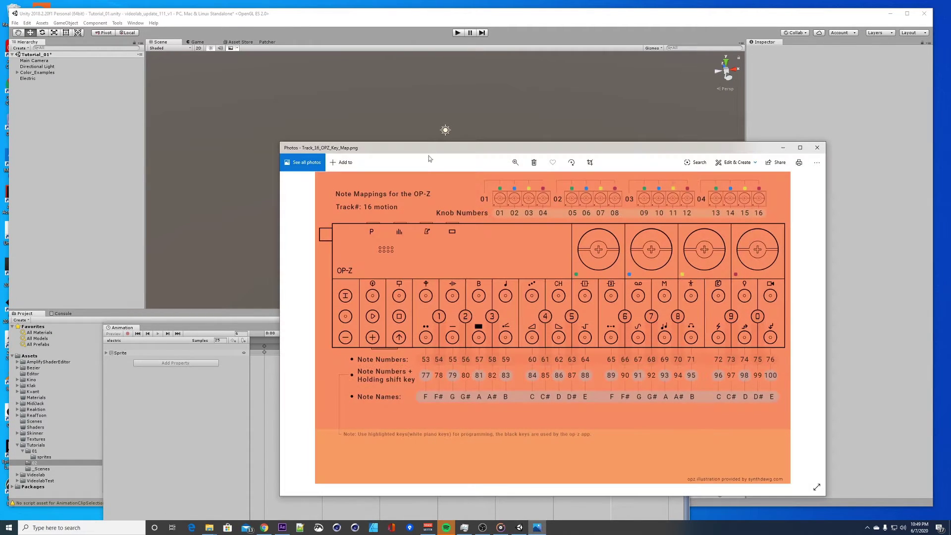
pyautogui.moveTo(428, 146); pyautogui.dragTo(295, 134)
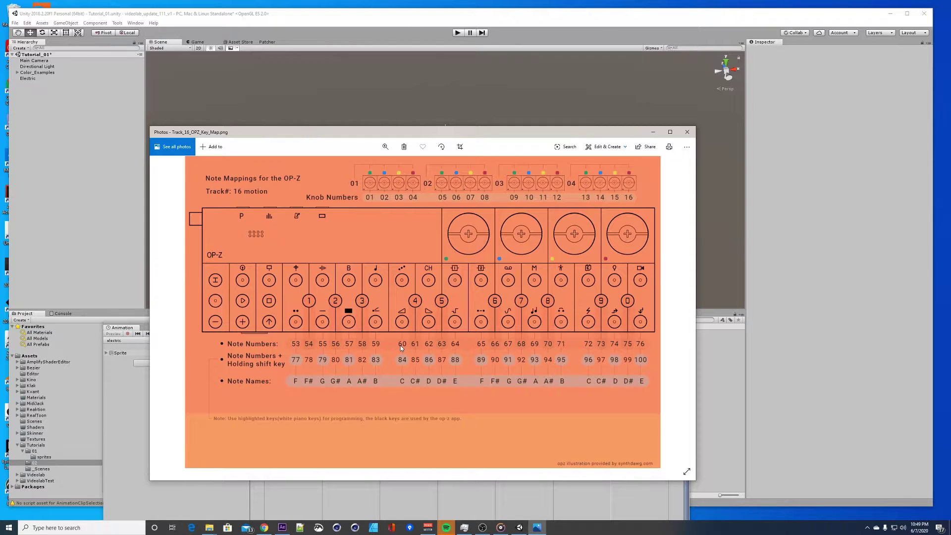
# - Create a Klak Patch object in the Hierarchy and rename it Patch_Electric
pyautogui.click(653, 132)
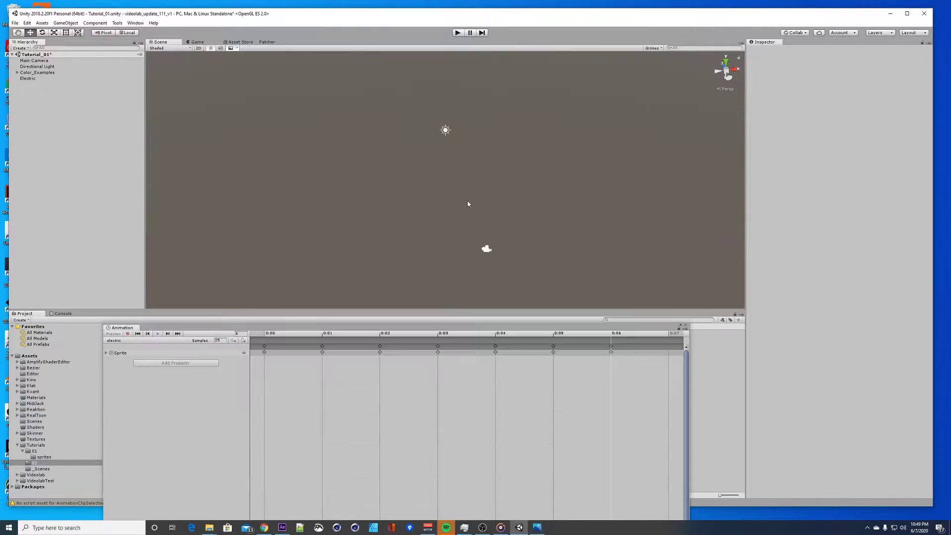
pyautogui.rightClick(31, 135)
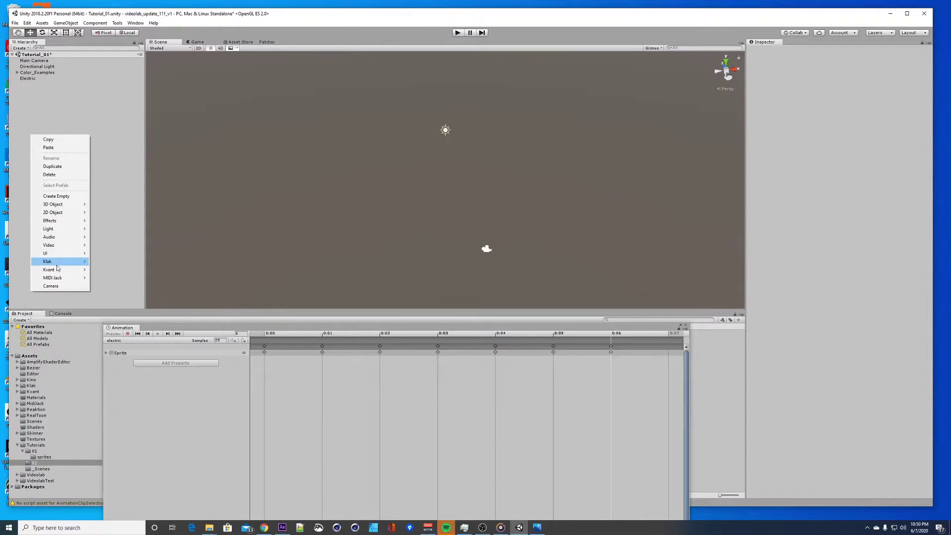
pyautogui.moveTo(59, 263)
pyautogui.click(110, 261)
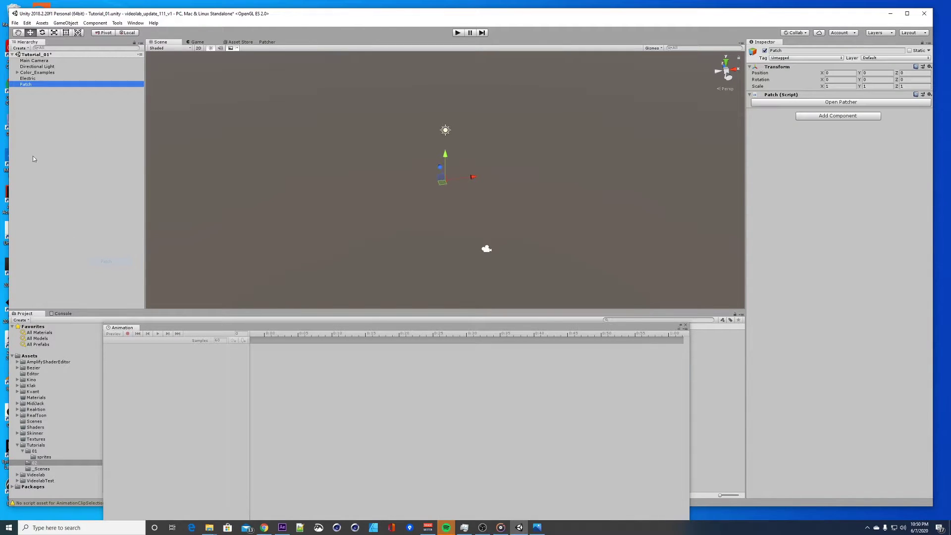
pyautogui.press('F2')
pyautogui.click(36, 83)
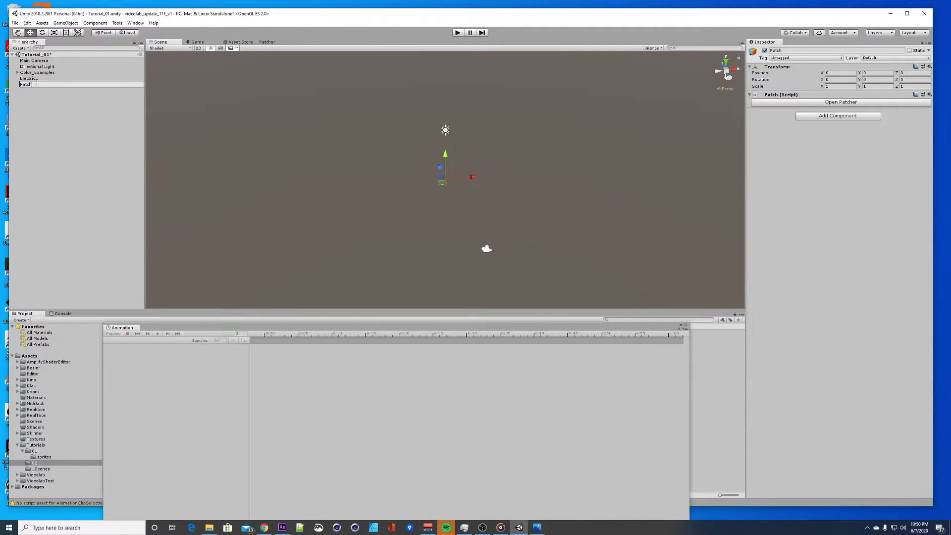
pyautogui.write('_Electric')
# - Confirm the name Patch_Electric, open its Patcher, and add a MIDI Note Input node
pyautogui.press('Return')
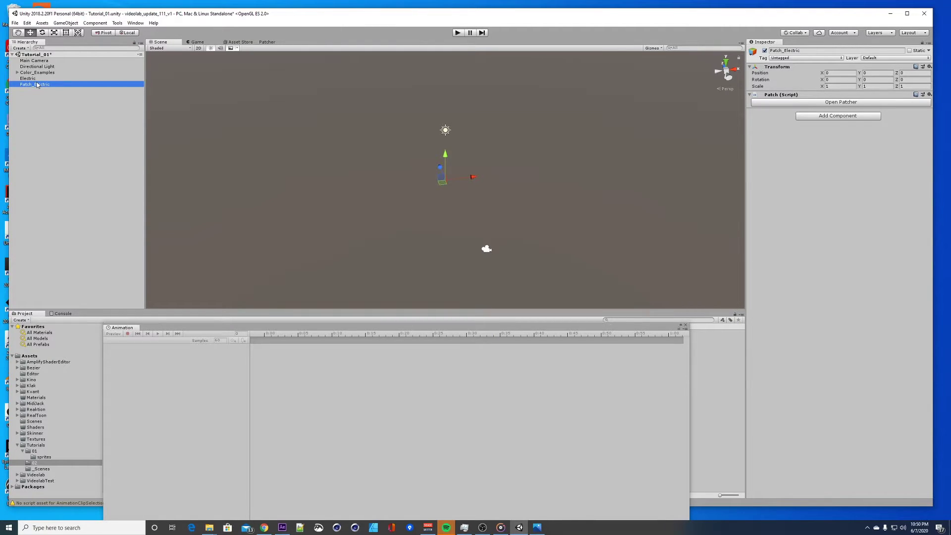
pyautogui.click(841, 101)
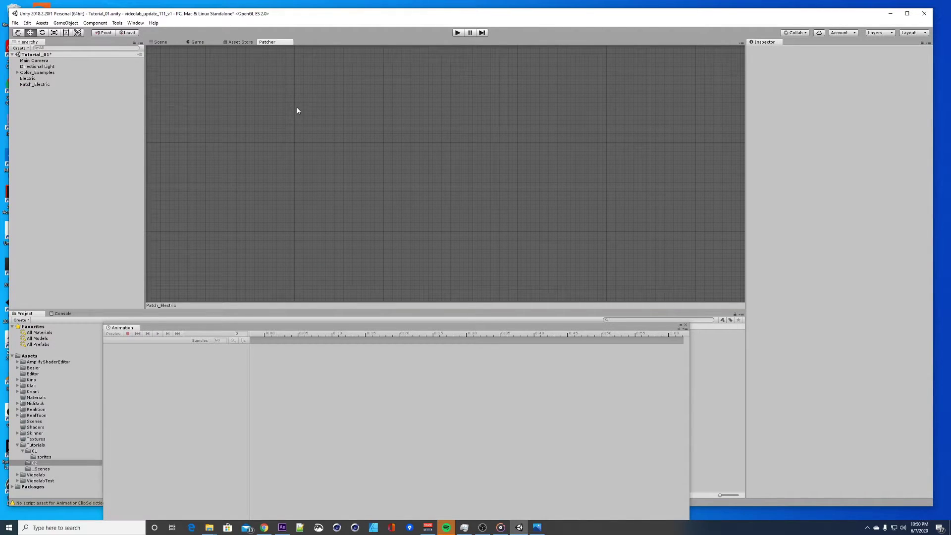
pyautogui.rightClick(297, 107)
pyautogui.moveTo(316, 123)
pyautogui.click(267, 43)
pyautogui.rightClick(275, 86)
pyautogui.moveTo(293, 102)
pyautogui.moveTo(341, 105)
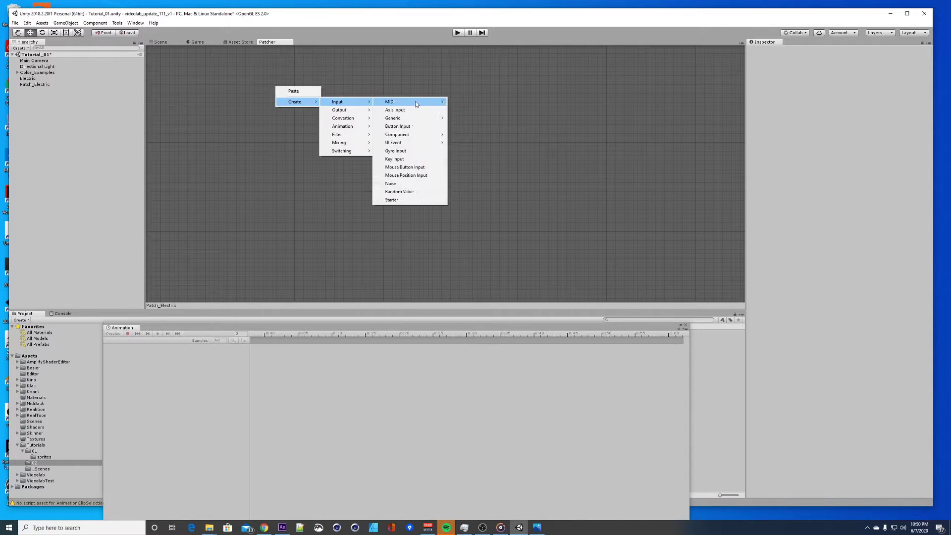
pyautogui.moveTo(414, 106)
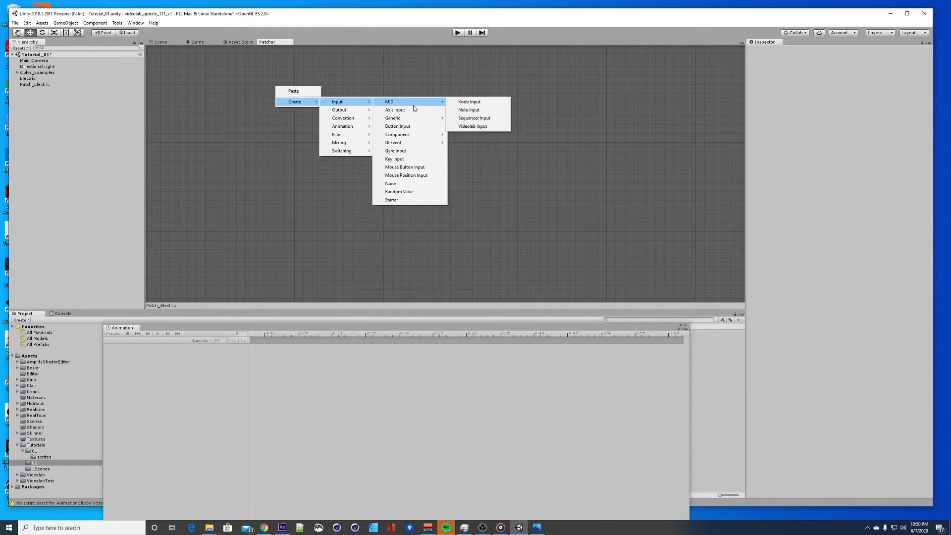
pyautogui.click(470, 110)
pyautogui.moveTo(306, 94); pyautogui.dragTo(312, 106)
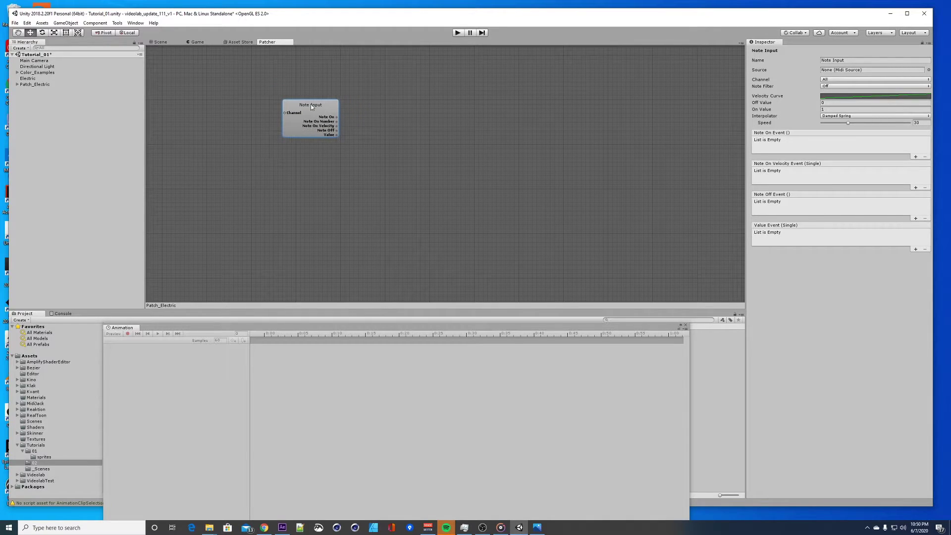
# - Set the Note Input to Ch 16 with a Note Number filter for note 60
pyautogui.click(835, 81)
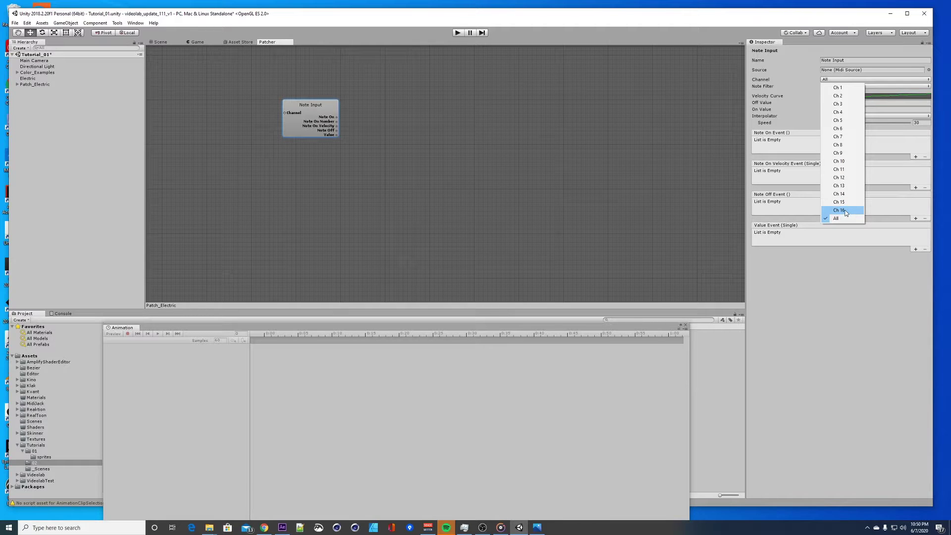
pyautogui.click(837, 218)
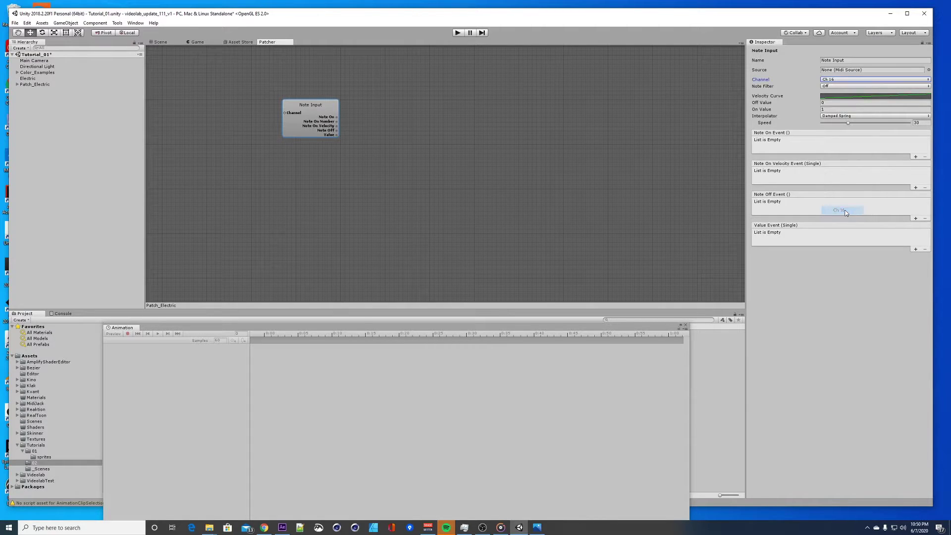
pyautogui.click(826, 87)
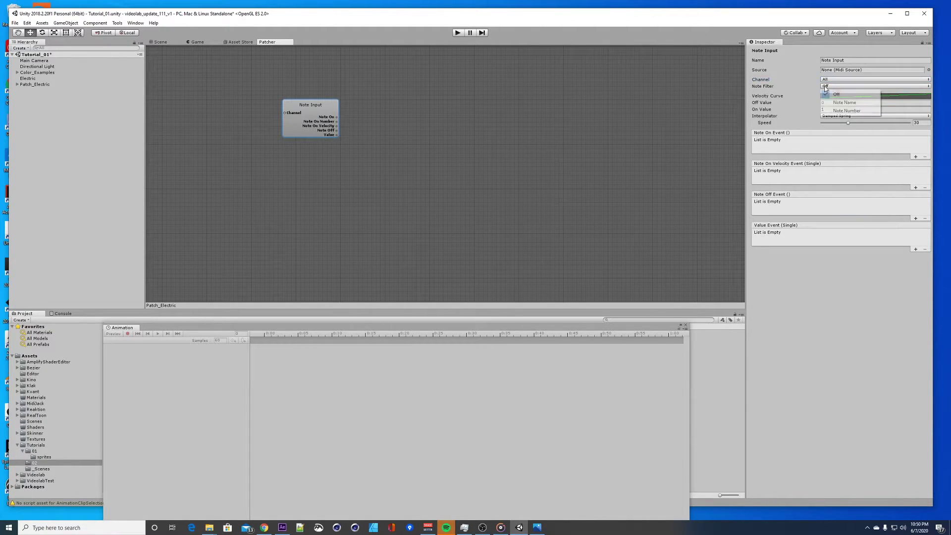
pyautogui.click(848, 111)
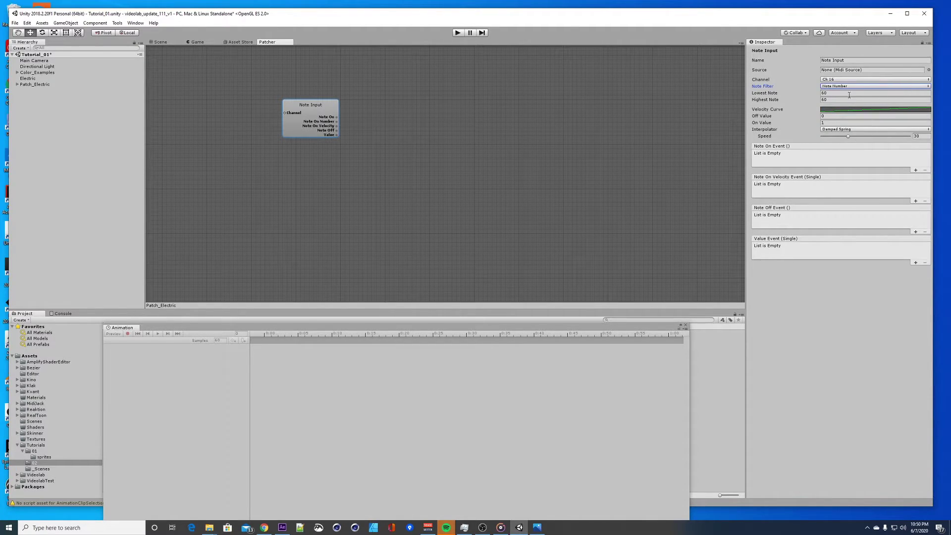
pyautogui.click(537, 528)
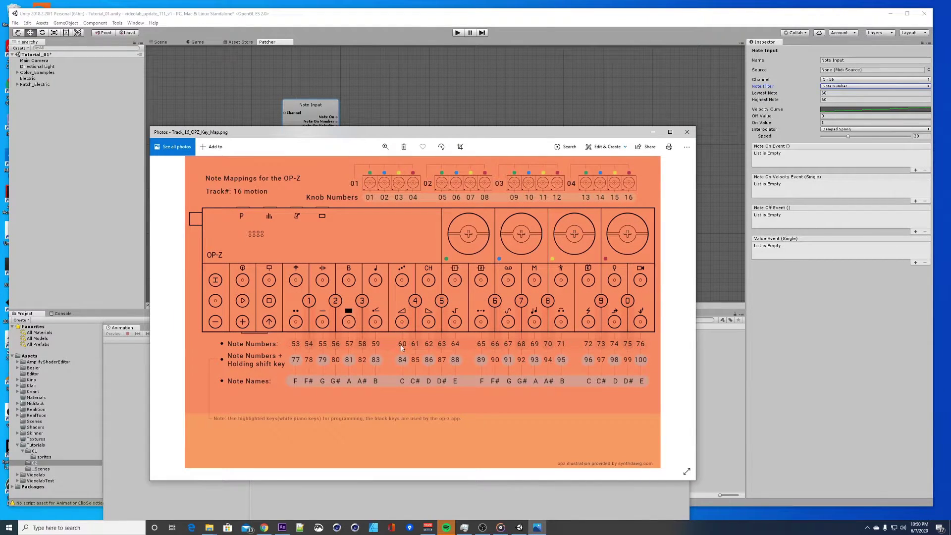
# - Confirm on the OP-Z key map that note 60 is the C key, then minimize Photos
pyautogui.click(653, 132)
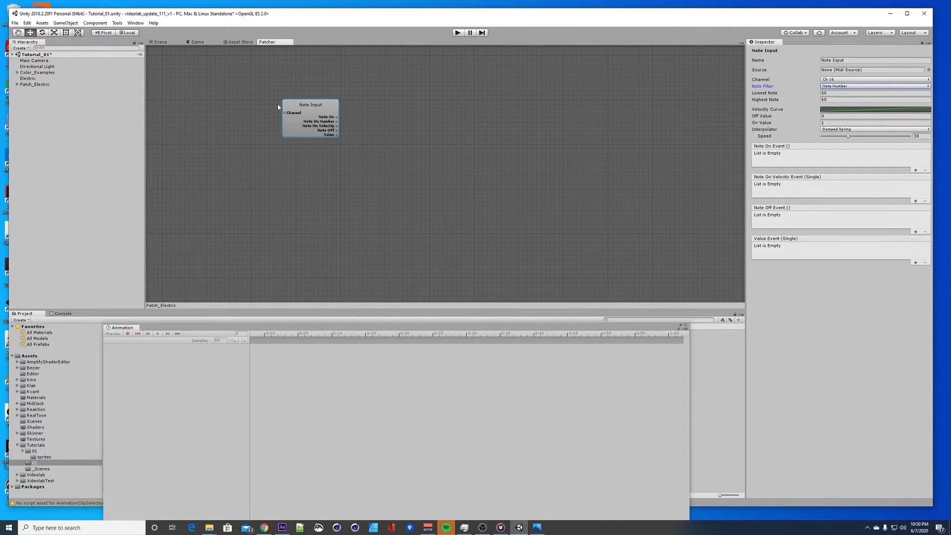
# - Add an Animator Out node and wire the Note Input's Note On output into it
pyautogui.moveTo(317, 107); pyautogui.dragTo(268, 107)
pyautogui.click(332, 124)
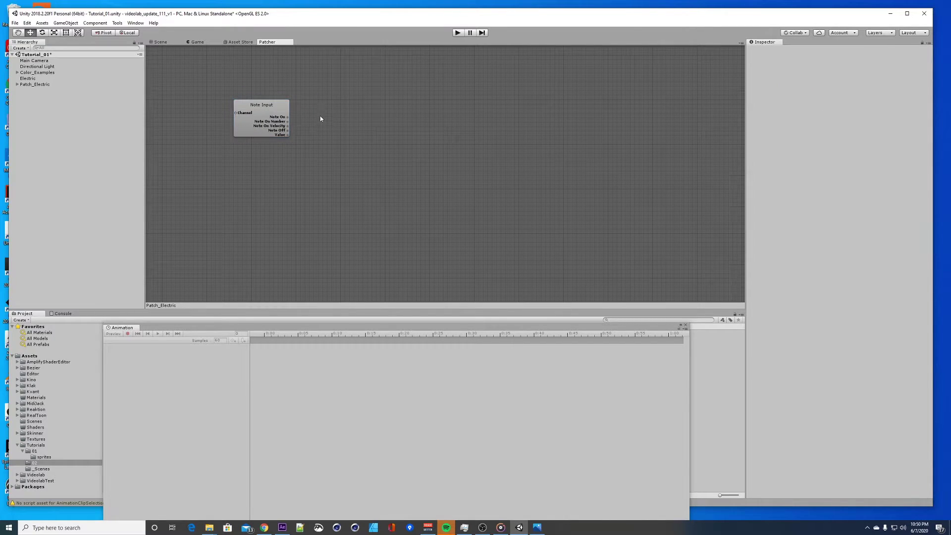
pyautogui.rightClick(331, 112)
pyautogui.moveTo(354, 125)
pyautogui.moveTo(397, 127)
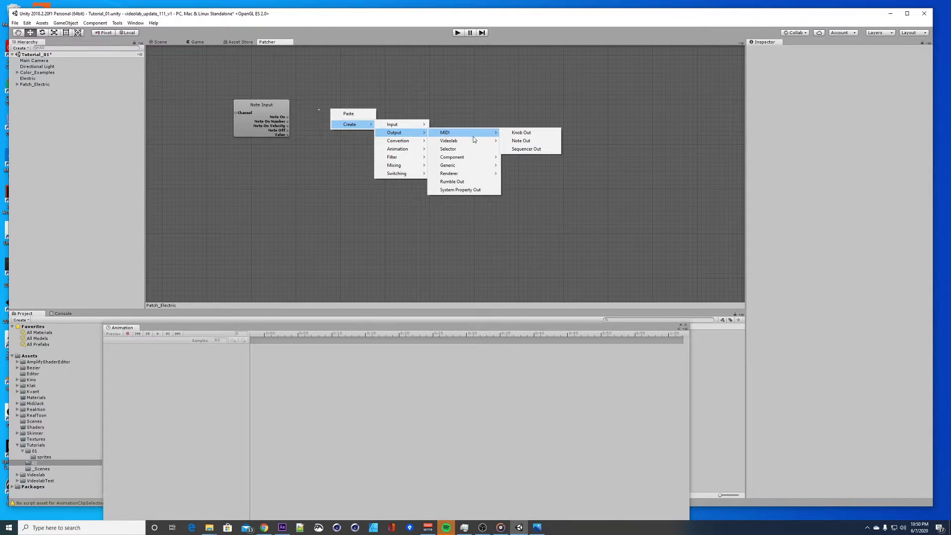
pyautogui.moveTo(488, 158)
pyautogui.click(526, 165)
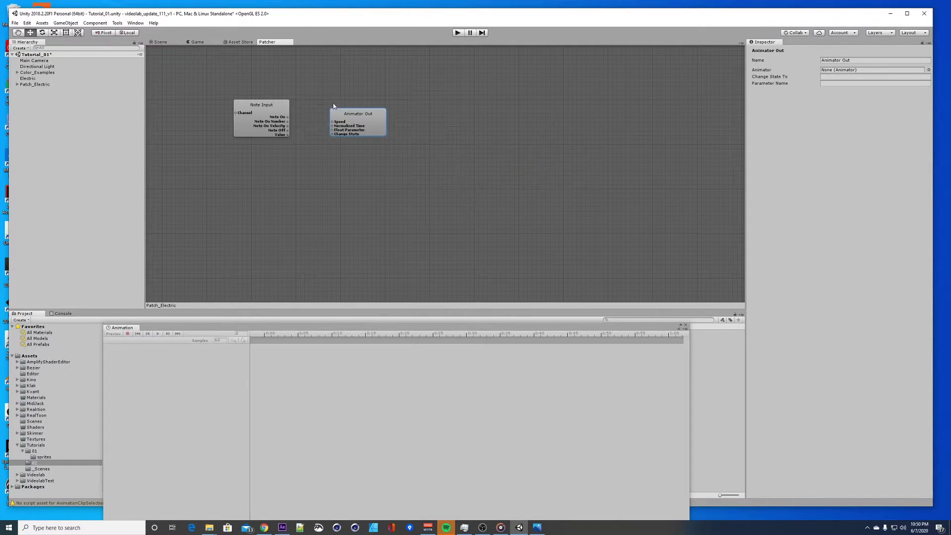
pyautogui.moveTo(287, 117); pyautogui.dragTo(359, 114)
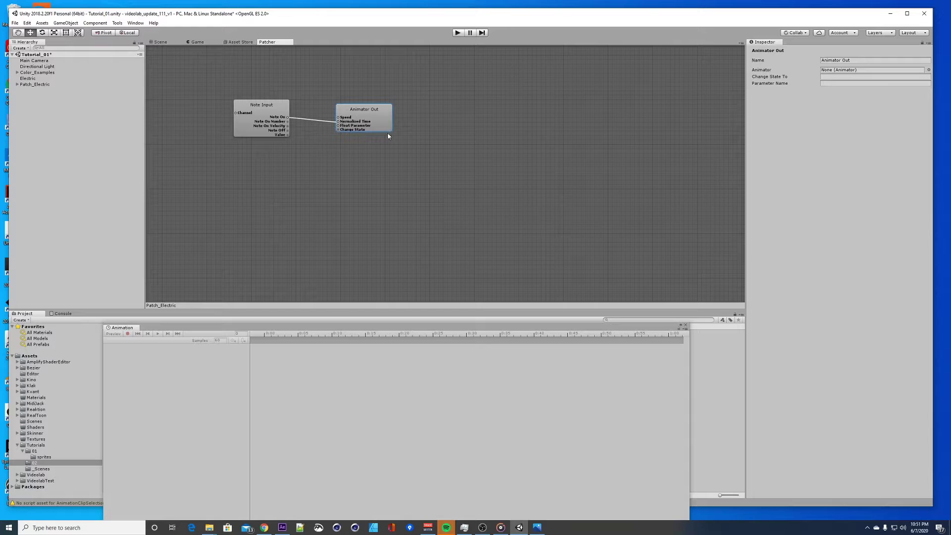
pyautogui.moveTo(374, 110)
pyautogui.mouseDown()
pyautogui.moveTo(399, 114)
pyautogui.moveTo(385, 106)
pyautogui.mouseUp()
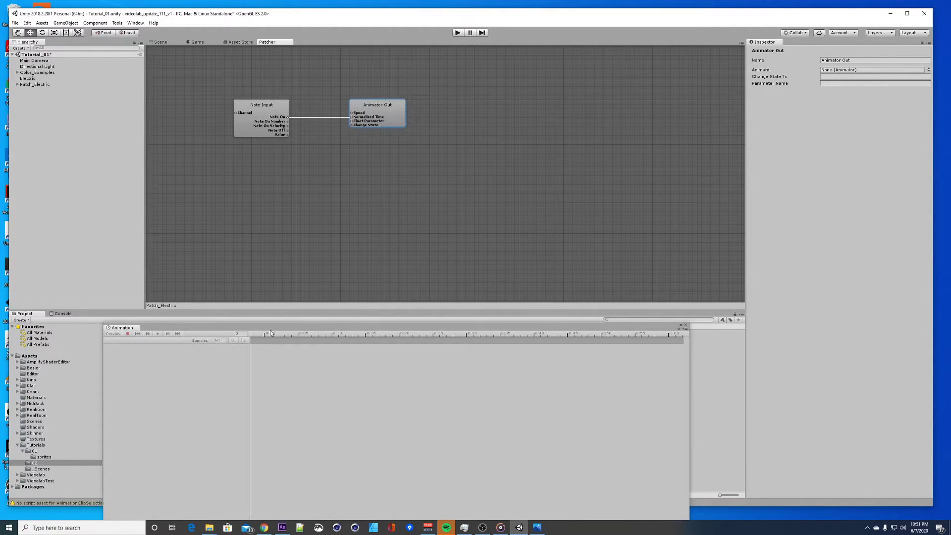
# - Assign the Electric object as the Animator Out node's Animator target
pyautogui.moveTo(275, 329); pyautogui.dragTo(495, 245)
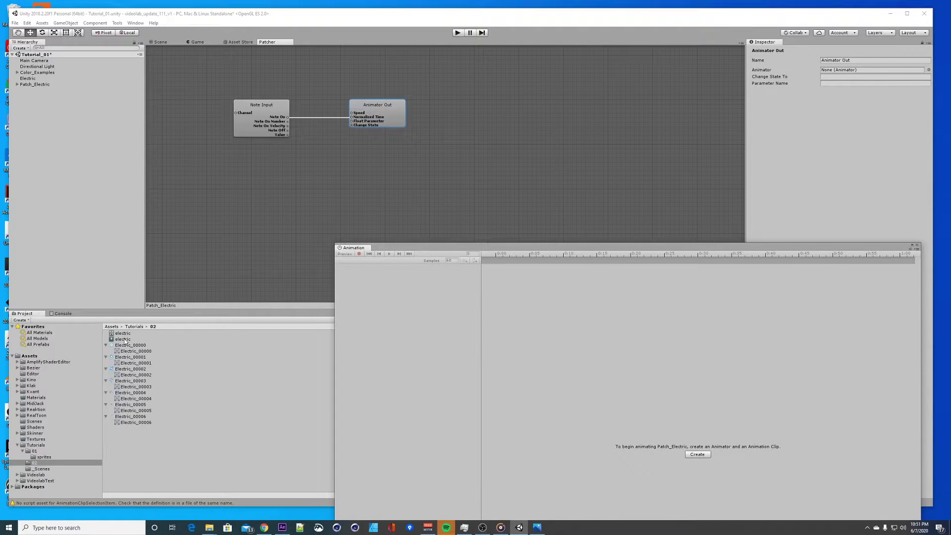
pyautogui.click(27, 78)
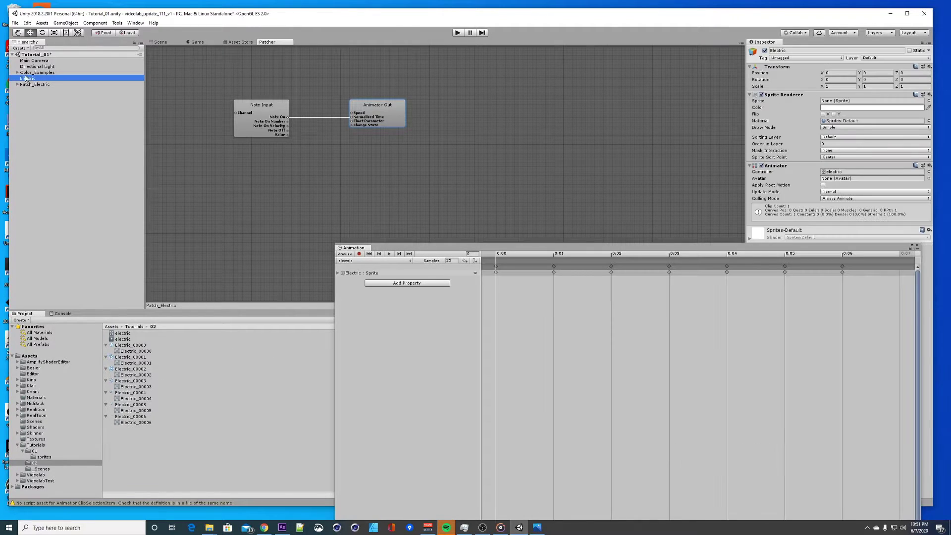
pyautogui.moveTo(531, 248); pyautogui.dragTo(354, 289)
pyautogui.click(394, 107)
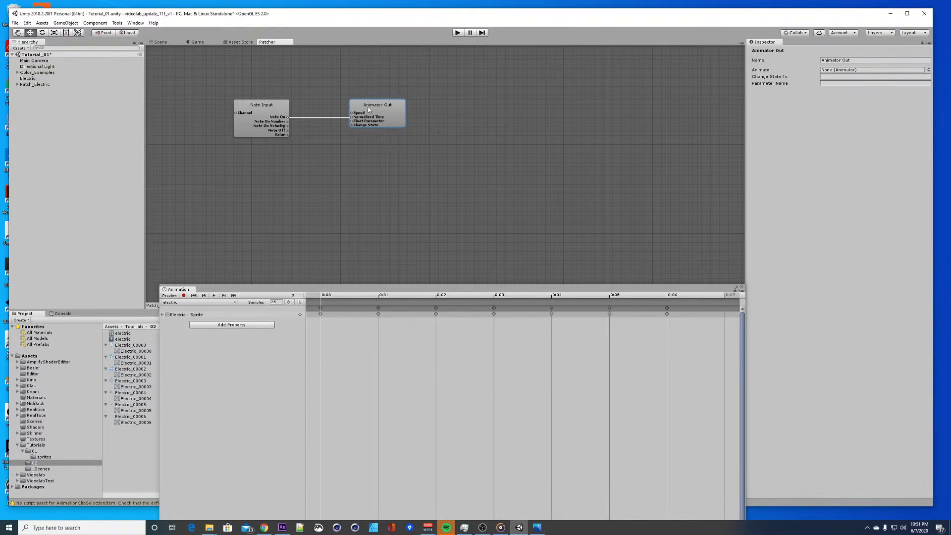
pyautogui.moveTo(385, 108); pyautogui.dragTo(375, 111)
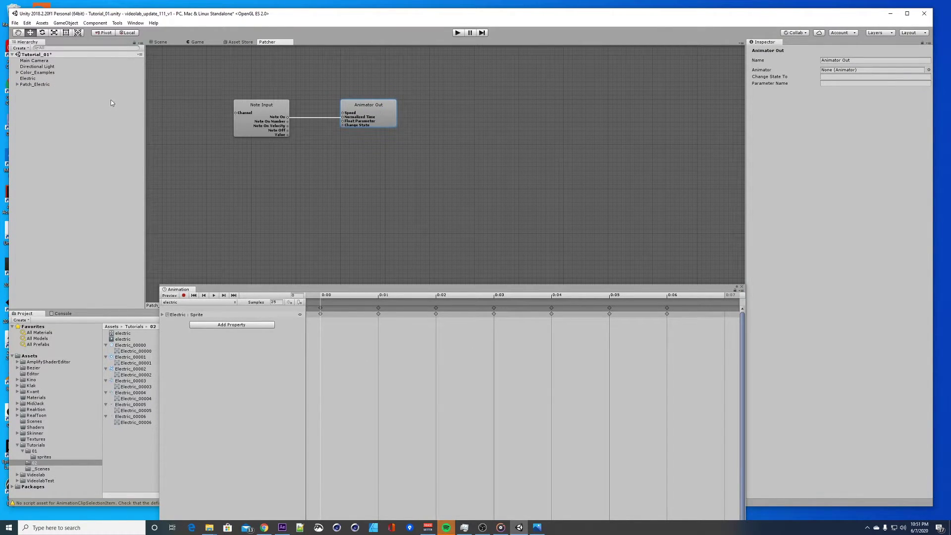
pyautogui.moveTo(33, 80); pyautogui.dragTo(842, 73)
# - Inspect the electric animator controller and the Electric object's components
pyautogui.moveTo(410, 291); pyautogui.dragTo(493, 352)
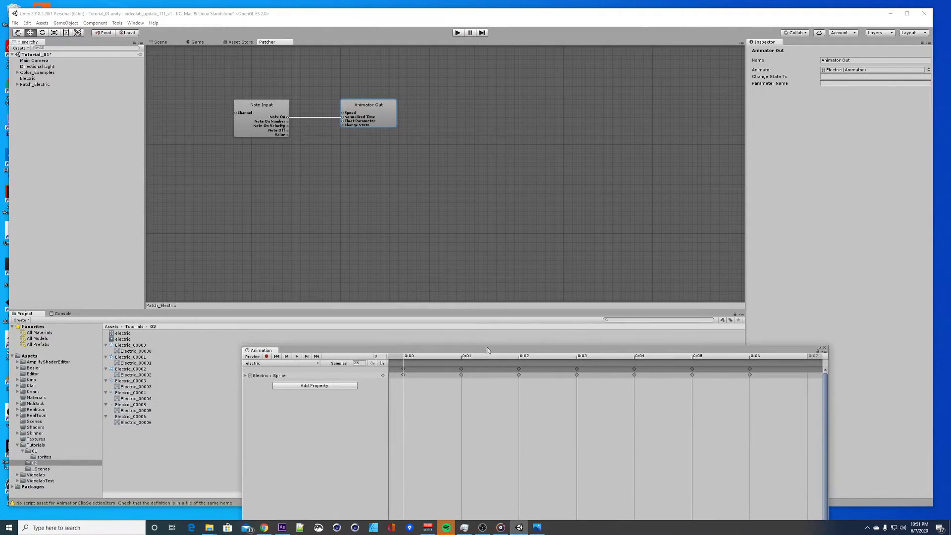
pyautogui.click(125, 336)
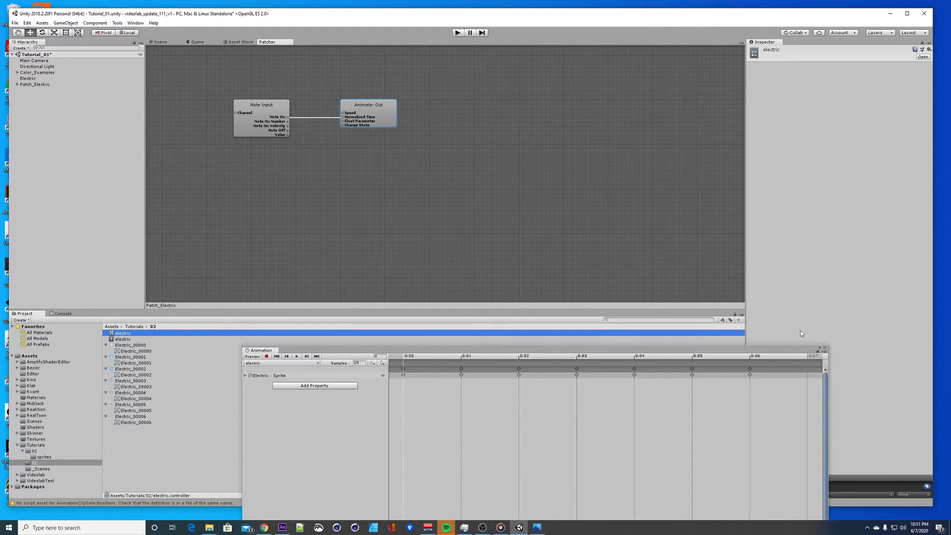
pyautogui.click(28, 79)
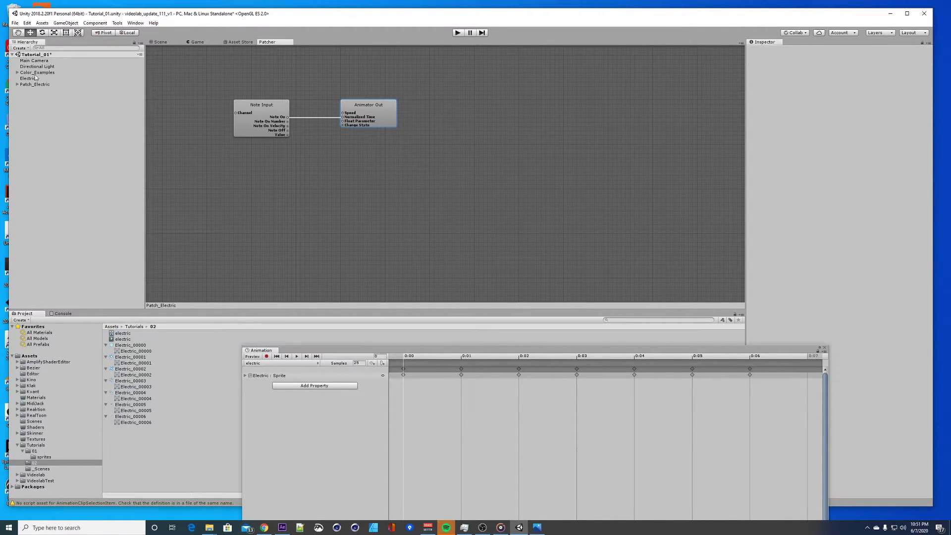
pyautogui.moveTo(322, 352); pyautogui.dragTo(233, 207)
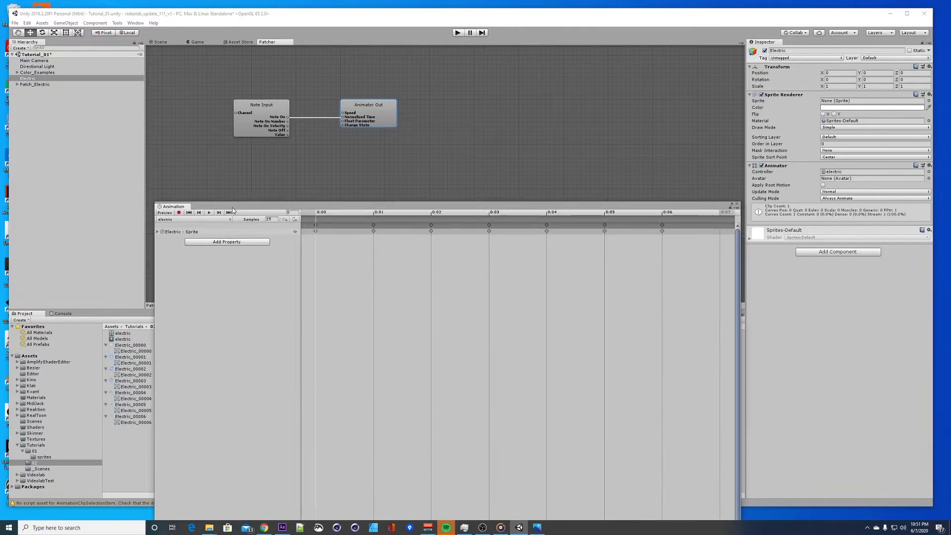
# - Save the scene and switch back to the Scene view
pyautogui.click(15, 23)
pyautogui.click(33, 51)
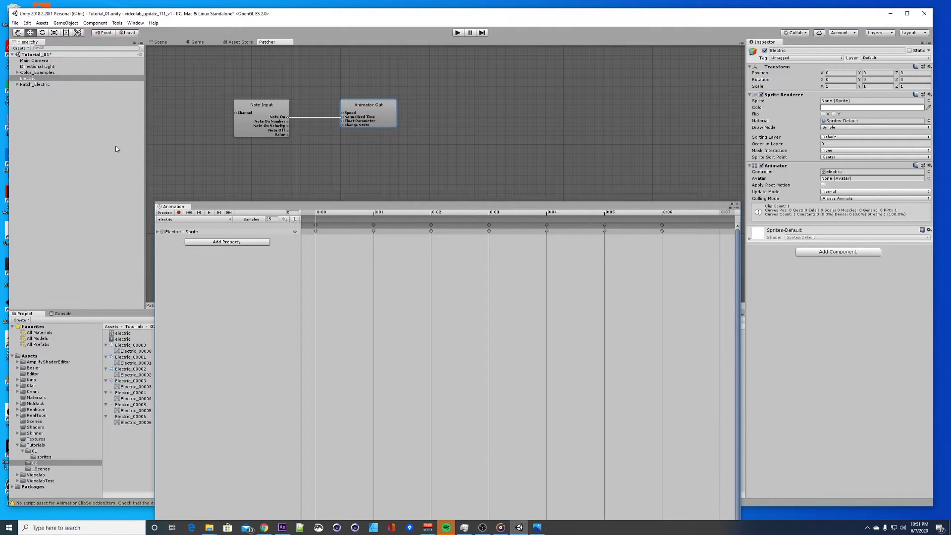
pyautogui.moveTo(380, 204); pyautogui.dragTo(423, 300)
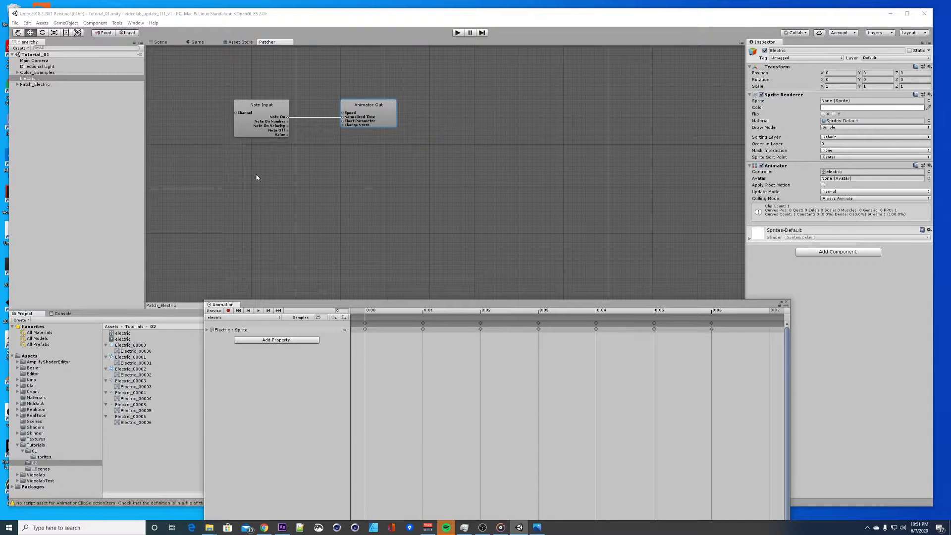
pyautogui.click(160, 43)
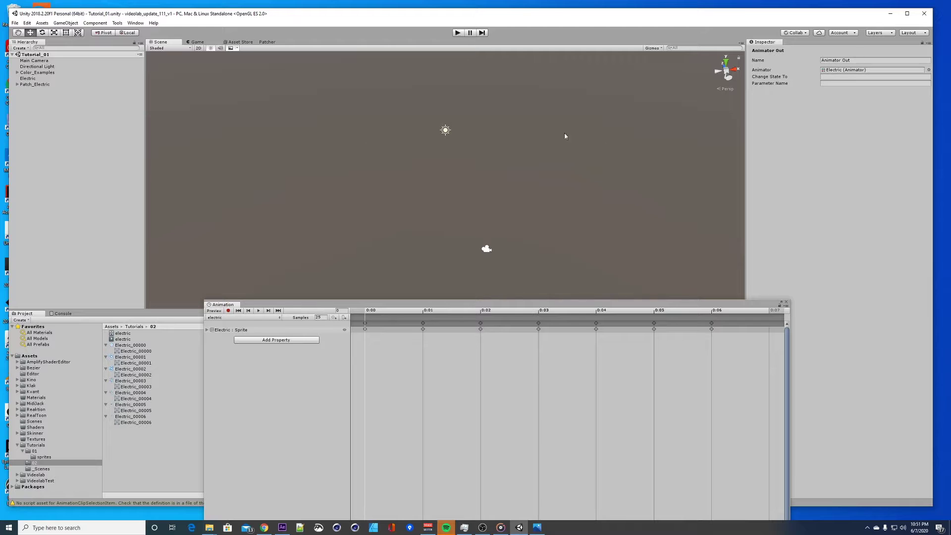
pyautogui.click(456, 33)
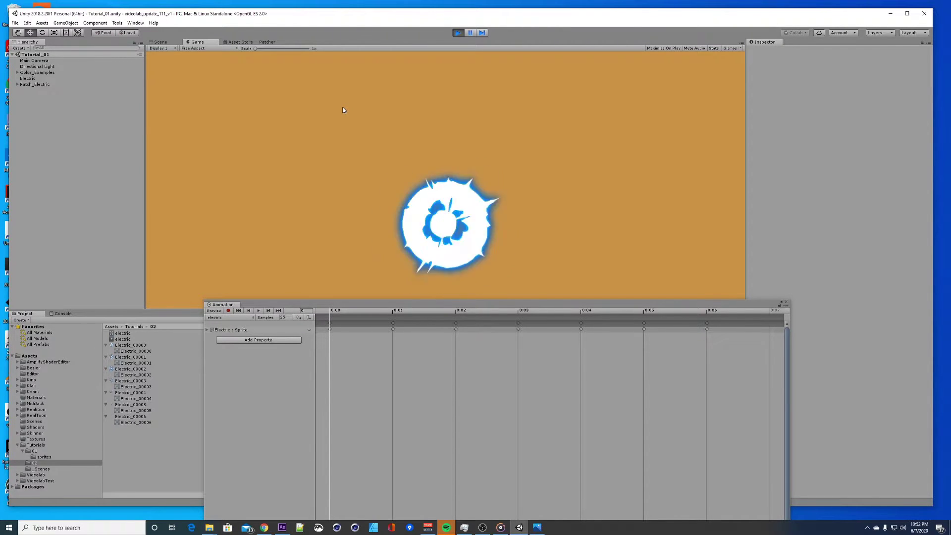
pyautogui.click(457, 32)
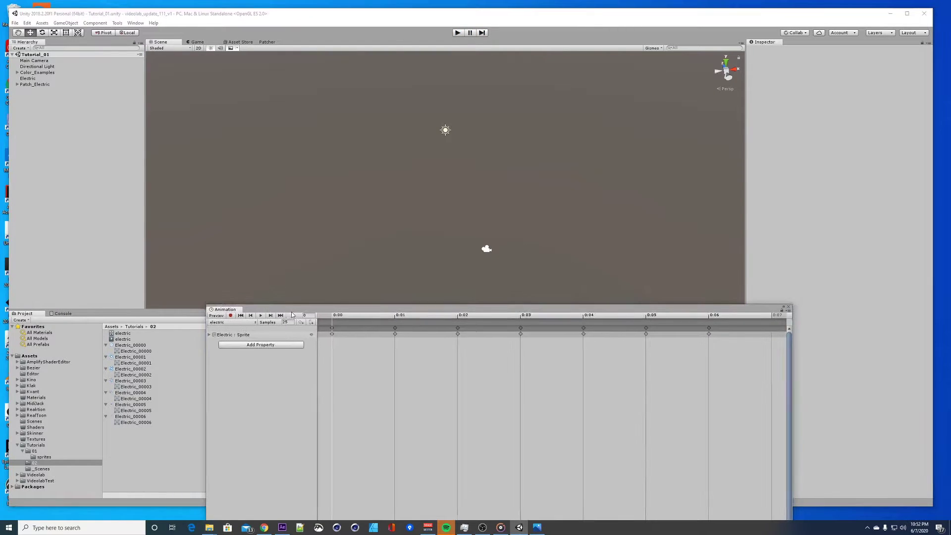
# - Add a Sprite Renderer Enabled property track to the electric clip
pyautogui.moveTo(276, 327); pyautogui.dragTo(209, 151)
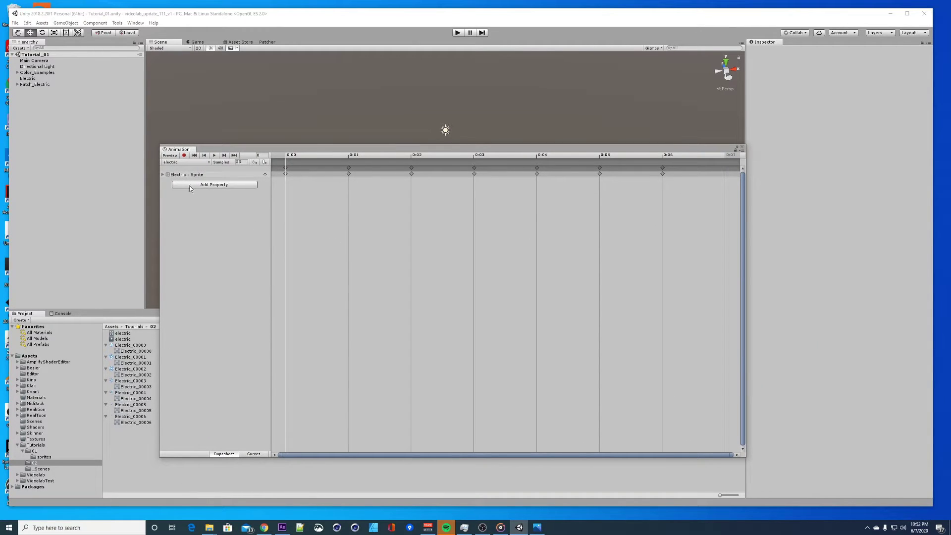
pyautogui.click(216, 187)
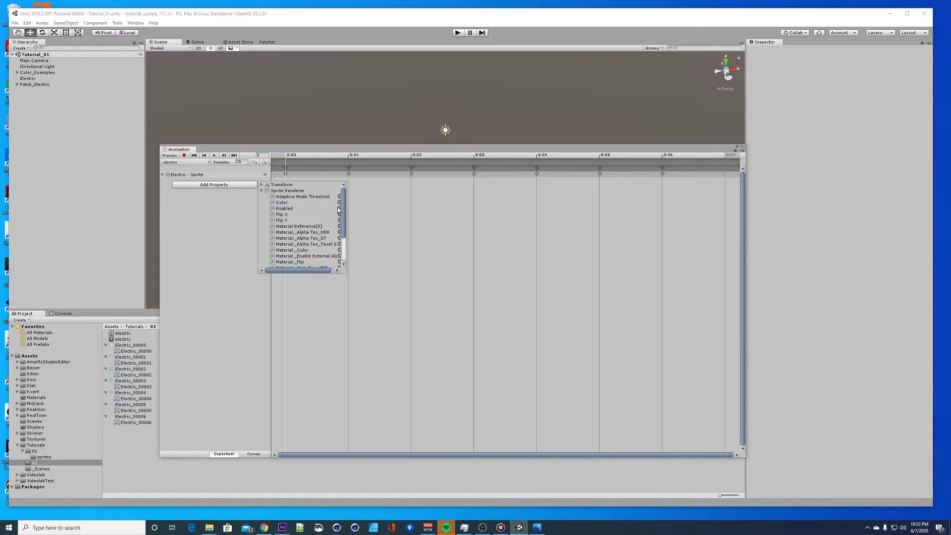
pyautogui.click(339, 209)
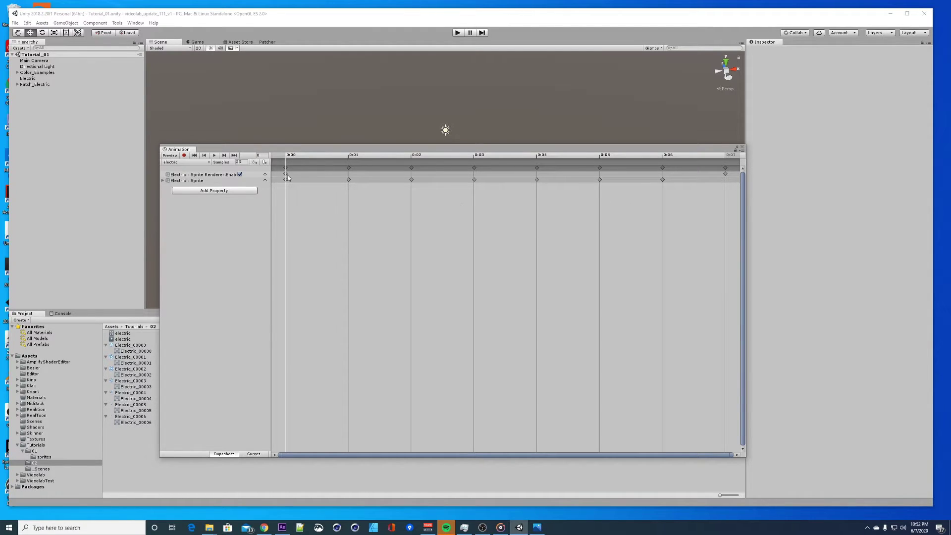
# - Delete the Enabled key at frame 7 and key the renderer off at frame 8
pyautogui.scroll(-10, 476, 294)
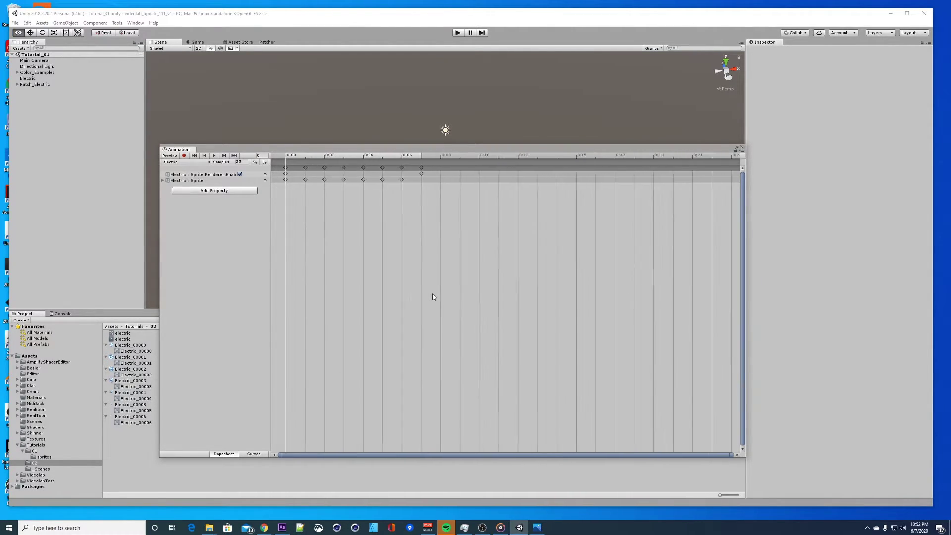
pyautogui.click(418, 152)
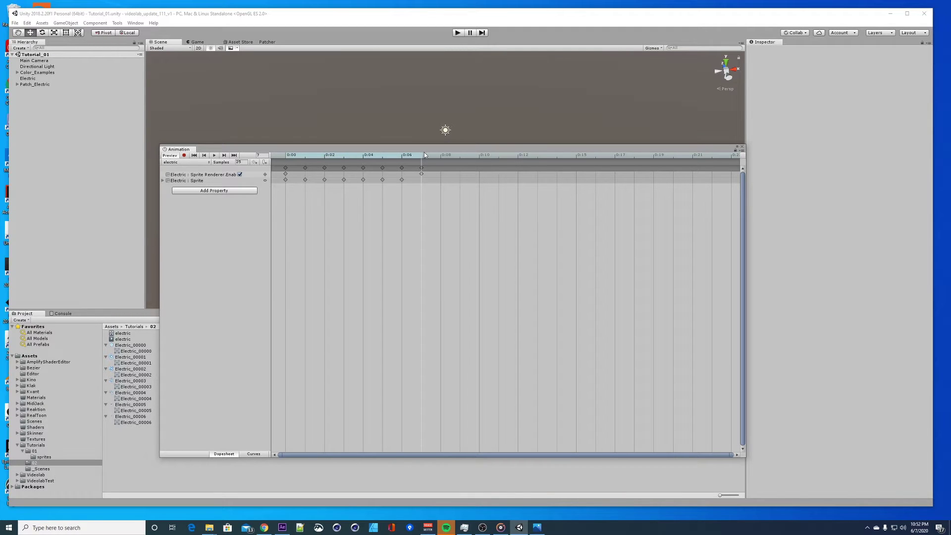
pyautogui.moveTo(424, 155)
pyautogui.mouseDown()
pyautogui.moveTo(441, 155)
pyautogui.moveTo(417, 156)
pyautogui.mouseUp()
pyautogui.click(266, 176)
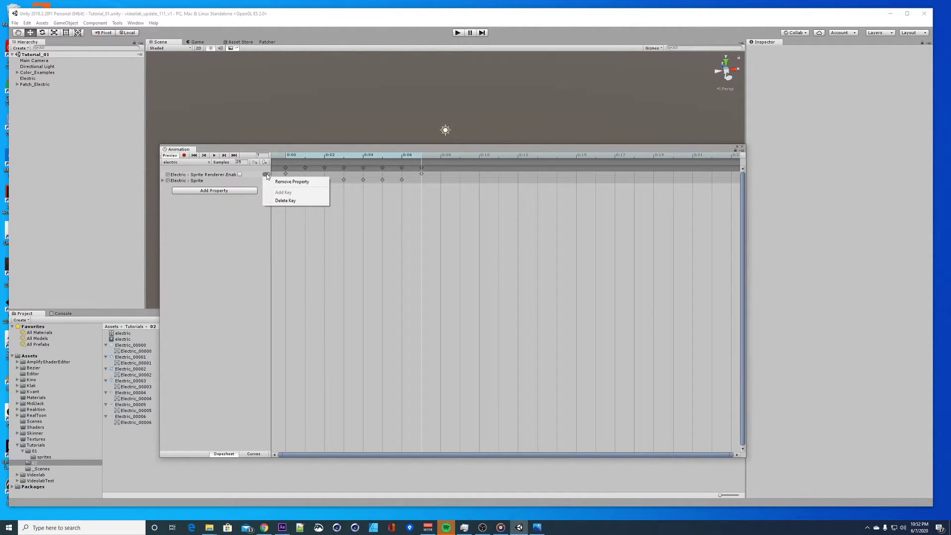
pyautogui.click(286, 201)
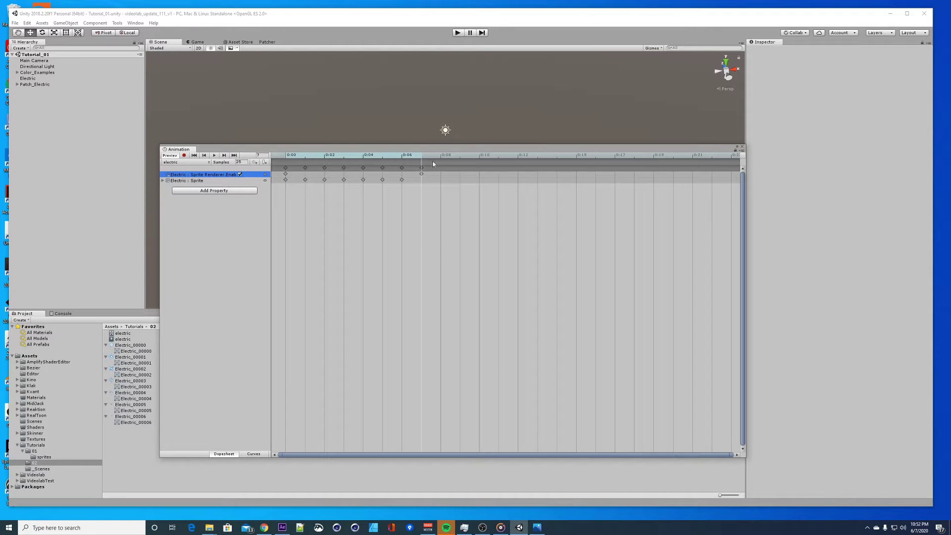
pyautogui.click(441, 155)
pyautogui.click(266, 174)
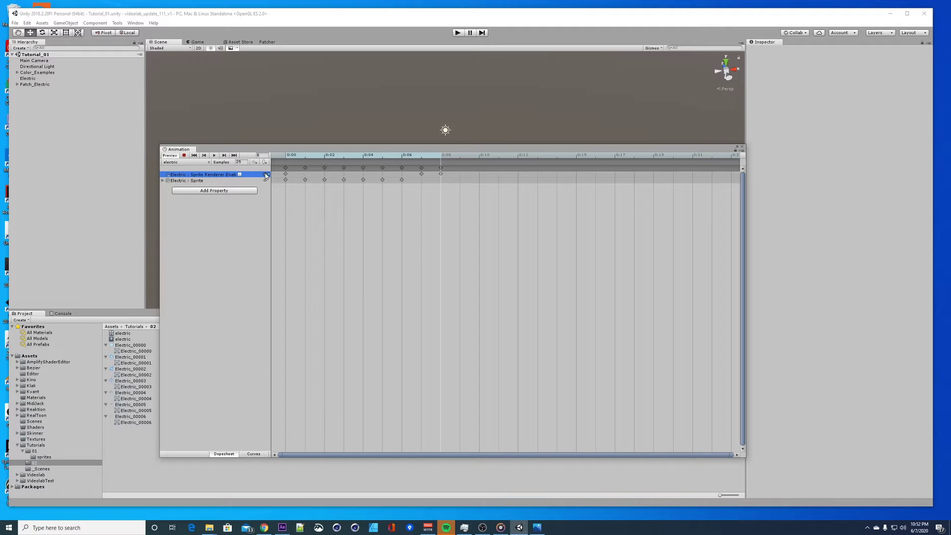
# - Key the Sprite Renderer enabled at frame 6 and disabled at frame 7 of the electric clip
pyautogui.moveTo(432, 156); pyautogui.dragTo(443, 158)
pyautogui.moveTo(439, 156); pyautogui.dragTo(435, 185)
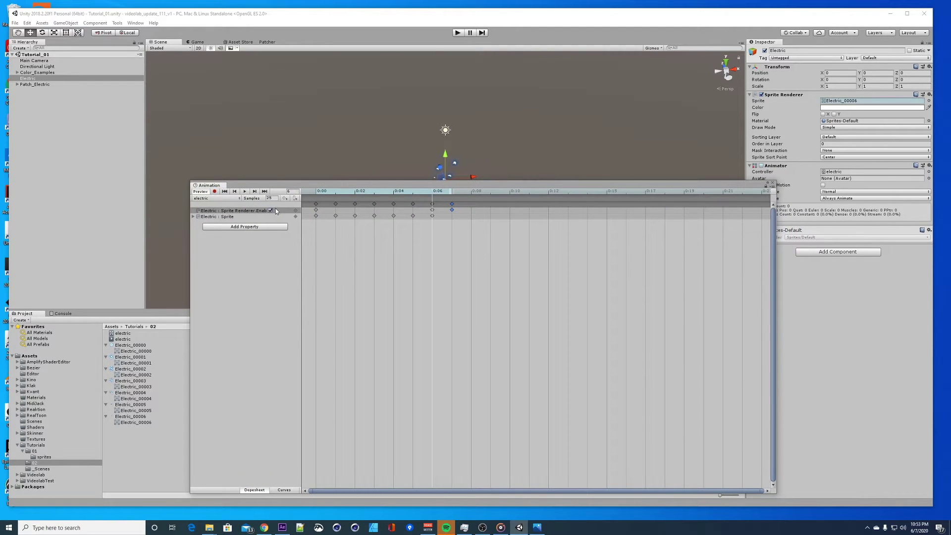
pyautogui.moveTo(438, 193); pyautogui.dragTo(485, 224)
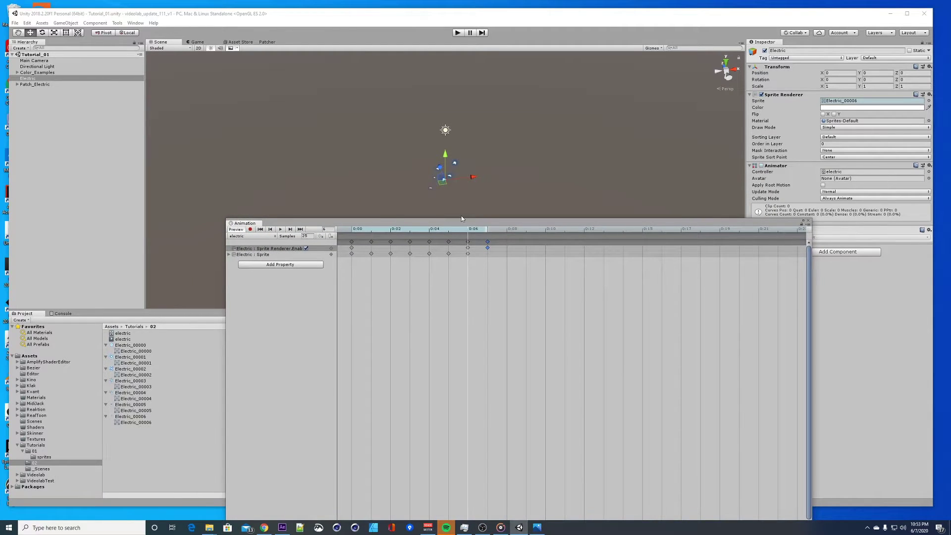
# - Select Electric and preview the electric animation playing
pyautogui.click(32, 78)
pyautogui.moveTo(410, 223); pyautogui.dragTo(399, 216)
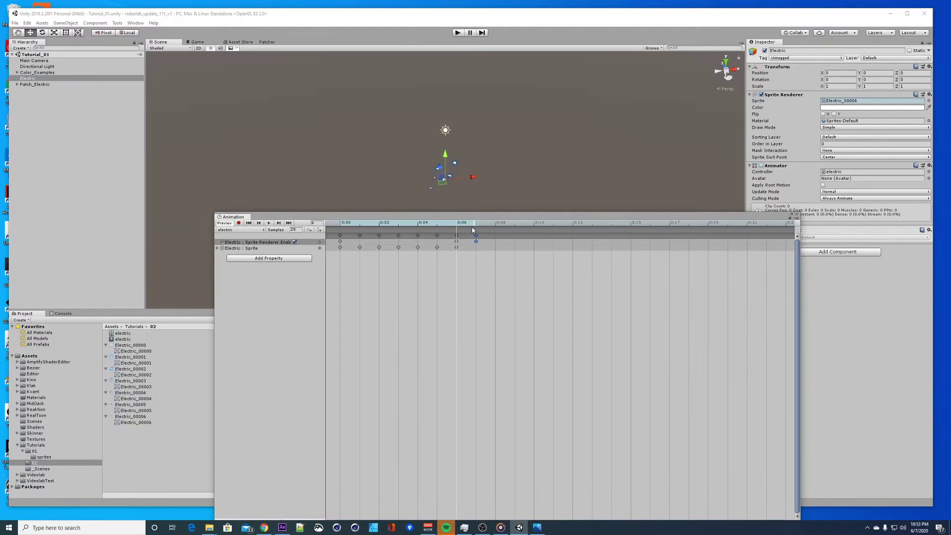
pyautogui.press('space')
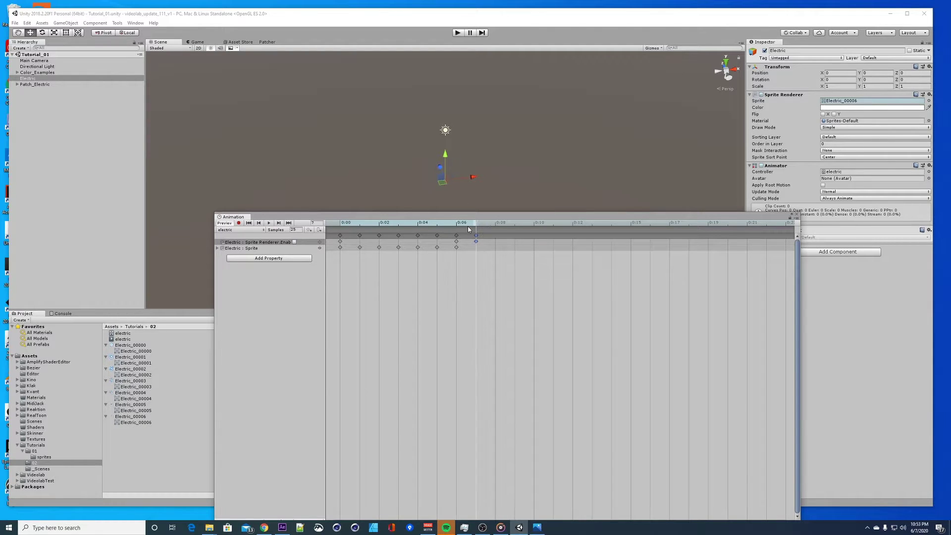
# - Run the scene with the Animation window docked at the bottom and watch the Electric bursts
pyautogui.moveTo(475, 218); pyautogui.dragTo(455, 231)
pyautogui.click(458, 32)
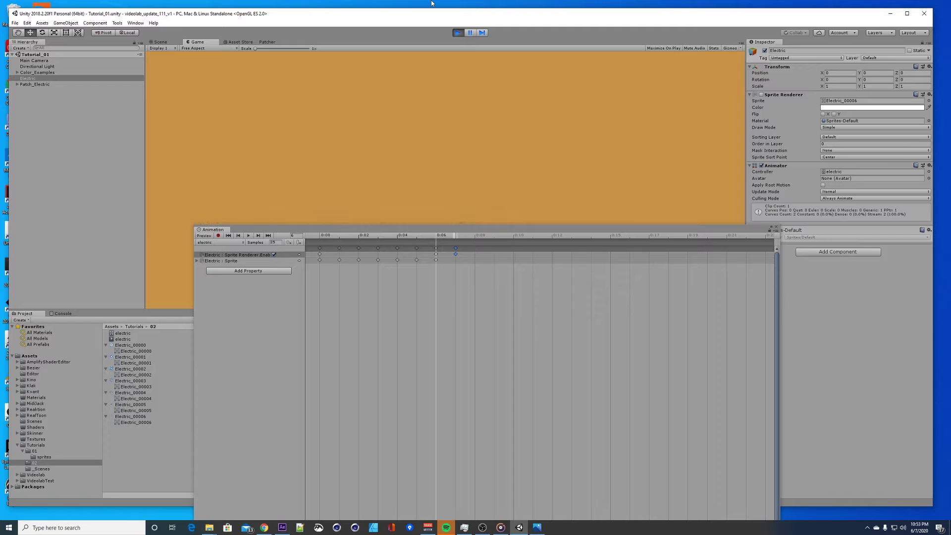
pyautogui.moveTo(523, 231); pyautogui.dragTo(483, 325)
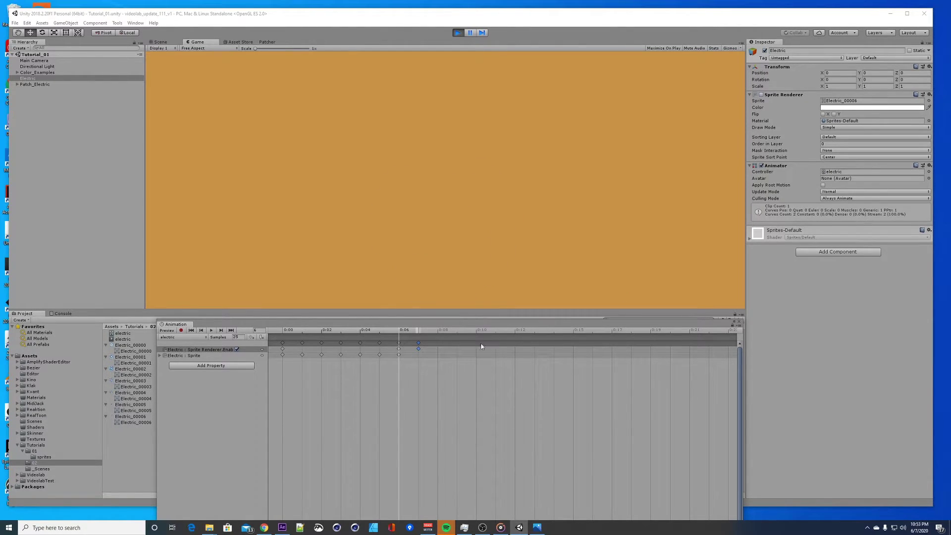
pyautogui.moveTo(408, 326); pyautogui.dragTo(394, 297)
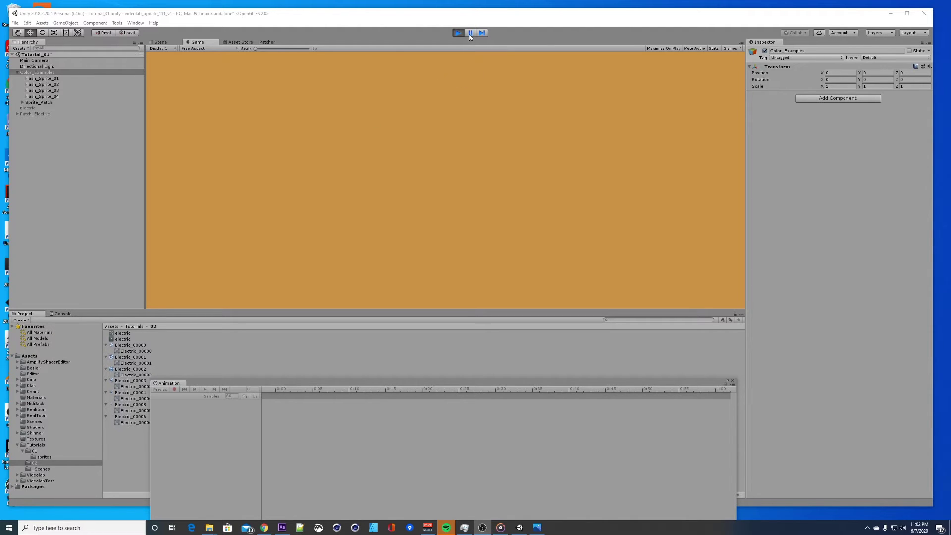
# - Stop the scene and show Flash_Sprite_01's Sprite_Patch graph in the Patcher
pyautogui.click(458, 33)
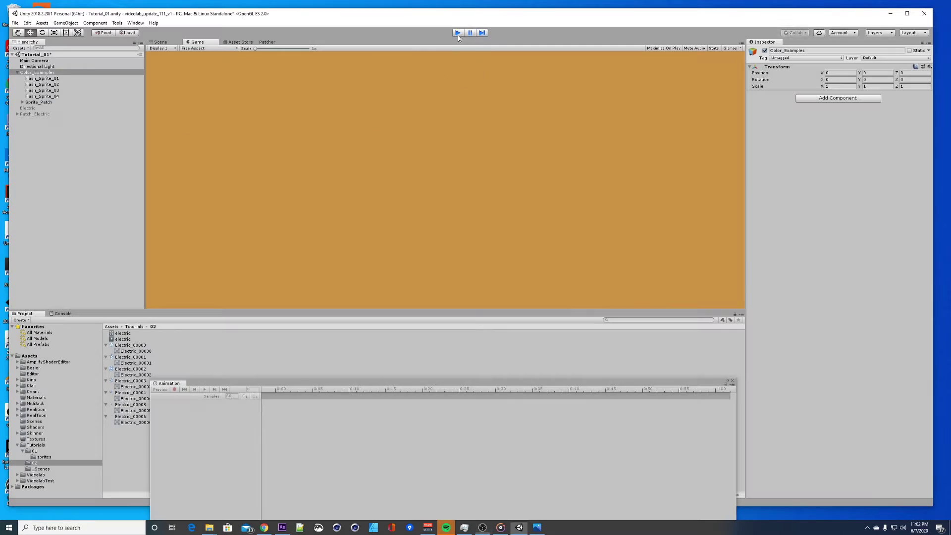
pyautogui.click(43, 79)
pyautogui.click(267, 41)
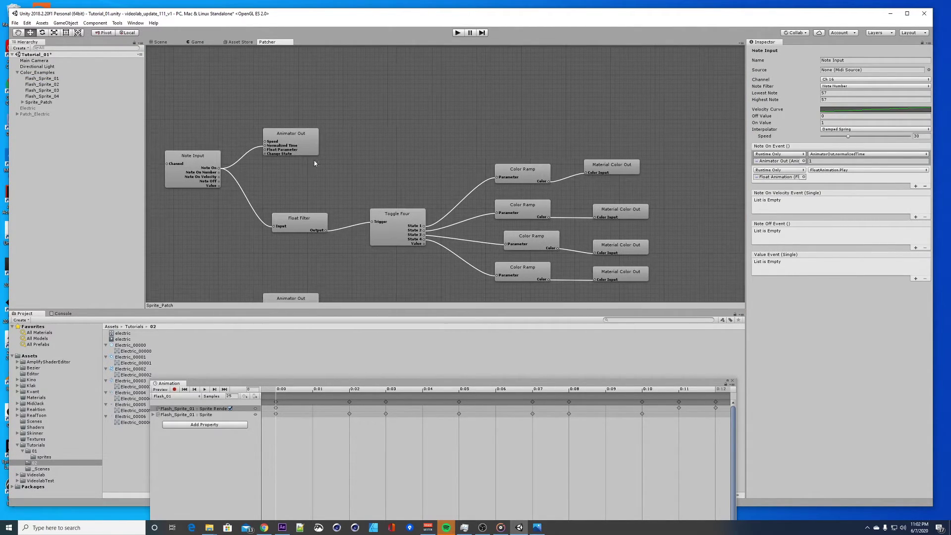
pyautogui.click(44, 79)
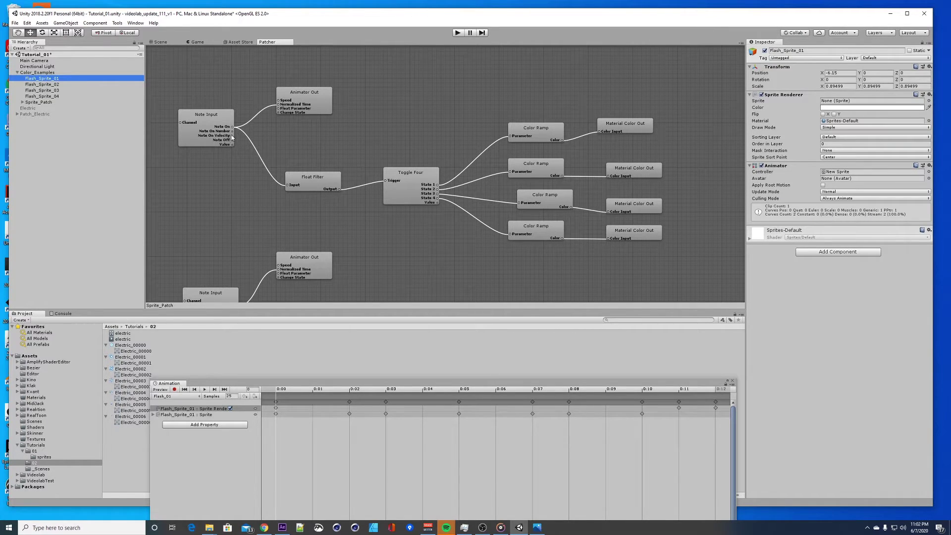
# - Tidy the positions of the Animator Out, Float Filter, Toggle Four and Note Input nodes
pyautogui.click(304, 105)
pyautogui.moveTo(319, 177); pyautogui.dragTo(310, 173)
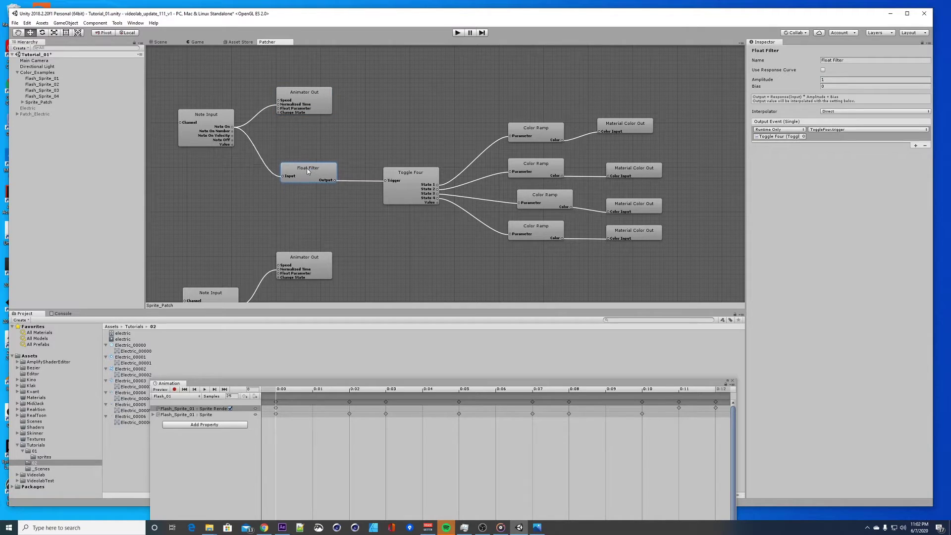
pyautogui.click(428, 193)
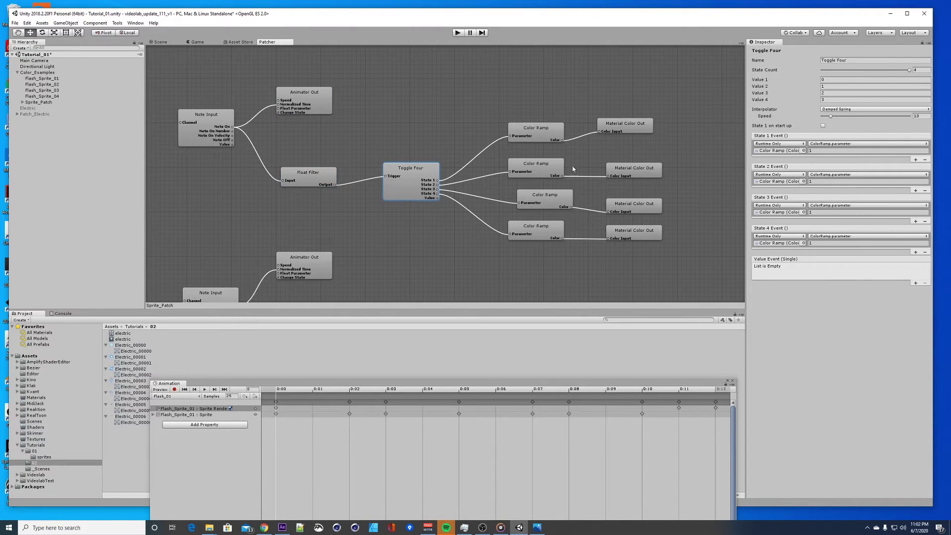
pyautogui.moveTo(300, 180); pyautogui.dragTo(295, 180)
pyautogui.moveTo(201, 120); pyautogui.dragTo(197, 126)
pyautogui.moveTo(308, 99)
pyautogui.mouseDown()
pyautogui.moveTo(310, 90)
pyautogui.moveTo(316, 101)
pyautogui.mouseUp()
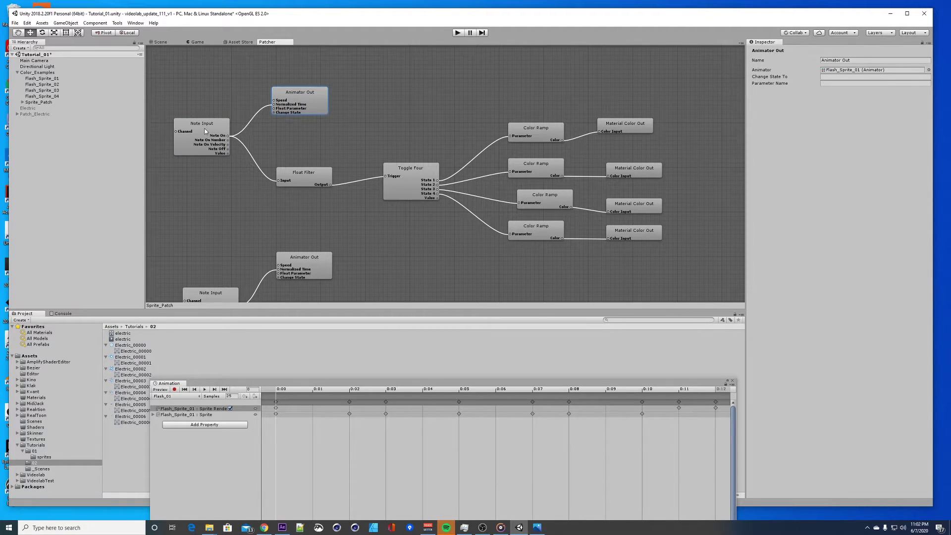
# - Review the Note Input, Animator Out, Float Filter and Toggle Four node settings
pyautogui.click(204, 129)
pyautogui.click(315, 97)
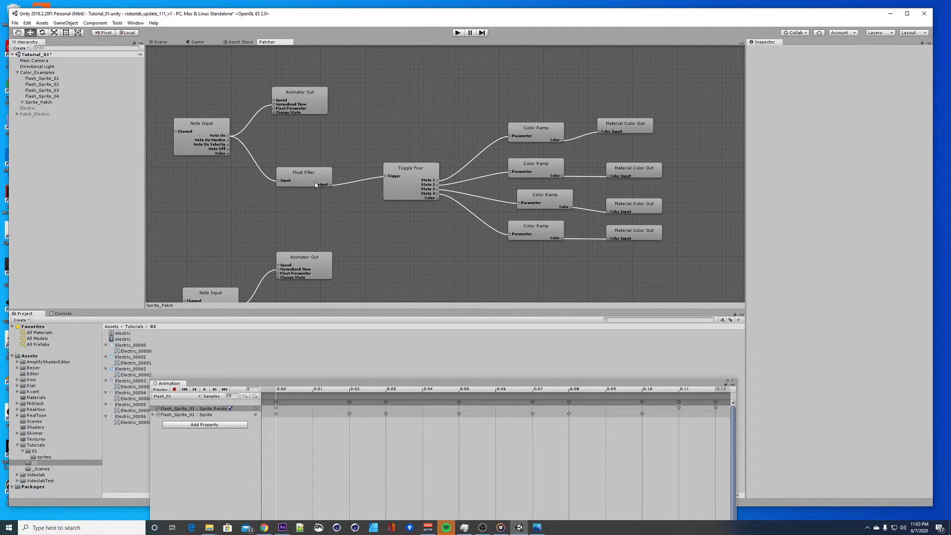
pyautogui.click(309, 185)
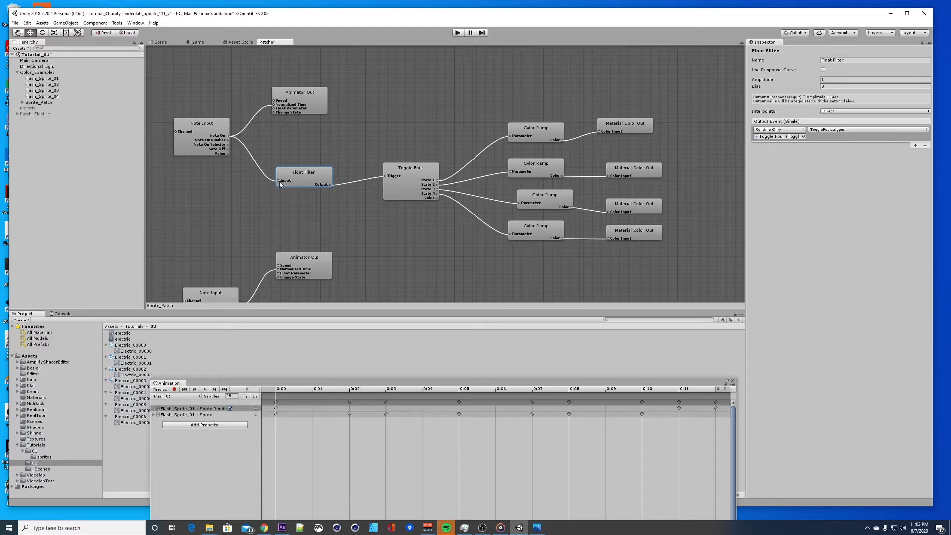
pyautogui.moveTo(293, 178); pyautogui.dragTo(289, 179)
pyautogui.moveTo(405, 172); pyautogui.dragTo(403, 170)
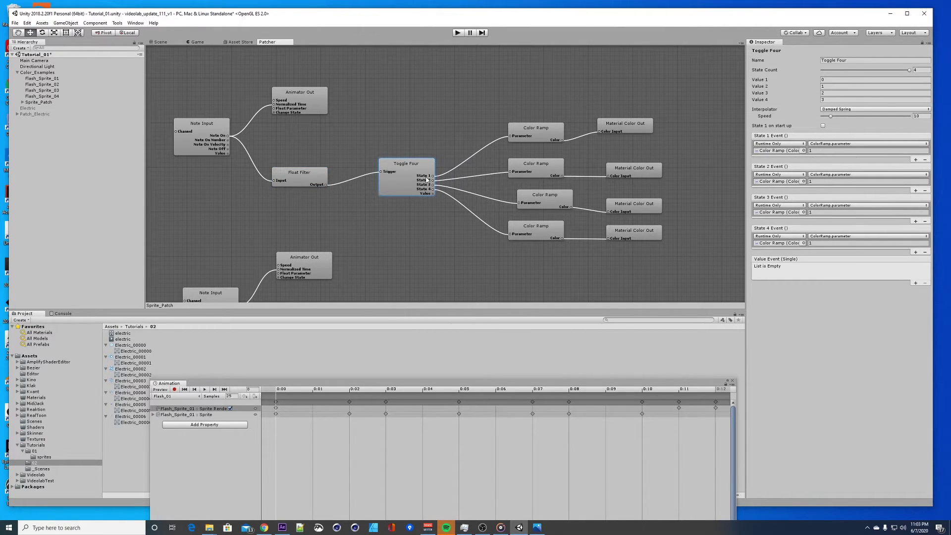
# - Compare the gradients of the four Color Ramp nodes
pyautogui.click(535, 131)
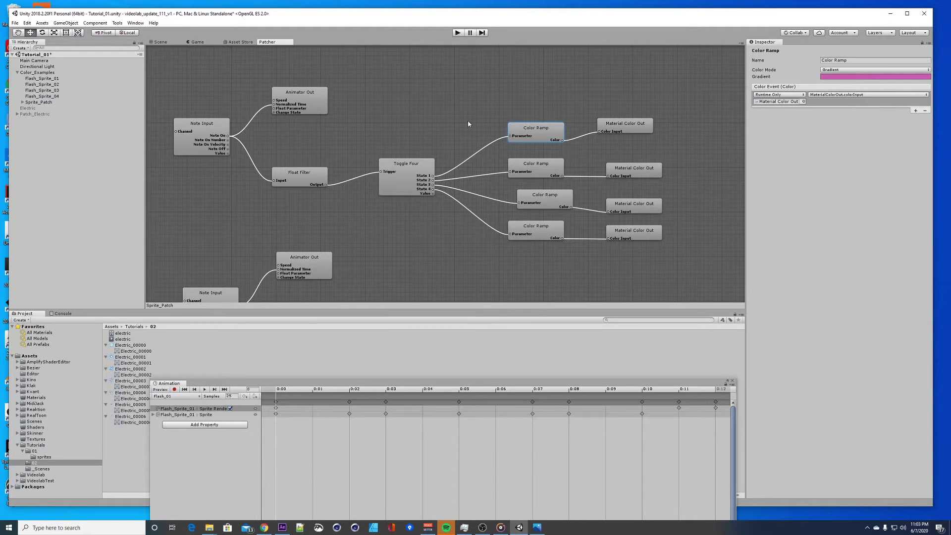
pyautogui.click(530, 172)
pyautogui.click(539, 201)
pyautogui.click(525, 230)
pyautogui.click(533, 132)
pyautogui.click(538, 167)
pyautogui.click(533, 131)
# - Examine the top ramp's pink gradient and Color Mode options, then check the top Material Color Out
pyautogui.click(830, 78)
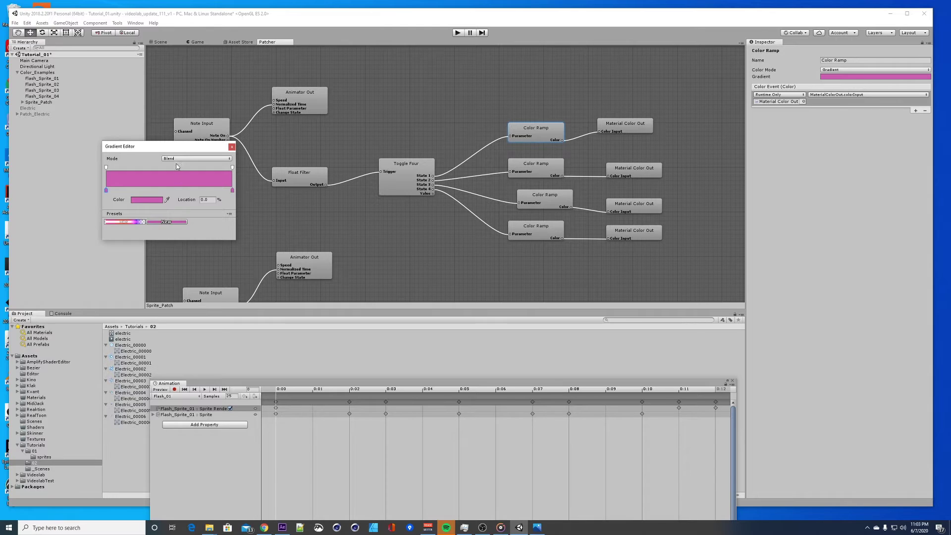
pyautogui.moveTo(163, 147); pyautogui.dragTo(161, 144)
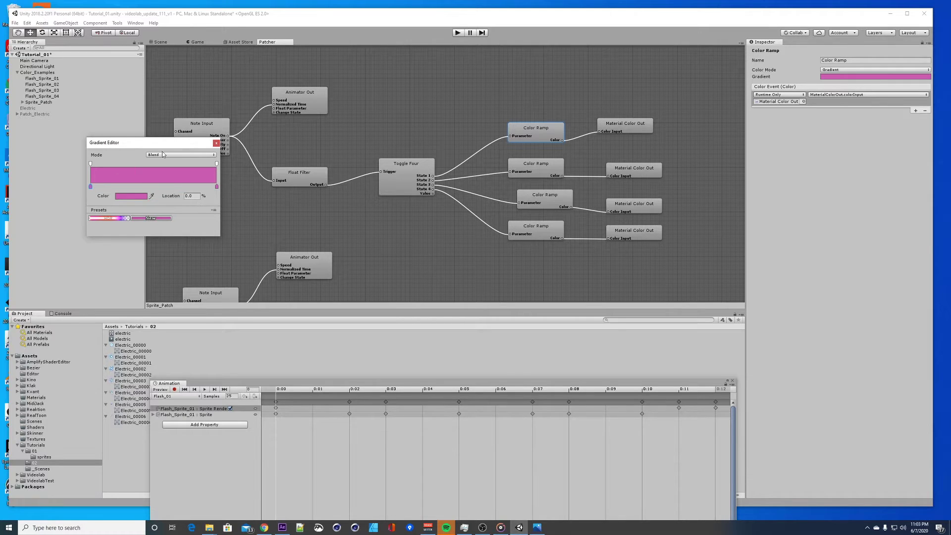
pyautogui.moveTo(151, 144); pyautogui.dragTo(149, 149)
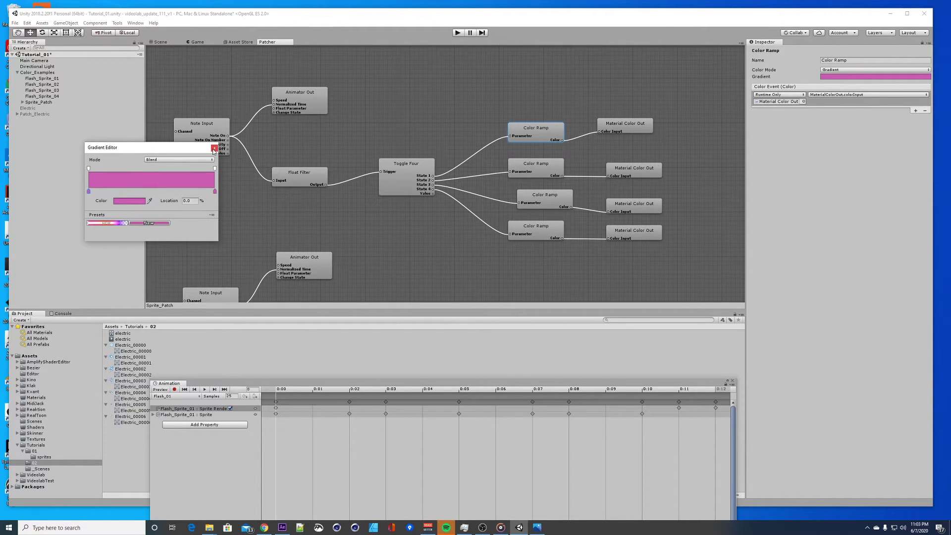
pyautogui.click(214, 148)
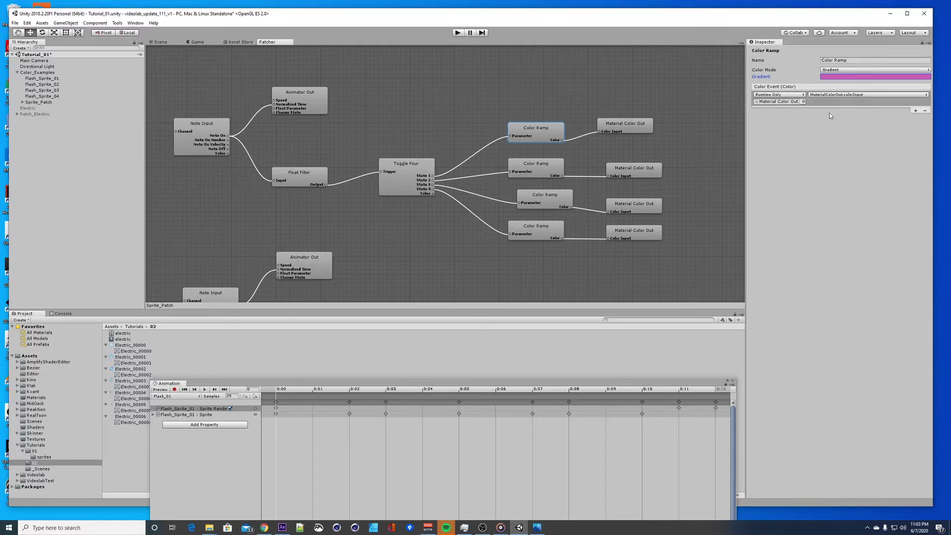
pyautogui.click(830, 70)
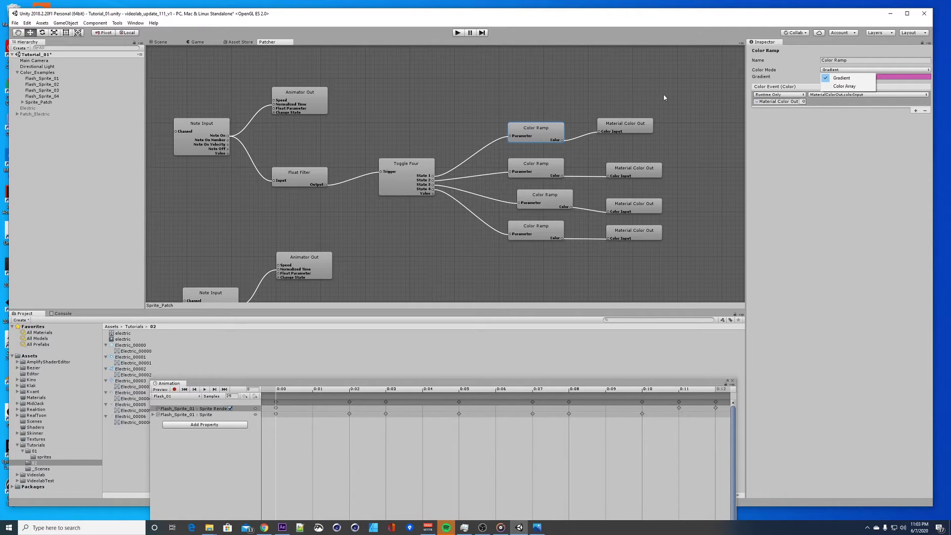
pyautogui.click(607, 96)
pyautogui.click(540, 137)
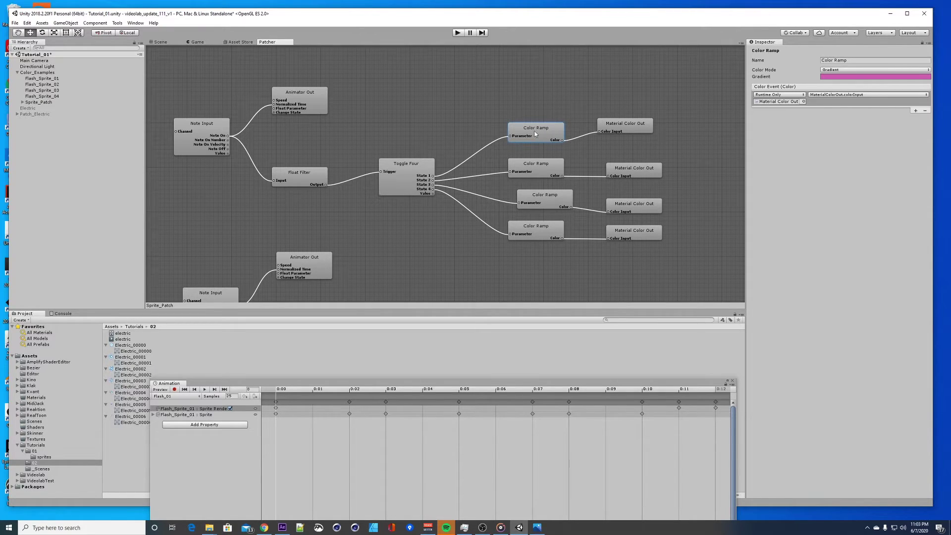
pyautogui.click(637, 136)
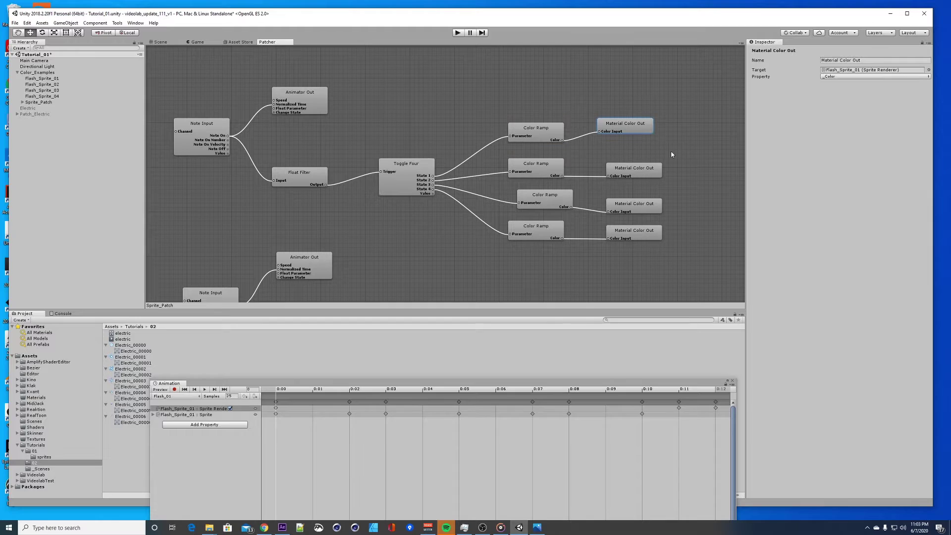
# - Undo the accidental Flash_Sprite_01 move, check Material Color Out, and run the scene
pyautogui.moveTo(41, 78); pyautogui.dragTo(74, 160)
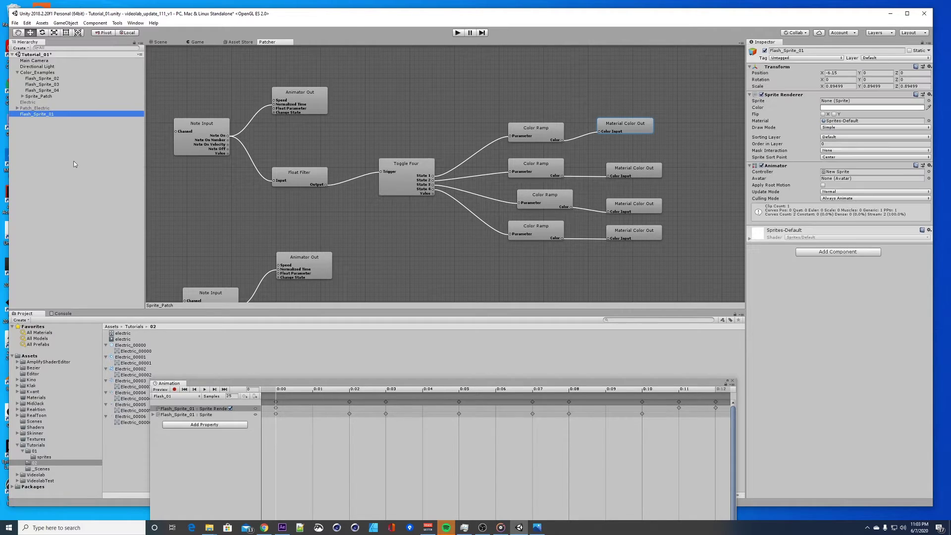
pyautogui.hotkey('ctrl', 'z')
pyautogui.click(638, 124)
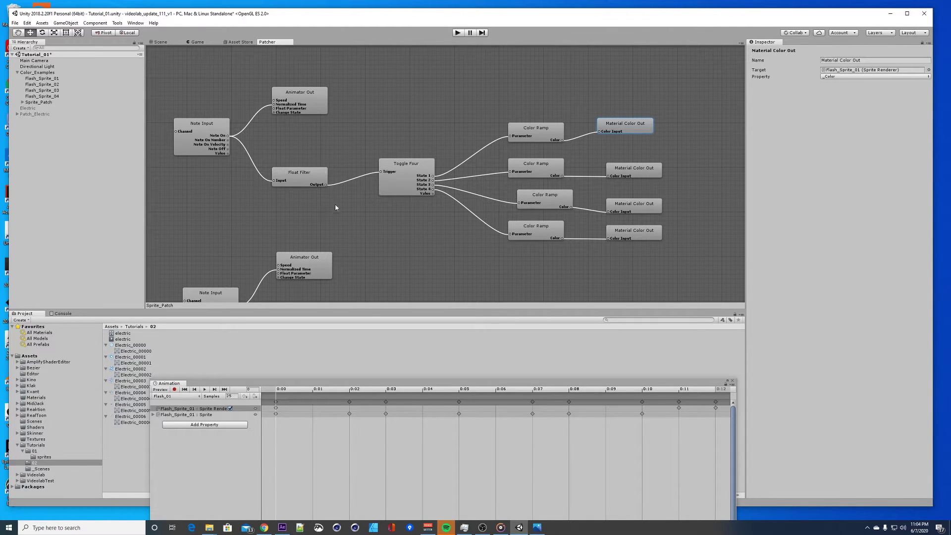
pyautogui.click(458, 32)
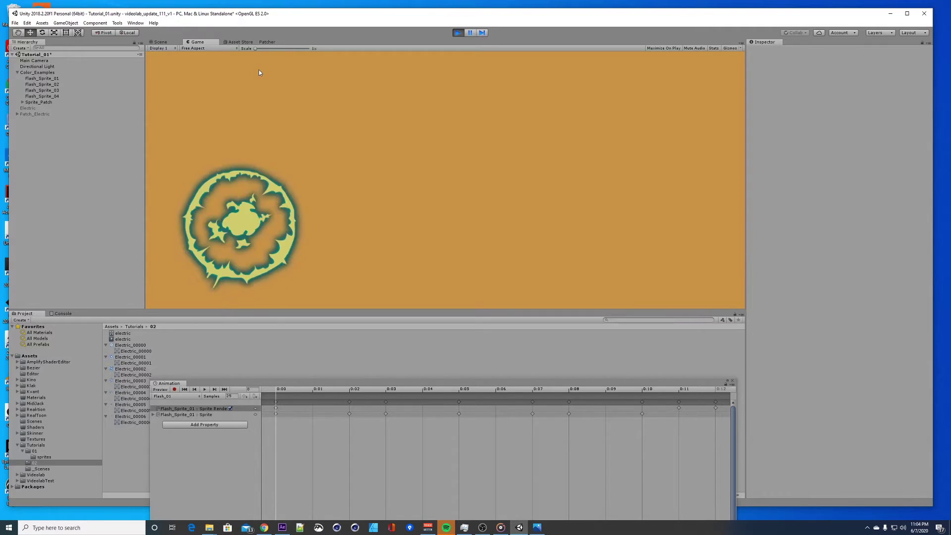
# - Stop the scene and show Flash_Sprite_02's Float Animation chain in the Patcher
pyautogui.click(458, 32)
pyautogui.click(52, 85)
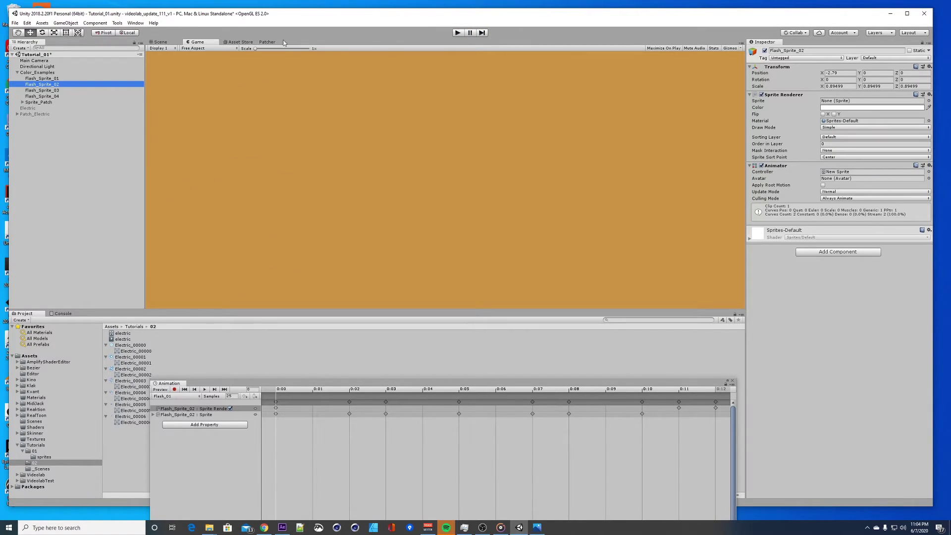
pyautogui.click(267, 42)
pyautogui.scroll(-3, 284, 150)
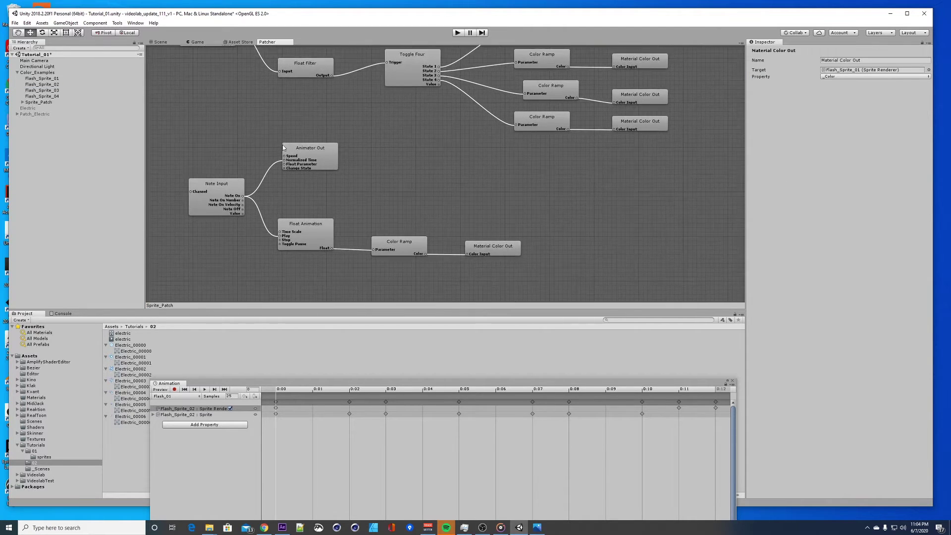
pyautogui.scroll(-3, 284, 150)
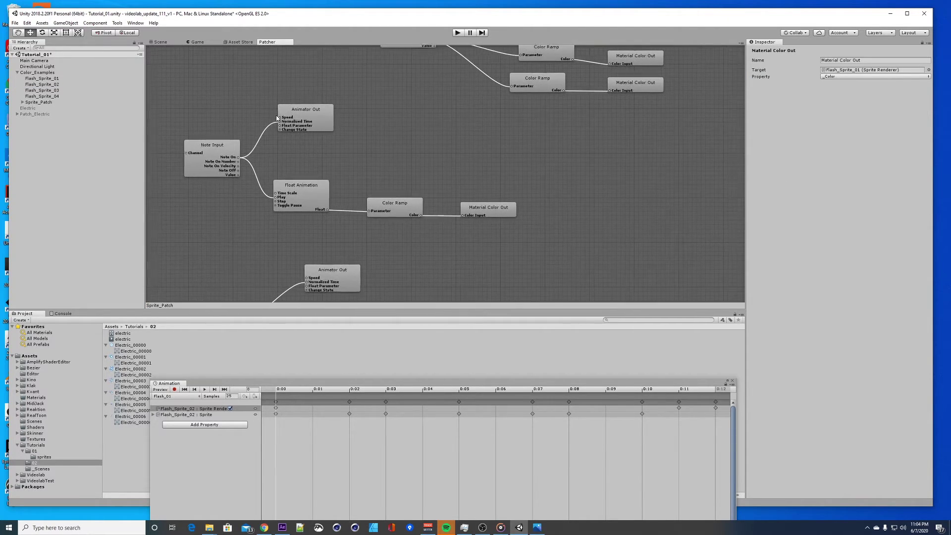
pyautogui.click(299, 184)
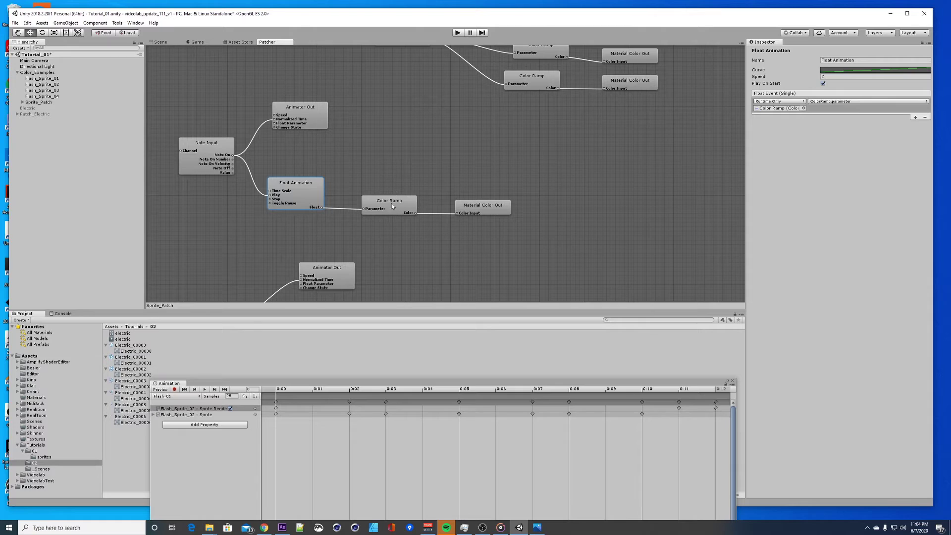
pyautogui.moveTo(391, 202); pyautogui.dragTo(401, 198)
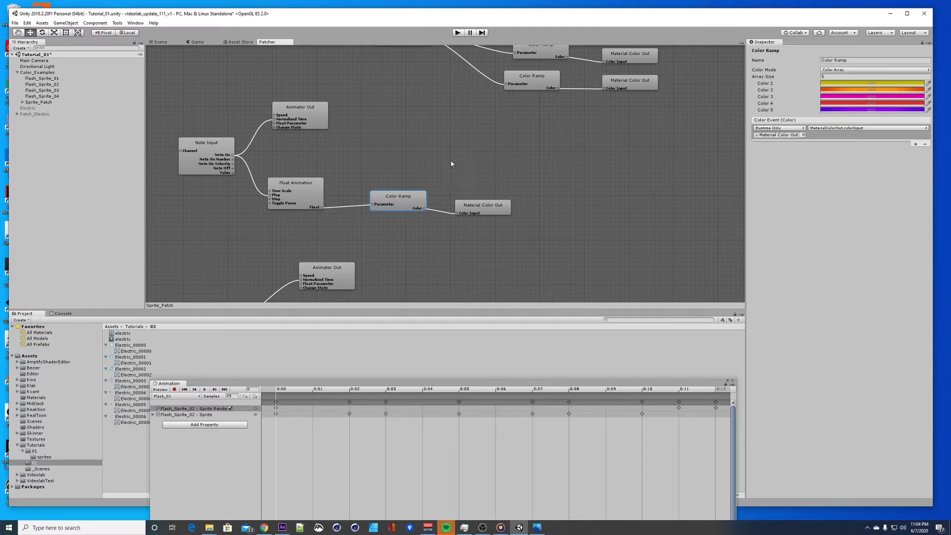
# - Enable Float Animation's Play On Start, check its curve, then the Color Ramp and Material Color Out
pyautogui.click(297, 185)
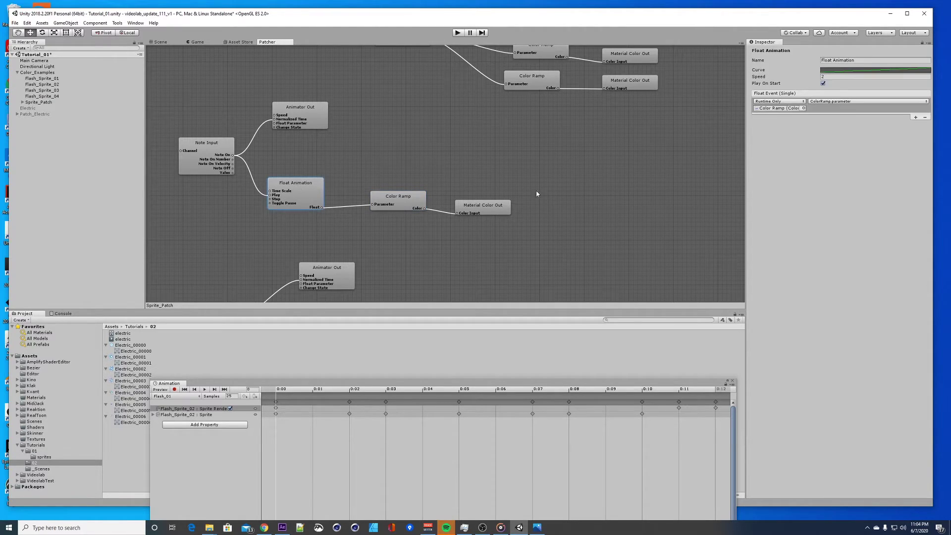
pyautogui.click(824, 83)
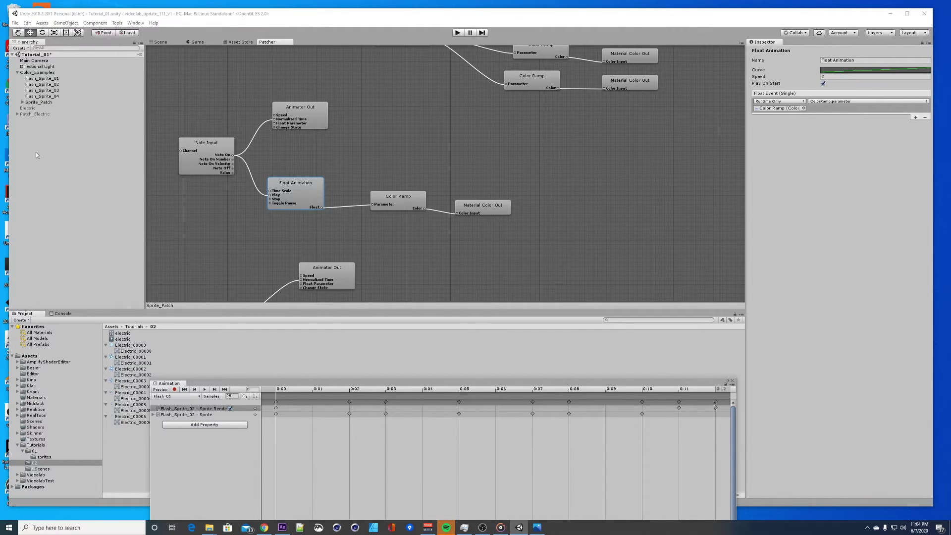
pyautogui.click(876, 70)
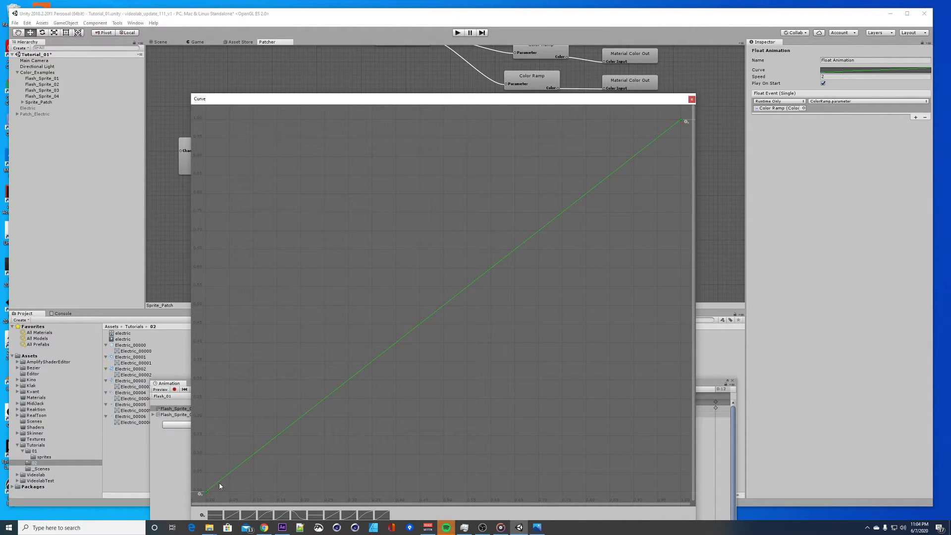
pyautogui.moveTo(677, 102); pyautogui.dragTo(665, 105)
pyautogui.click(680, 103)
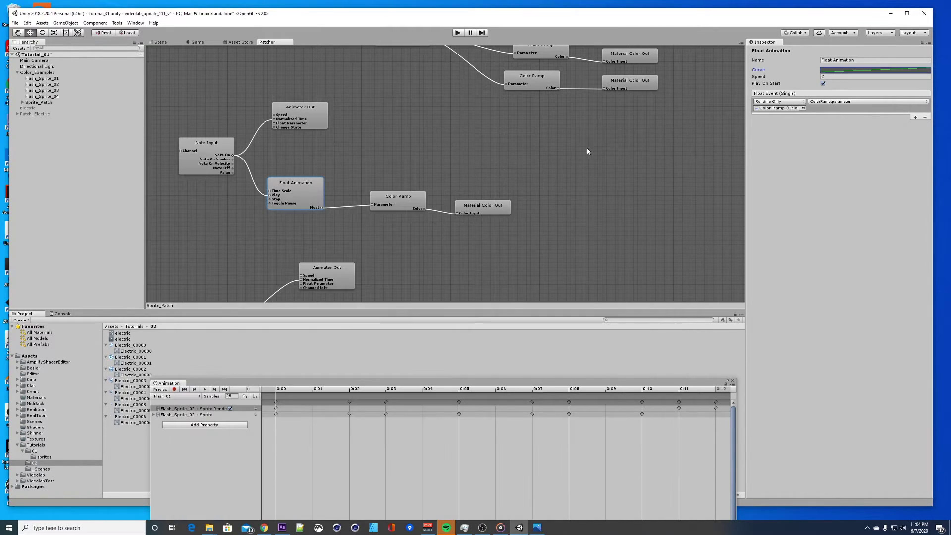
pyautogui.click(391, 201)
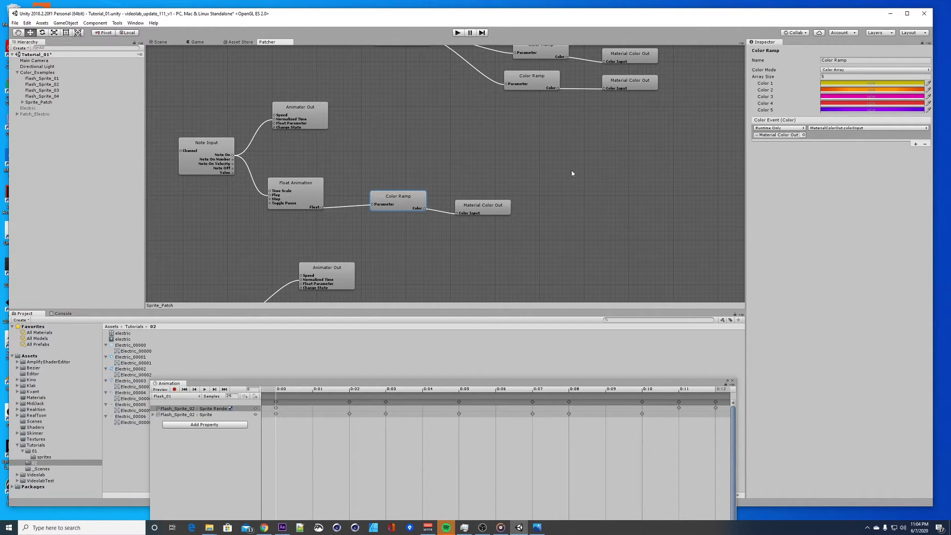
pyautogui.click(484, 209)
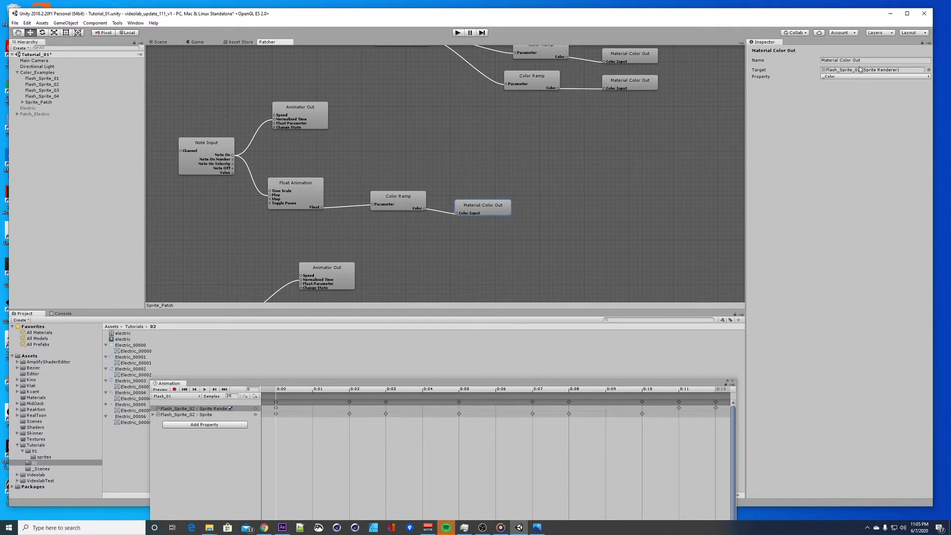
# - Adjust the Float Animation speed and play-test the flash patch
pyautogui.moveTo(496, 207)
pyautogui.mouseDown()
pyautogui.moveTo(526, 185)
pyautogui.moveTo(500, 203)
pyautogui.mouseUp()
pyautogui.click(209, 152)
pyautogui.click(281, 188)
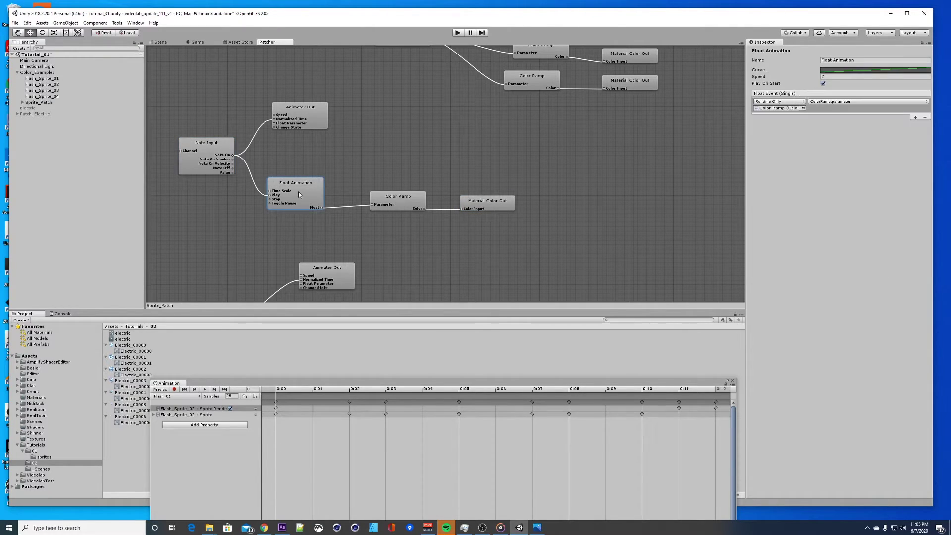
pyautogui.click(829, 77)
pyautogui.hotkey('ctrl', 'p')
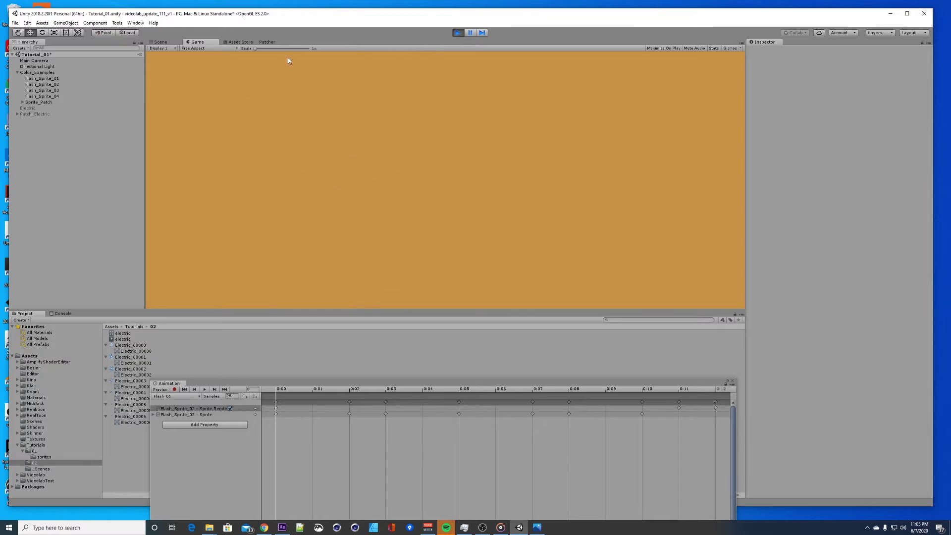
pyautogui.click(457, 33)
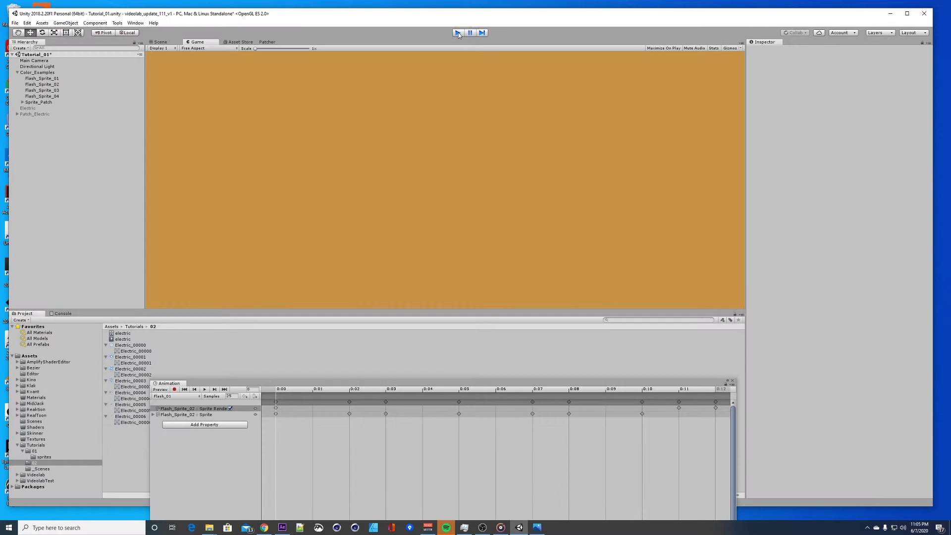
# - Return to Flash_Sprite_02's patch graph and inspect the Float Filter node
pyautogui.click(47, 84)
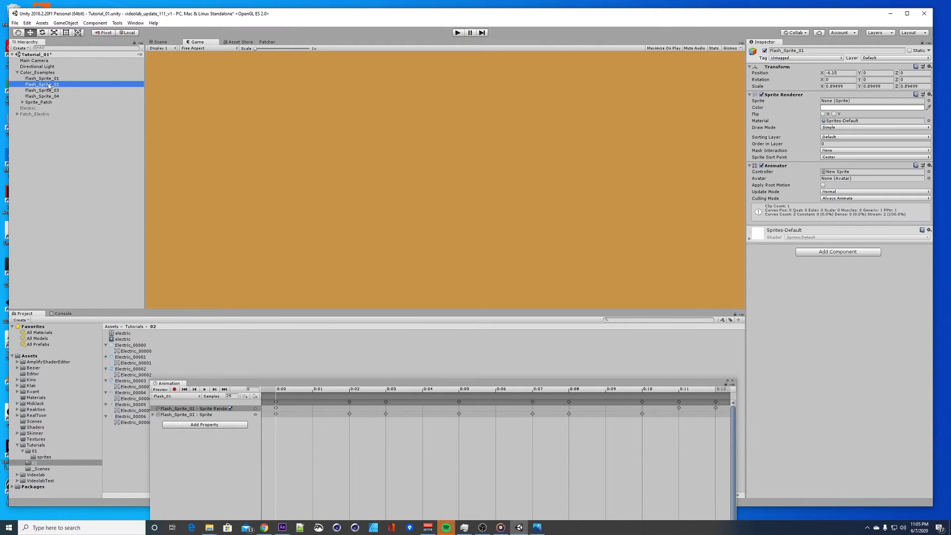
pyautogui.click(267, 42)
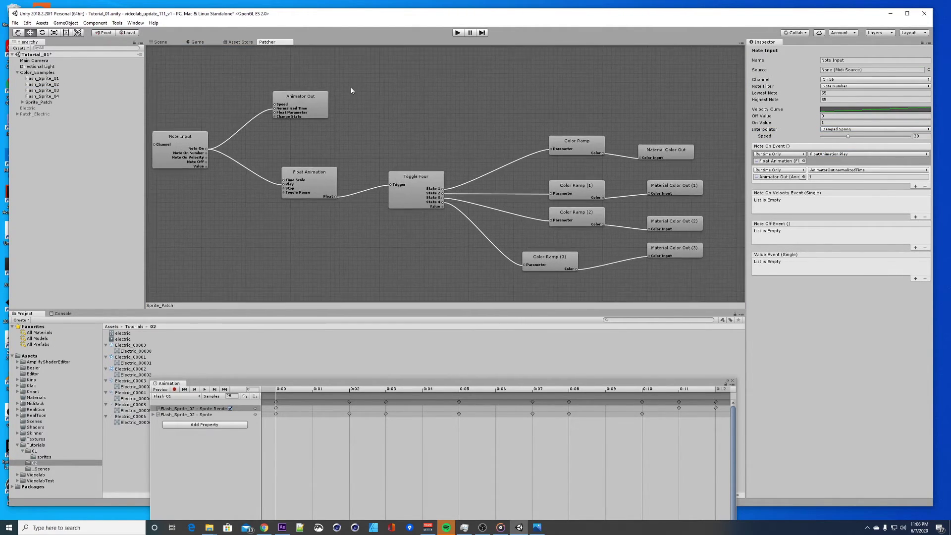
pyautogui.moveTo(308, 172); pyautogui.dragTo(304, 172)
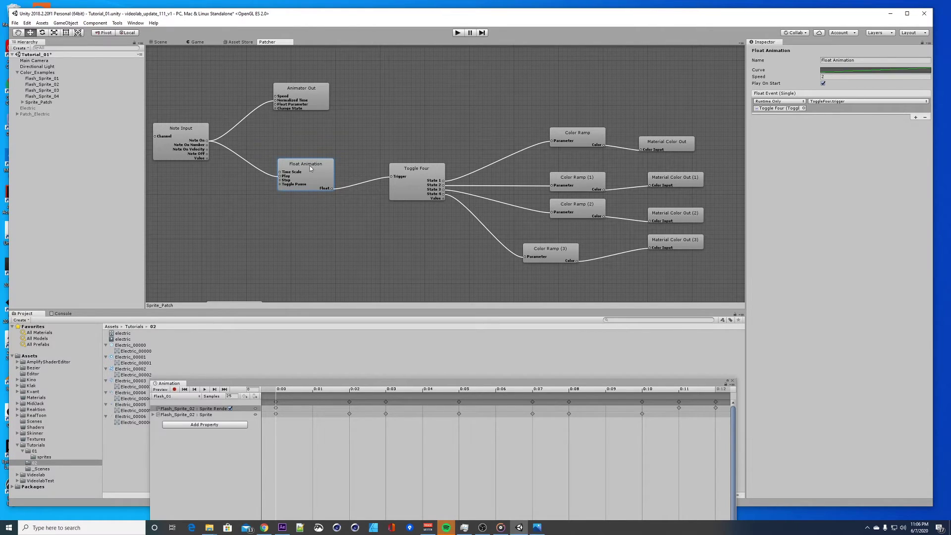
pyautogui.scroll(4, 314, 179)
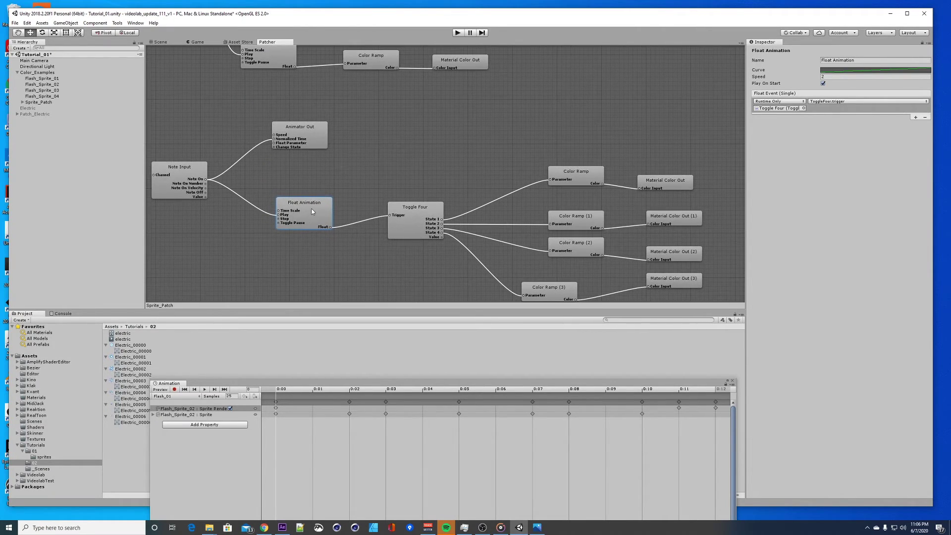
pyautogui.scroll(10, 305, 205)
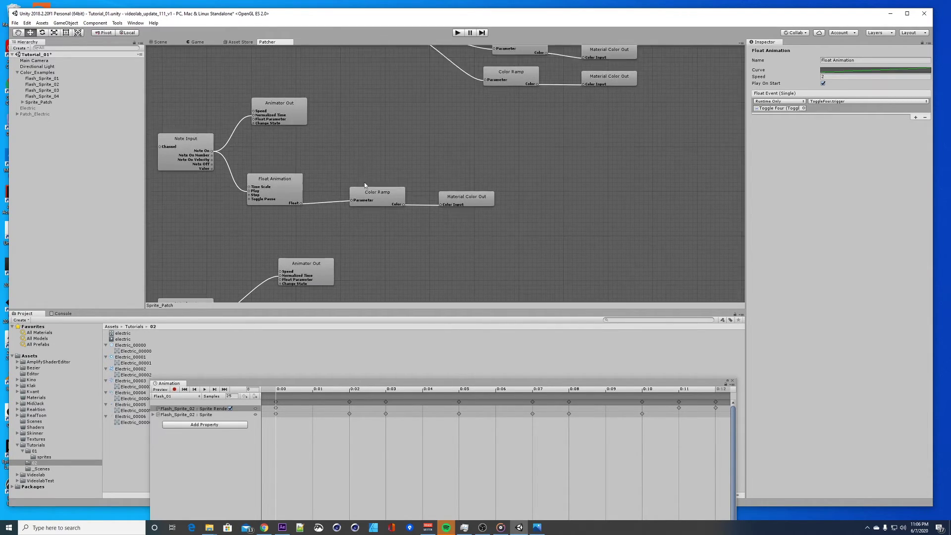
pyautogui.scroll(-15, 365, 164)
pyautogui.click(275, 146)
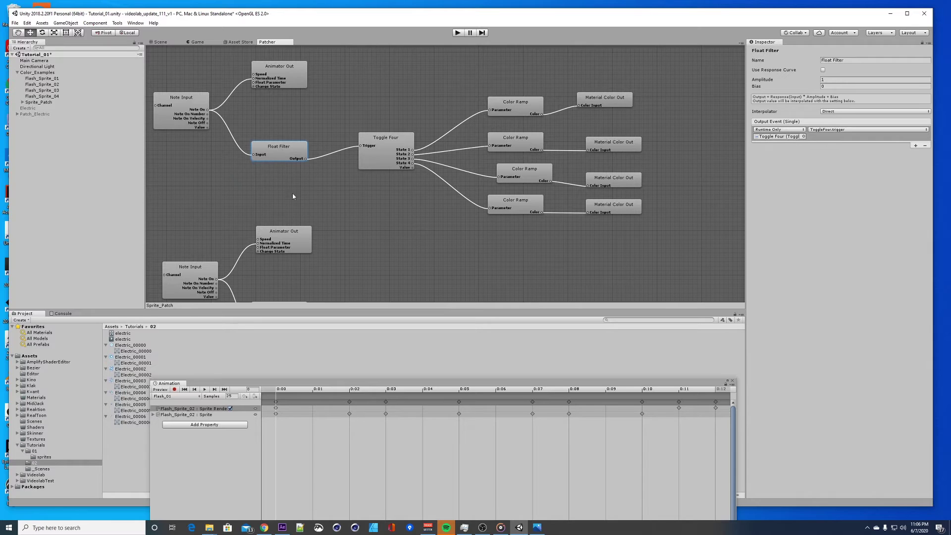
# - Inspect the Toggle Four chain's Float Animation and its four-state Toggle Four node
pyautogui.scroll(-10, 375, 104)
pyautogui.click(331, 198)
pyautogui.moveTo(331, 197); pyautogui.dragTo(322, 206)
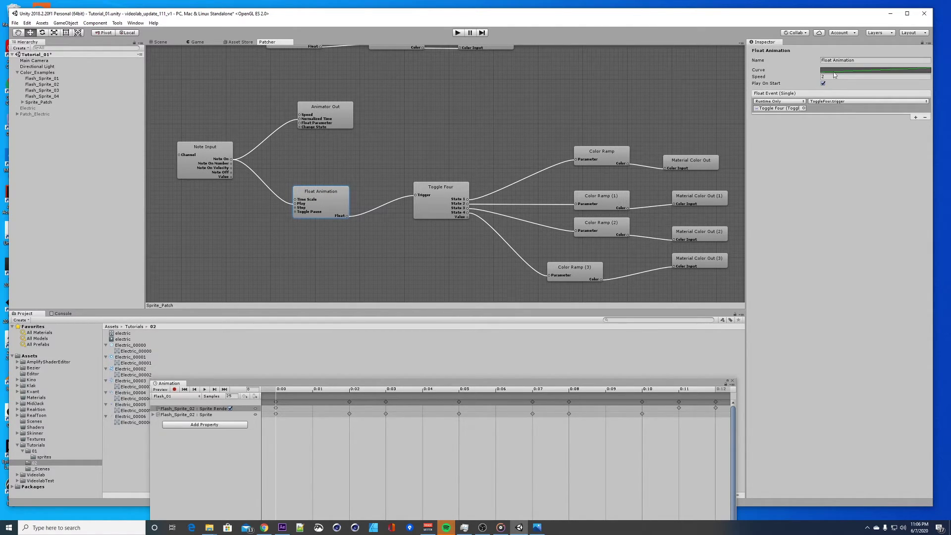
pyautogui.scroll(-3, 438, 152)
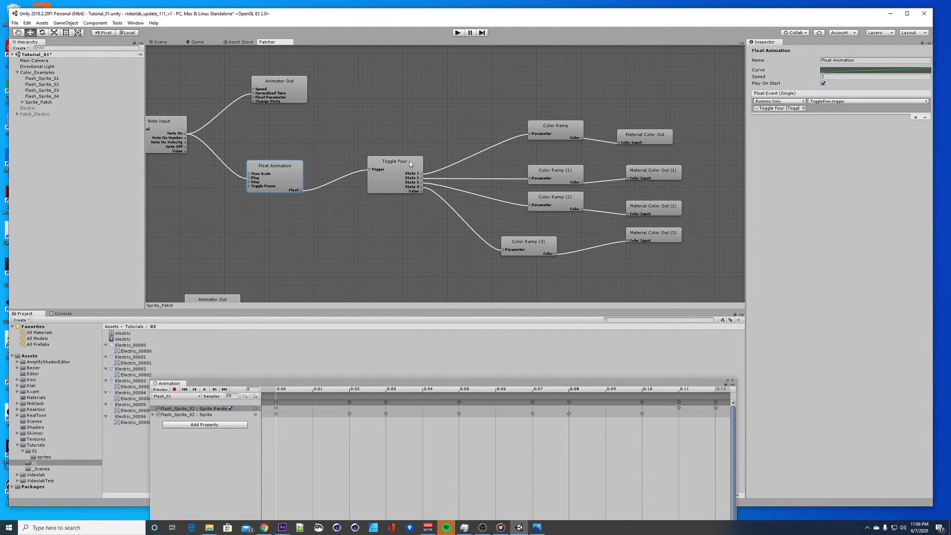
pyautogui.click(396, 165)
pyautogui.scroll(3, 297, 198)
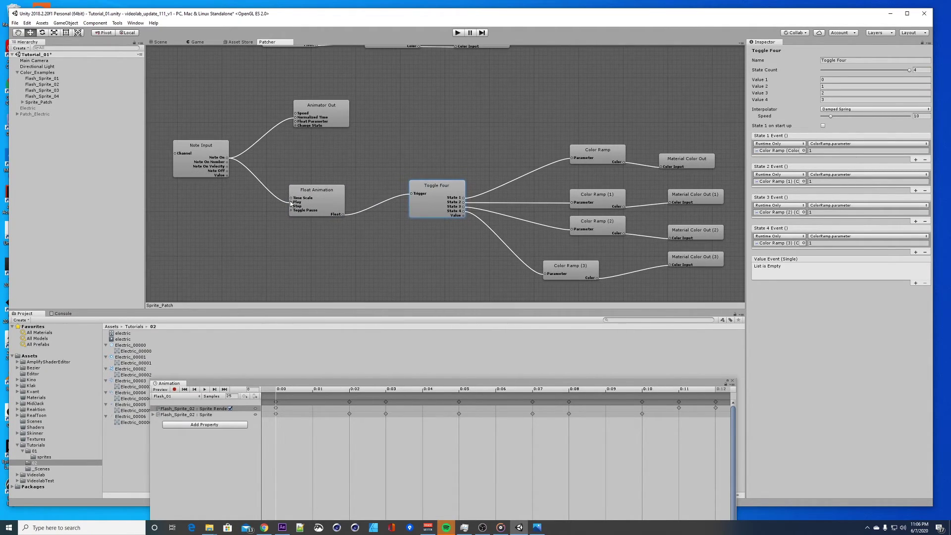
pyautogui.click(315, 195)
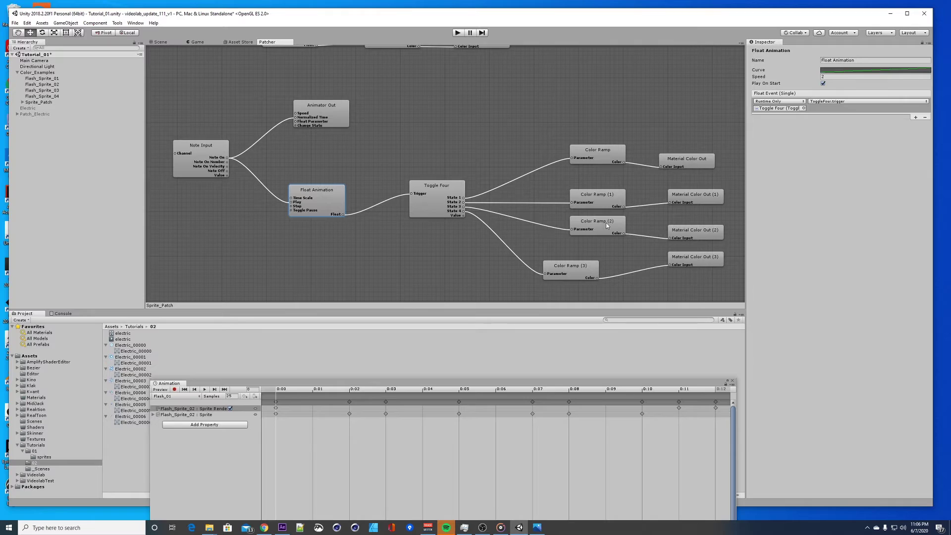
# - Align the Color Ramp nodes and the top Material Color Out further left
pyautogui.moveTo(596, 195); pyautogui.dragTo(587, 191)
pyautogui.moveTo(595, 228); pyautogui.dragTo(581, 228)
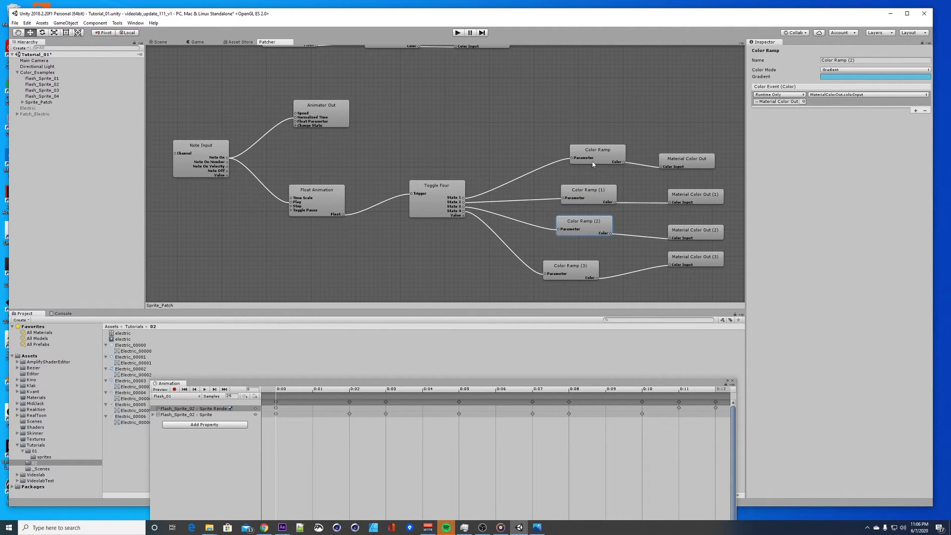
pyautogui.moveTo(590, 153); pyautogui.dragTo(582, 153)
pyautogui.moveTo(591, 196); pyautogui.dragTo(577, 192)
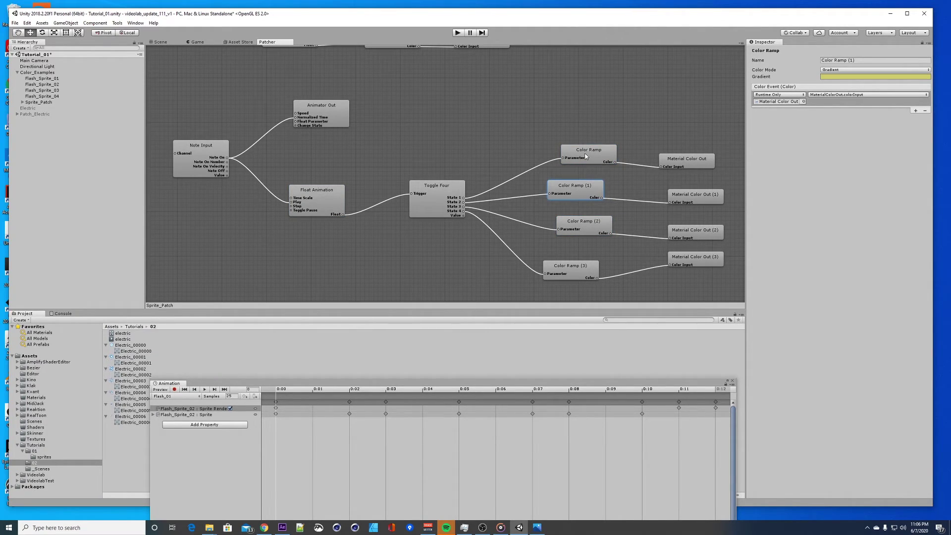
pyautogui.moveTo(587, 157); pyautogui.dragTo(573, 152)
pyautogui.moveTo(688, 160); pyautogui.dragTo(679, 160)
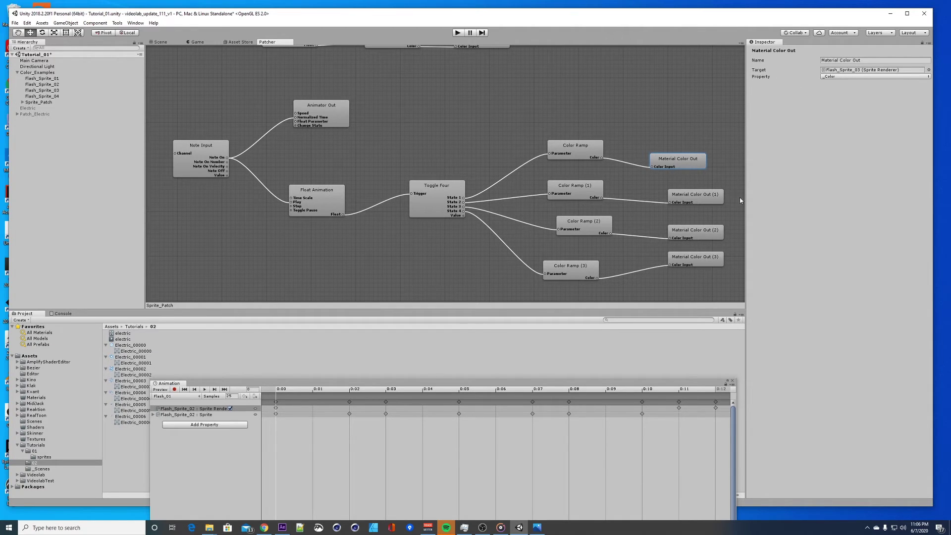
# - Confirm Note Input listens for note 57 and Animator Out drives Flash_Sprite_03
pyautogui.click(201, 149)
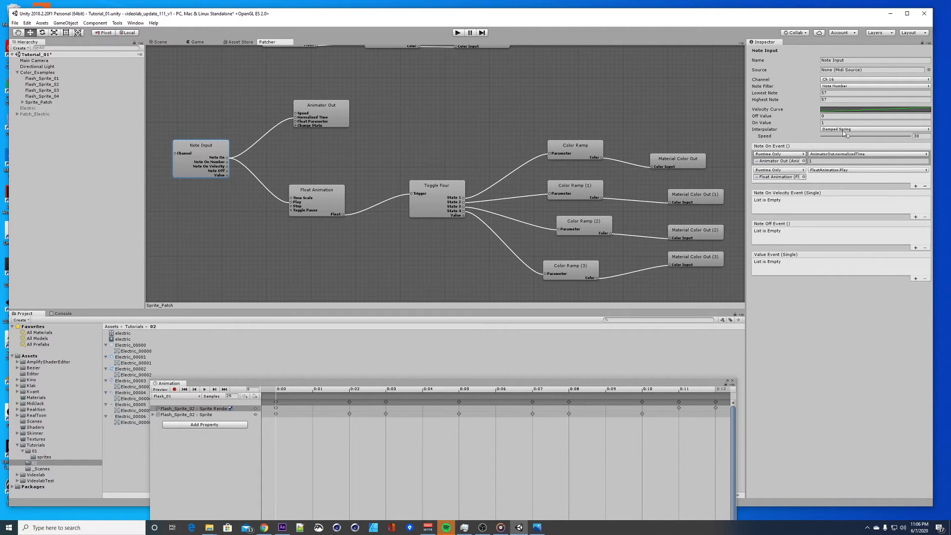
pyautogui.click(331, 106)
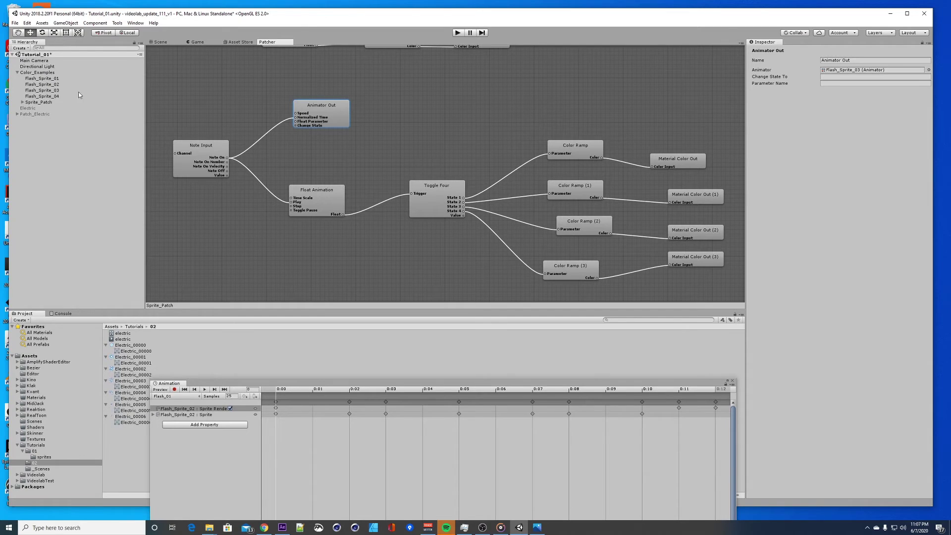
pyautogui.moveTo(414, 190); pyautogui.dragTo(396, 149)
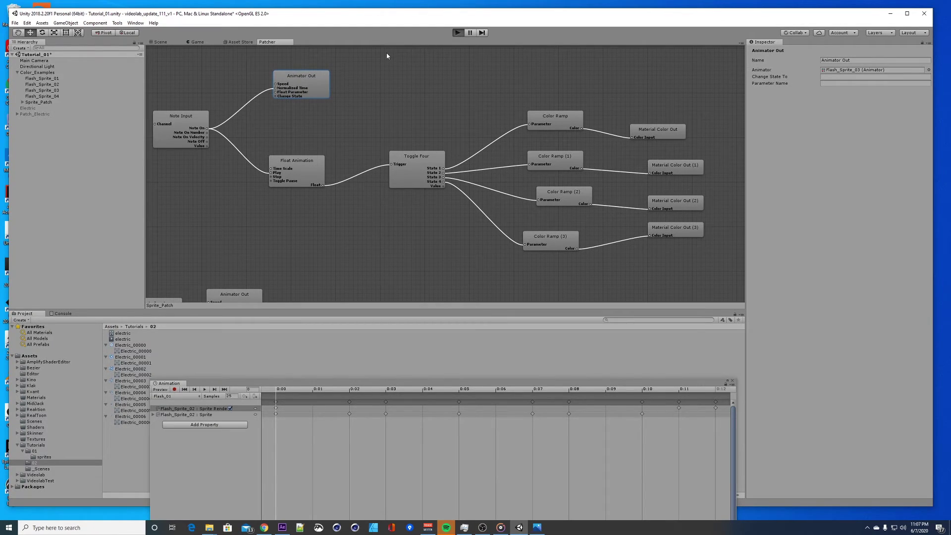
# - Play-test the scene, stop it, and show the Knob Input to HSB Color chain in the Patcher
pyautogui.hotkey('ctrl', 'p')
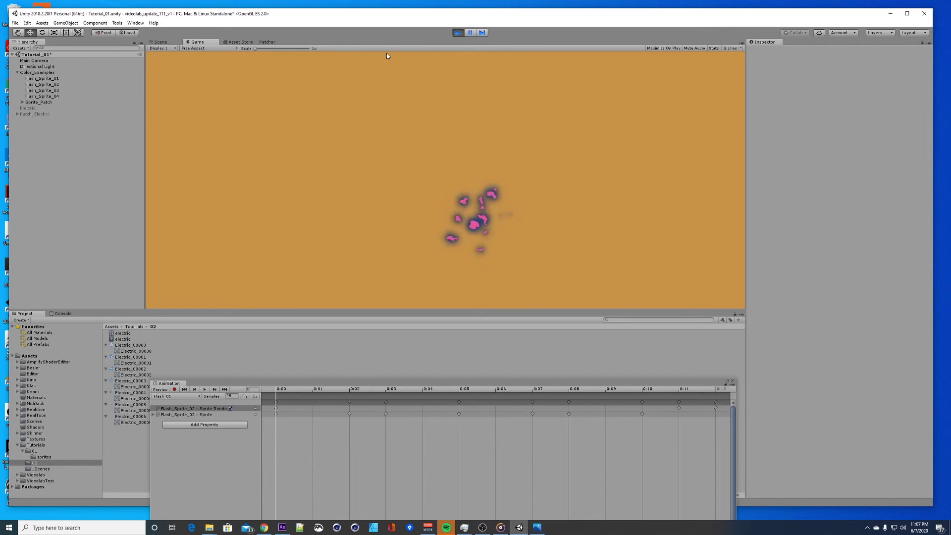
pyautogui.click(458, 32)
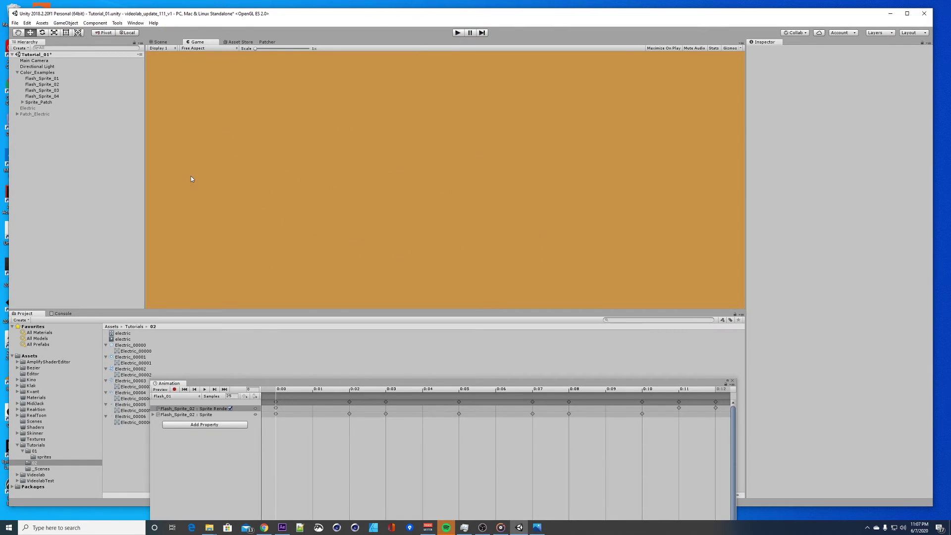
pyautogui.click(270, 42)
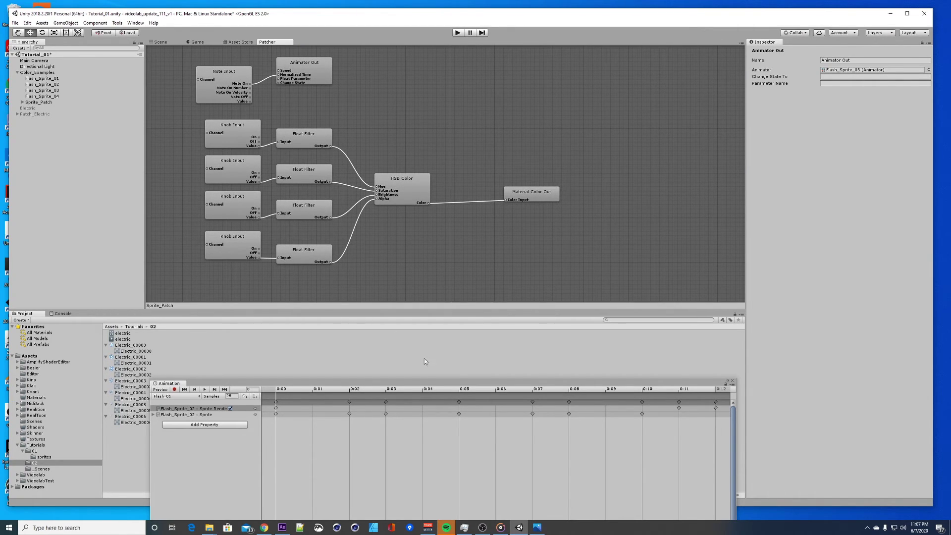
# - Open the OP-Z key map in Photos beside Unity, then select the HSB Color node
pyautogui.click(537, 527)
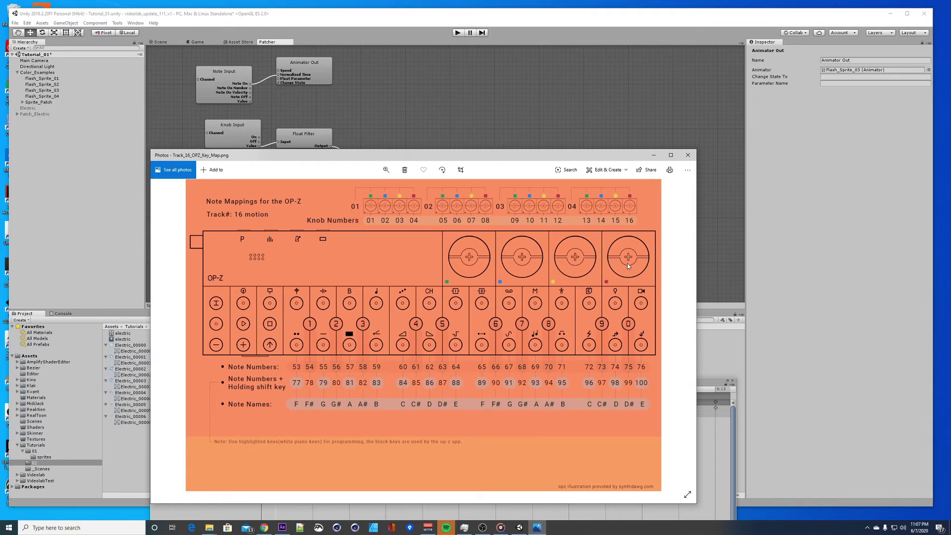
pyautogui.moveTo(385, 156); pyautogui.dragTo(503, 256)
pyautogui.click(400, 180)
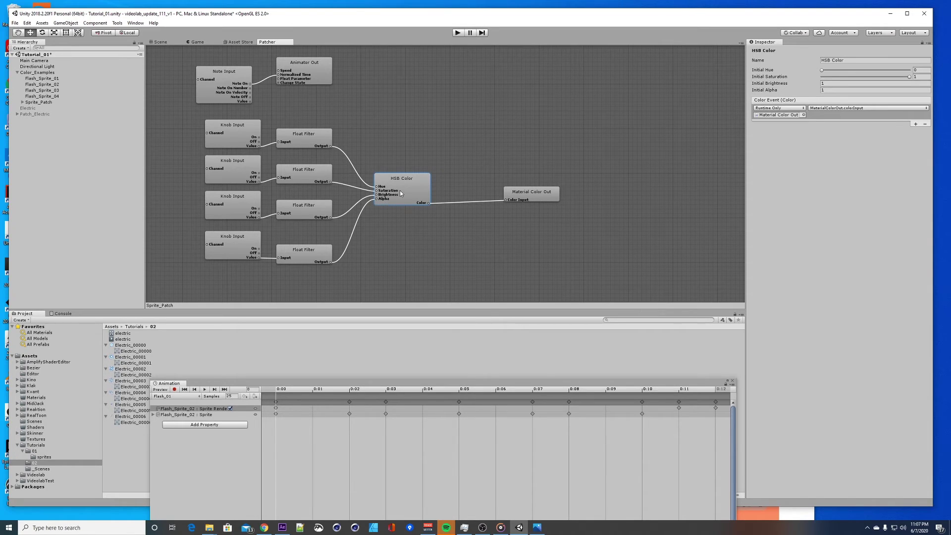
# - Set the top Knob Input's MIDI channel to Ch 16
pyautogui.moveTo(396, 180); pyautogui.dragTo(396, 171)
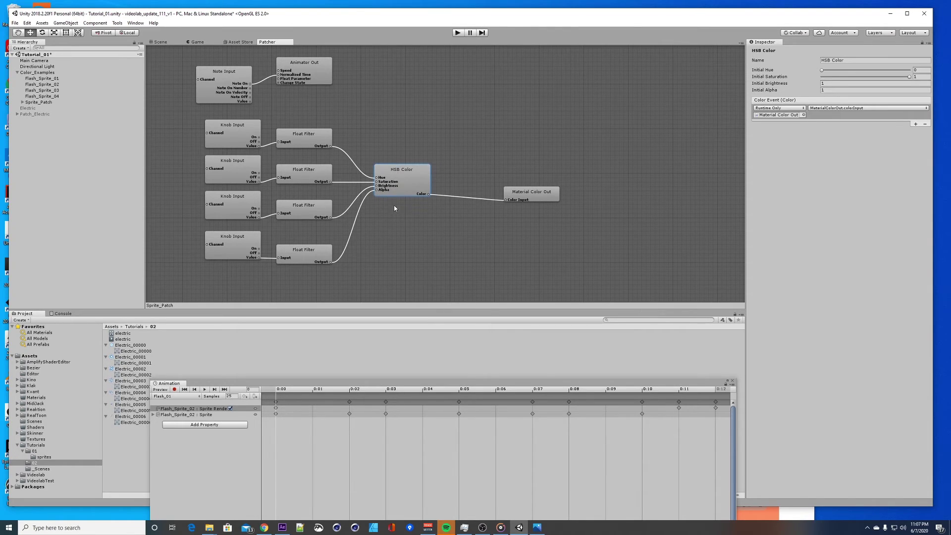
pyautogui.click(542, 201)
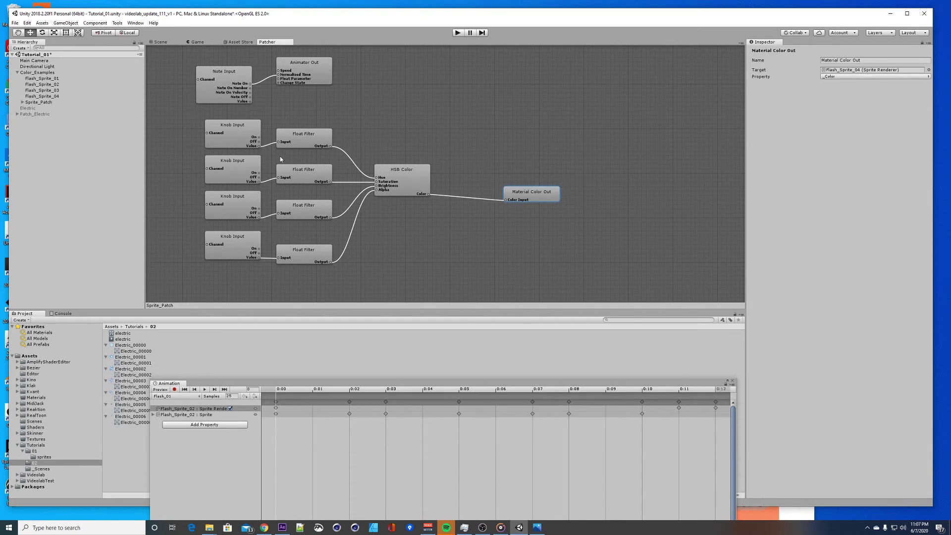
pyautogui.click(250, 134)
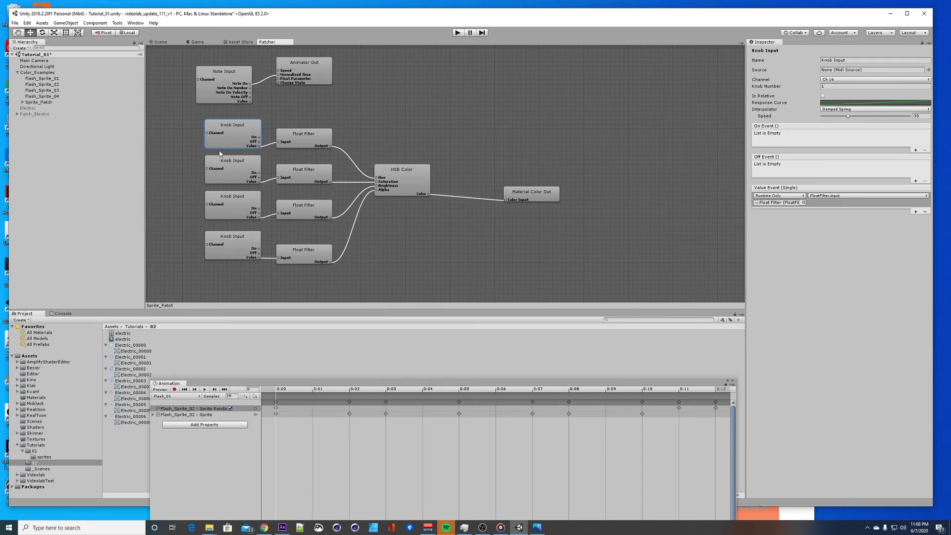
pyautogui.click(833, 80)
pyautogui.click(839, 210)
# - Review the other Knob Inputs and the Float Filter's Bias and Amplitude, then run the scene
pyautogui.click(827, 85)
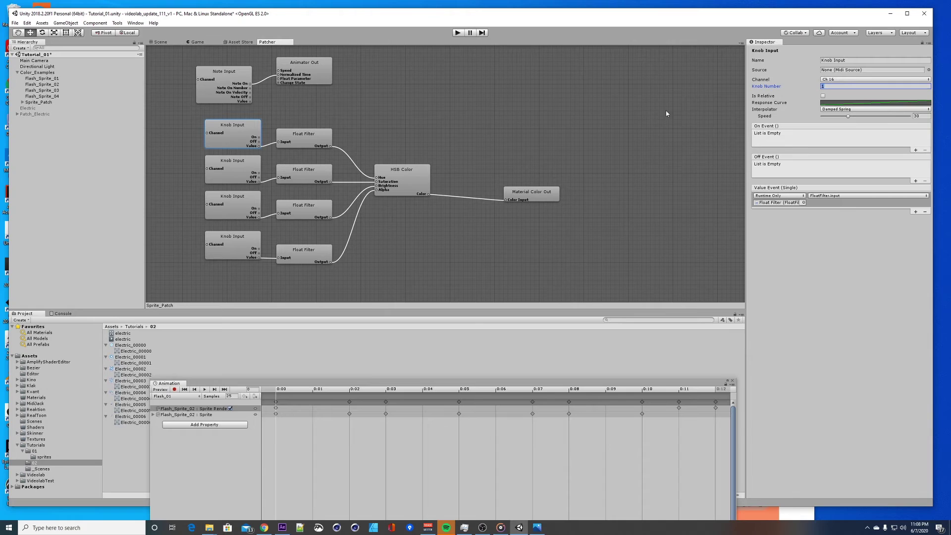
pyautogui.click(237, 165)
pyautogui.click(239, 208)
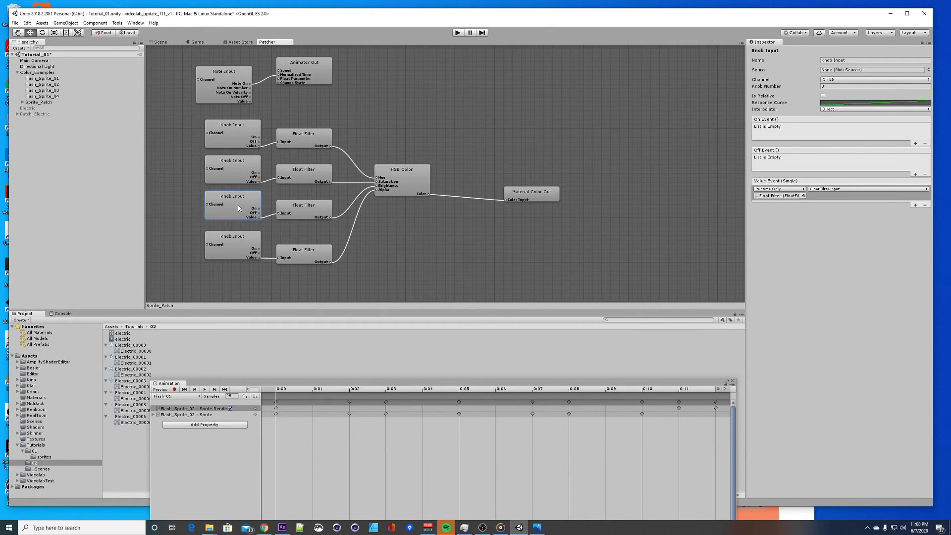
pyautogui.click(237, 245)
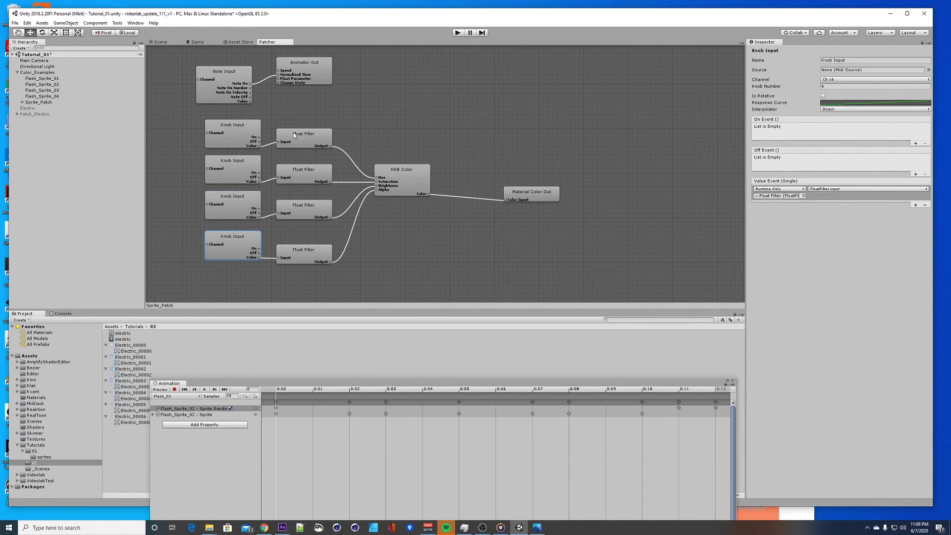
pyautogui.click(311, 140)
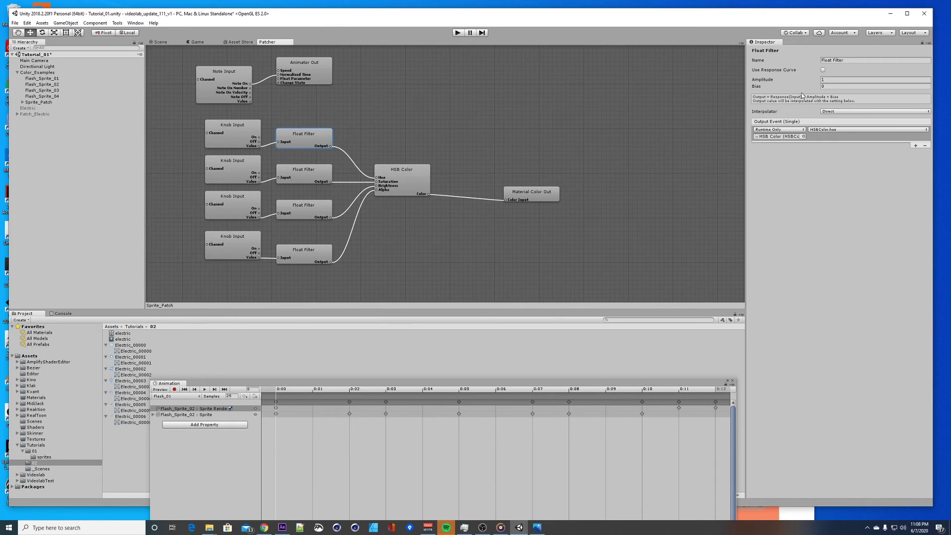
pyautogui.click(828, 87)
pyautogui.click(826, 81)
pyautogui.click(400, 173)
pyautogui.click(457, 33)
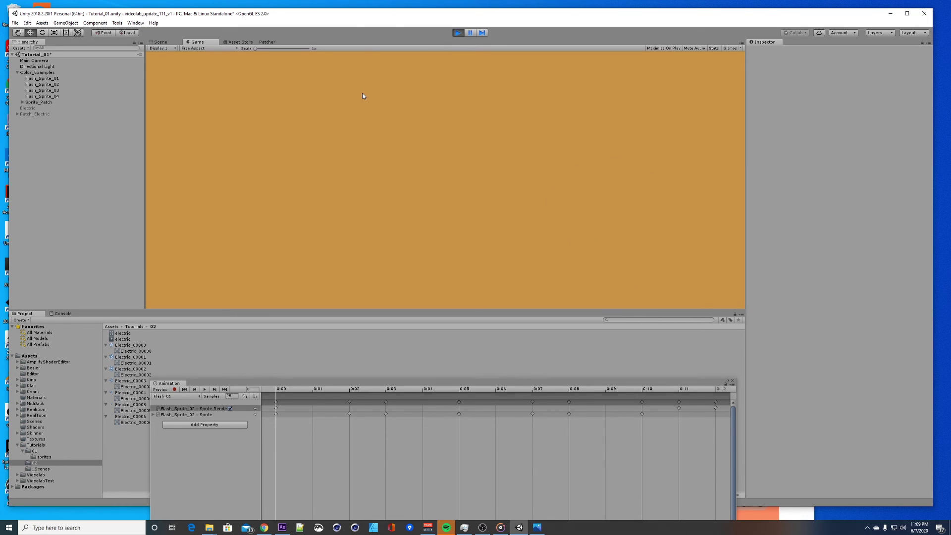
# - Stop Play mode and go back to the Patcher graph
pyautogui.click(458, 33)
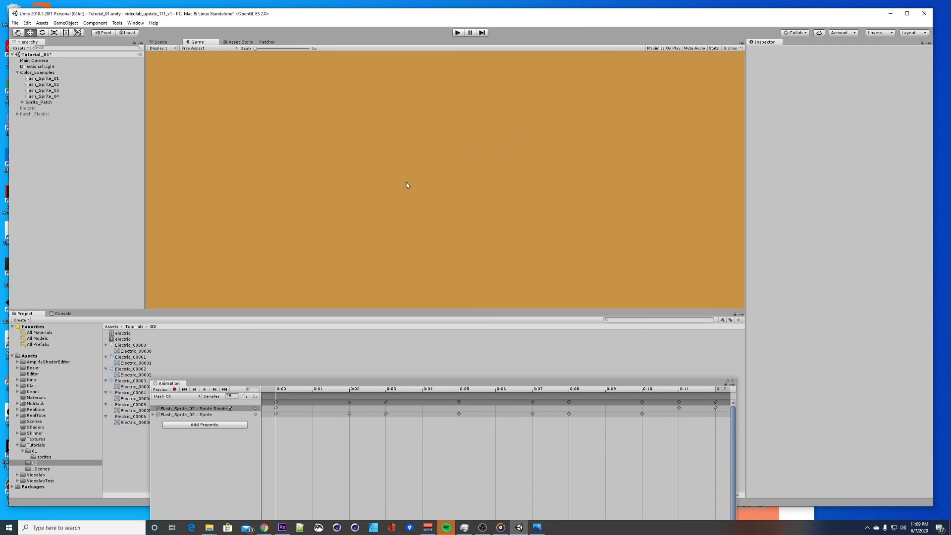
pyautogui.click(267, 41)
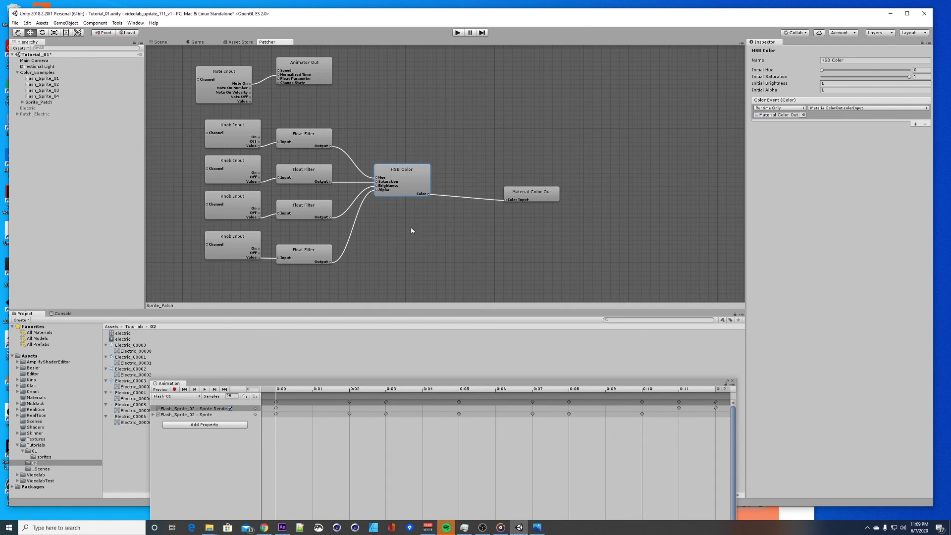
# - Realign the Note Input, Animator Out, Float Animation and Toggle Four nodes
pyautogui.scroll(-3, 397, 180)
pyautogui.scroll(2, 389, 189)
pyautogui.scroll(10, 388, 190)
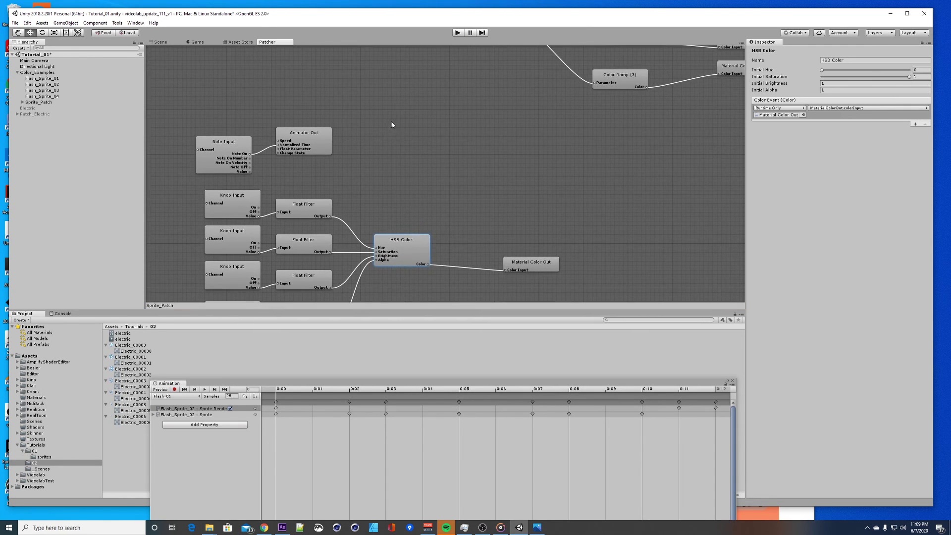
pyautogui.hscroll(3, 470, 162)
pyautogui.moveTo(385, 222); pyautogui.dragTo(448, 242)
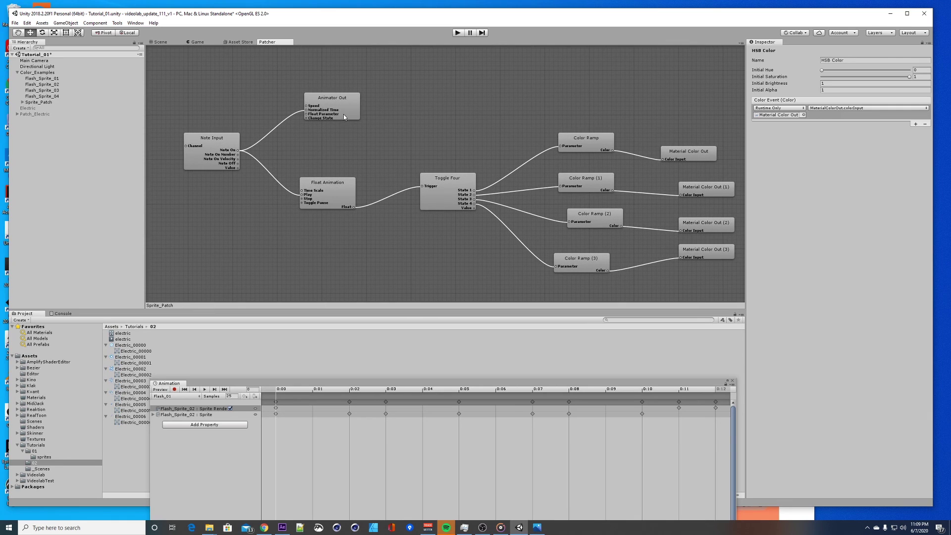
pyautogui.moveTo(174, 78); pyautogui.dragTo(473, 252)
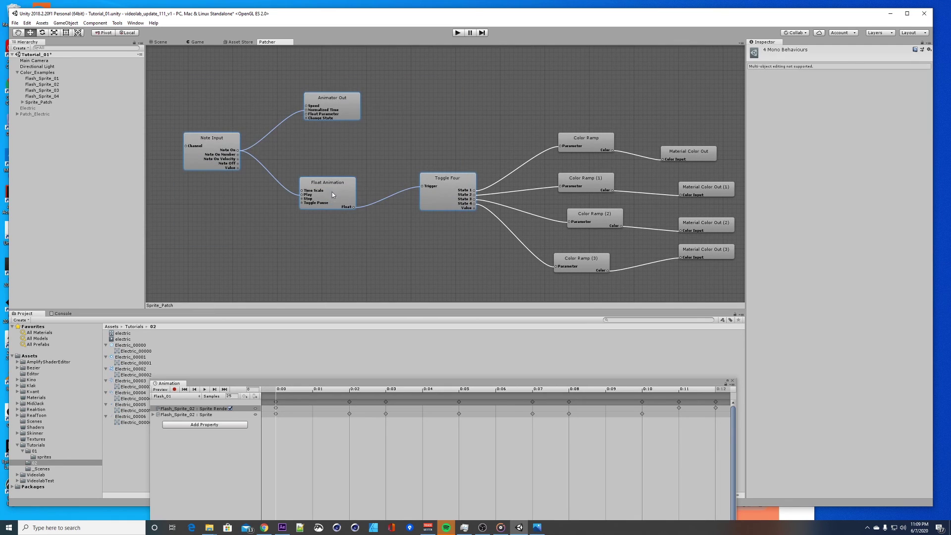
pyautogui.moveTo(333, 196); pyautogui.dragTo(338, 207)
pyautogui.click(410, 157)
pyautogui.moveTo(330, 118); pyautogui.dragTo(322, 104)
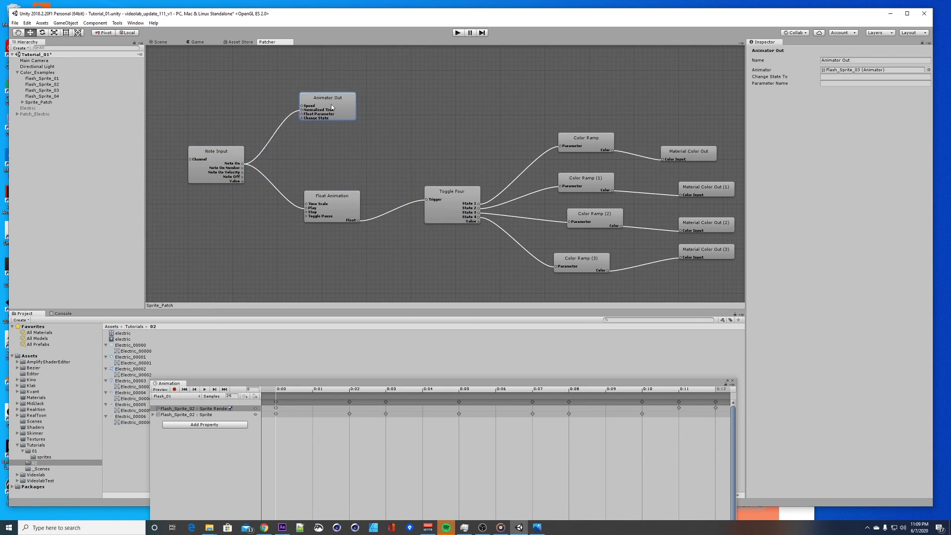
pyautogui.moveTo(349, 210); pyautogui.dragTo(323, 213)
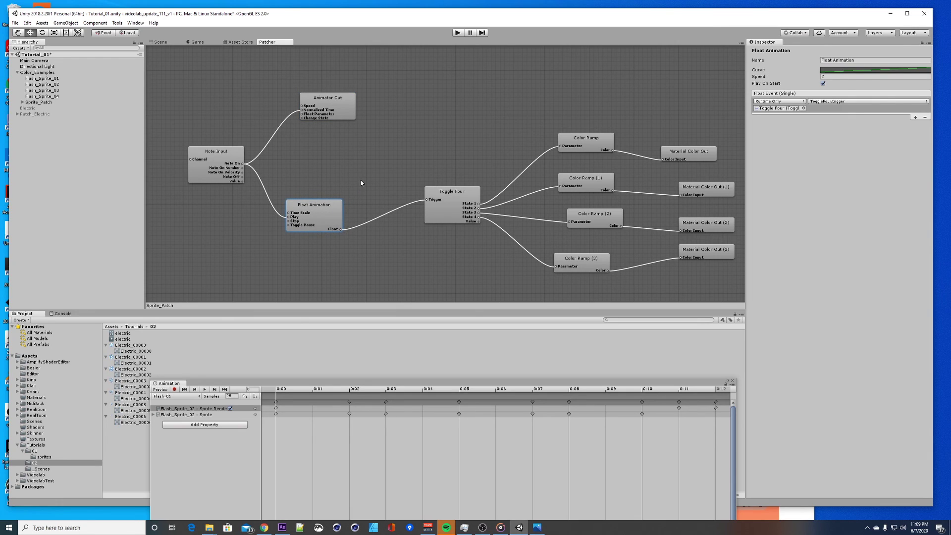
pyautogui.moveTo(376, 169); pyautogui.dragTo(346, 159)
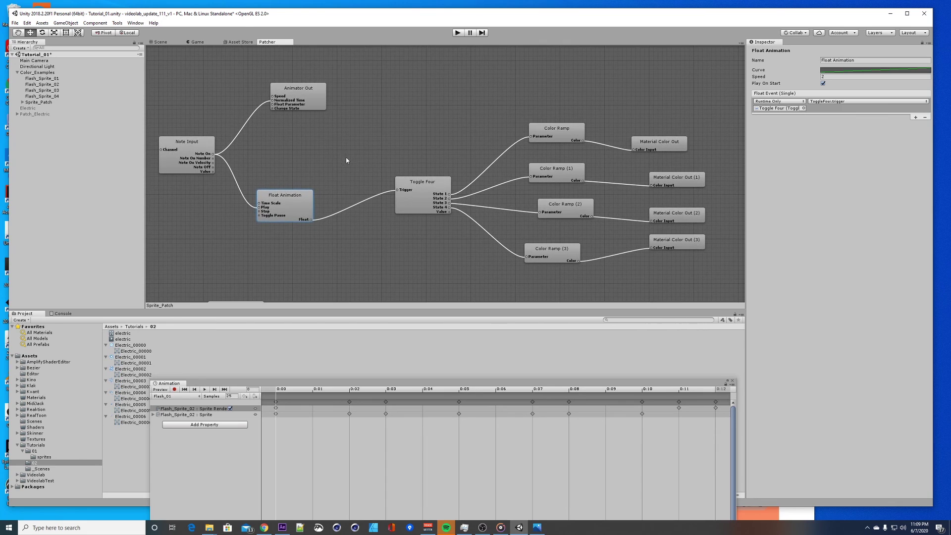
pyautogui.click(420, 196)
pyautogui.moveTo(419, 197); pyautogui.dragTo(406, 192)
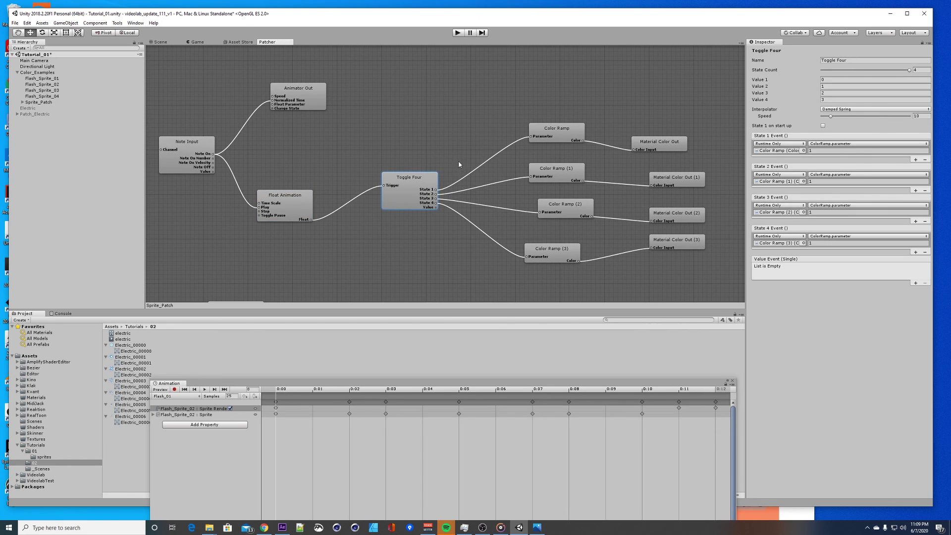
# - Shift the four Color Ramp nodes left to line them up
pyautogui.moveTo(459, 157); pyautogui.dragTo(434, 153)
pyautogui.moveTo(479, 96); pyautogui.dragTo(513, 257)
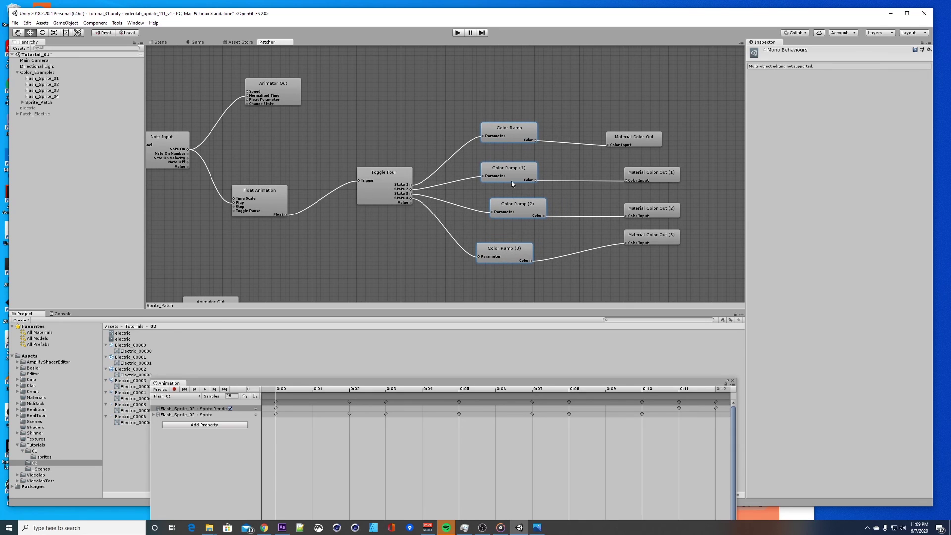
pyautogui.moveTo(492, 153); pyautogui.dragTo(516, 215)
pyautogui.moveTo(516, 134); pyautogui.dragTo(511, 133)
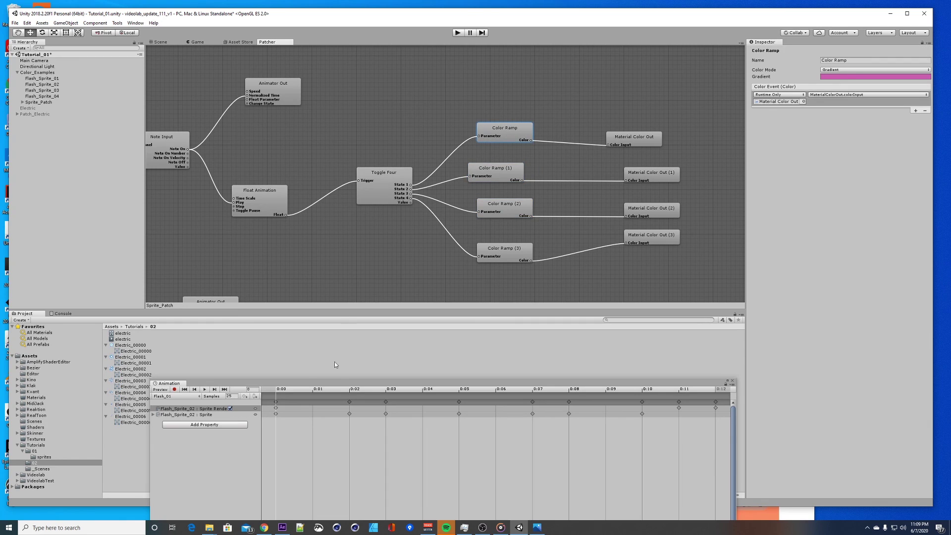
# - Raise the Flash_01 animation timeline as a floating panel over the graph
pyautogui.moveTo(294, 384); pyautogui.dragTo(250, 166)
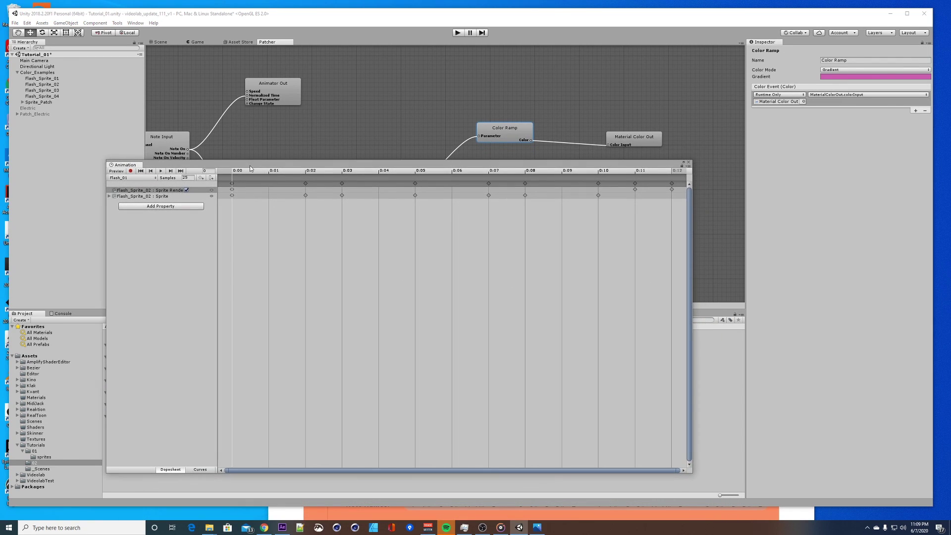
pyautogui.click(275, 159)
pyautogui.moveTo(269, 159); pyautogui.dragTo(290, 227)
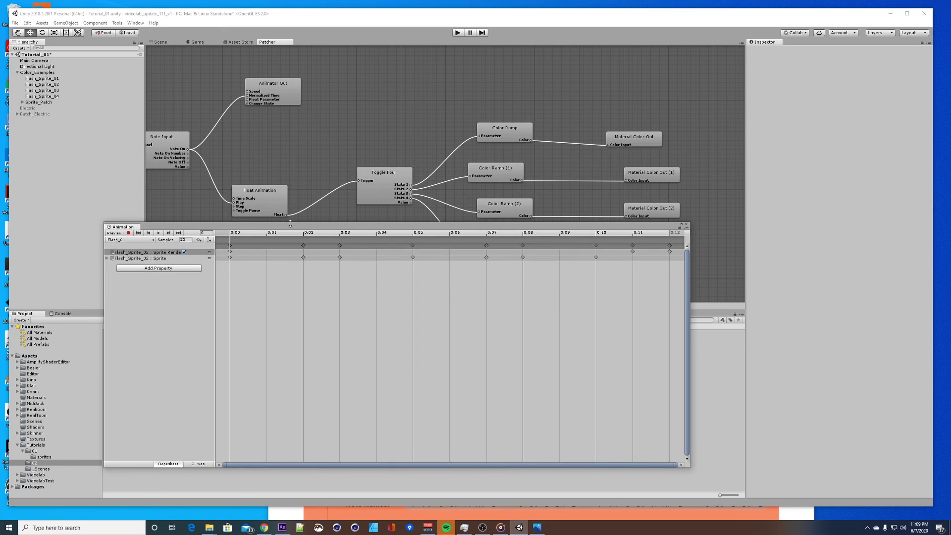